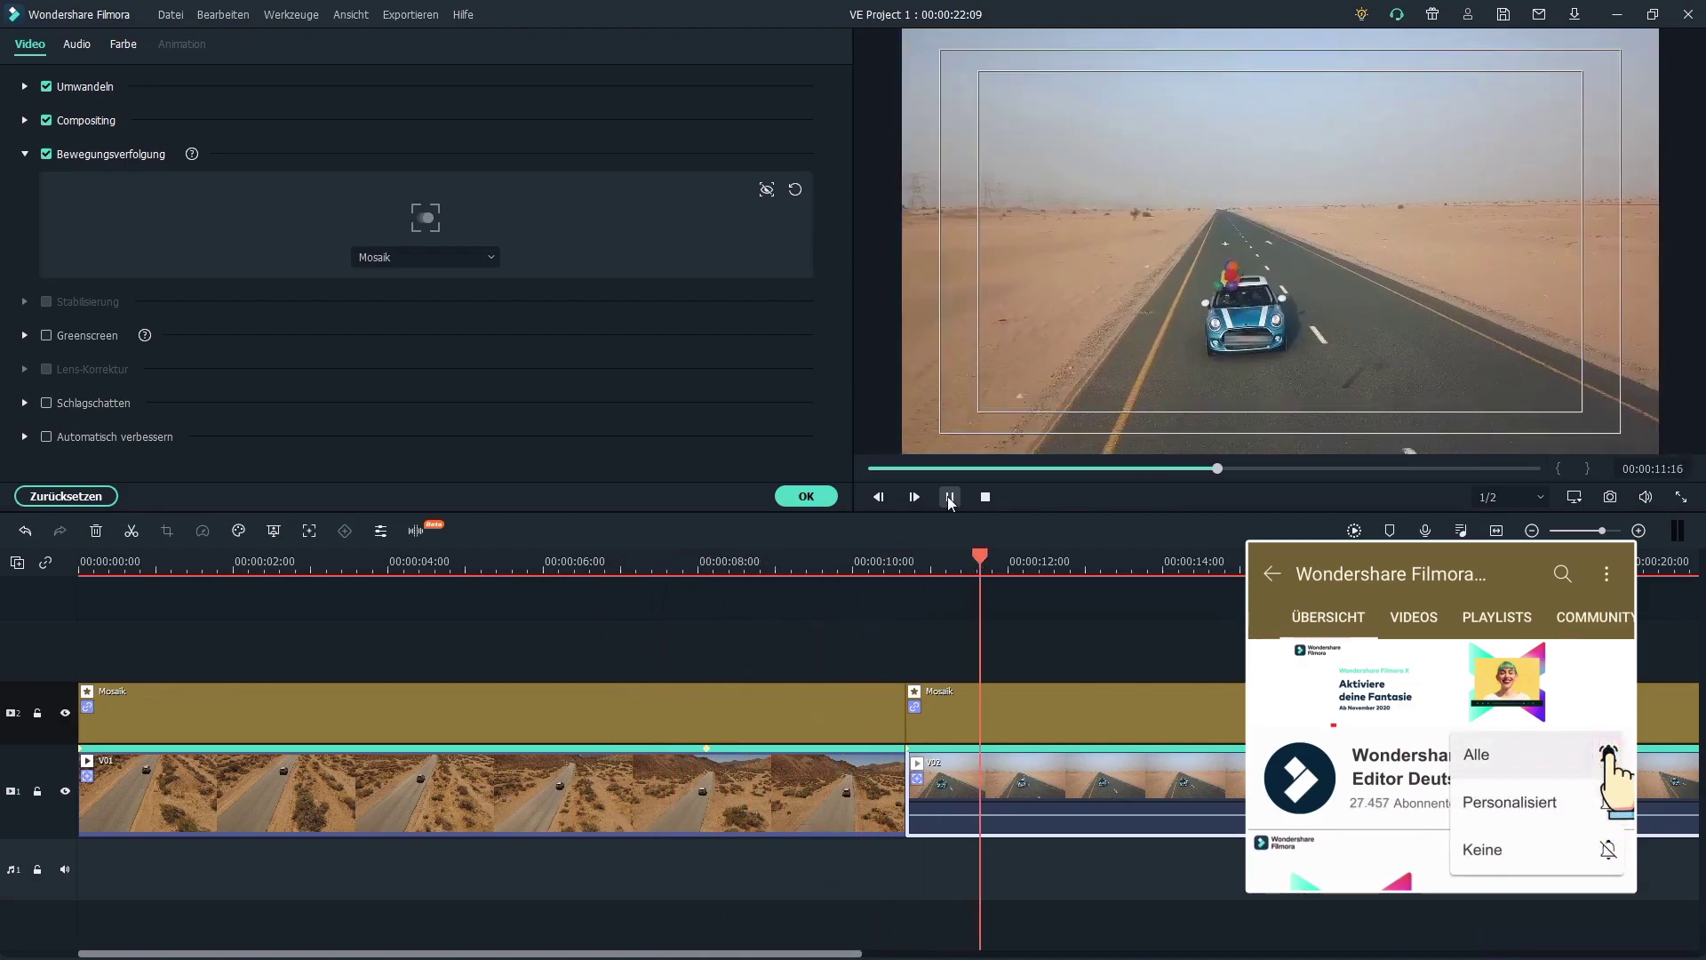
# Stop the playback of the finished mosaic project and preview the source clips V01 and V02 in the media library.
pyautogui.click(949, 497)
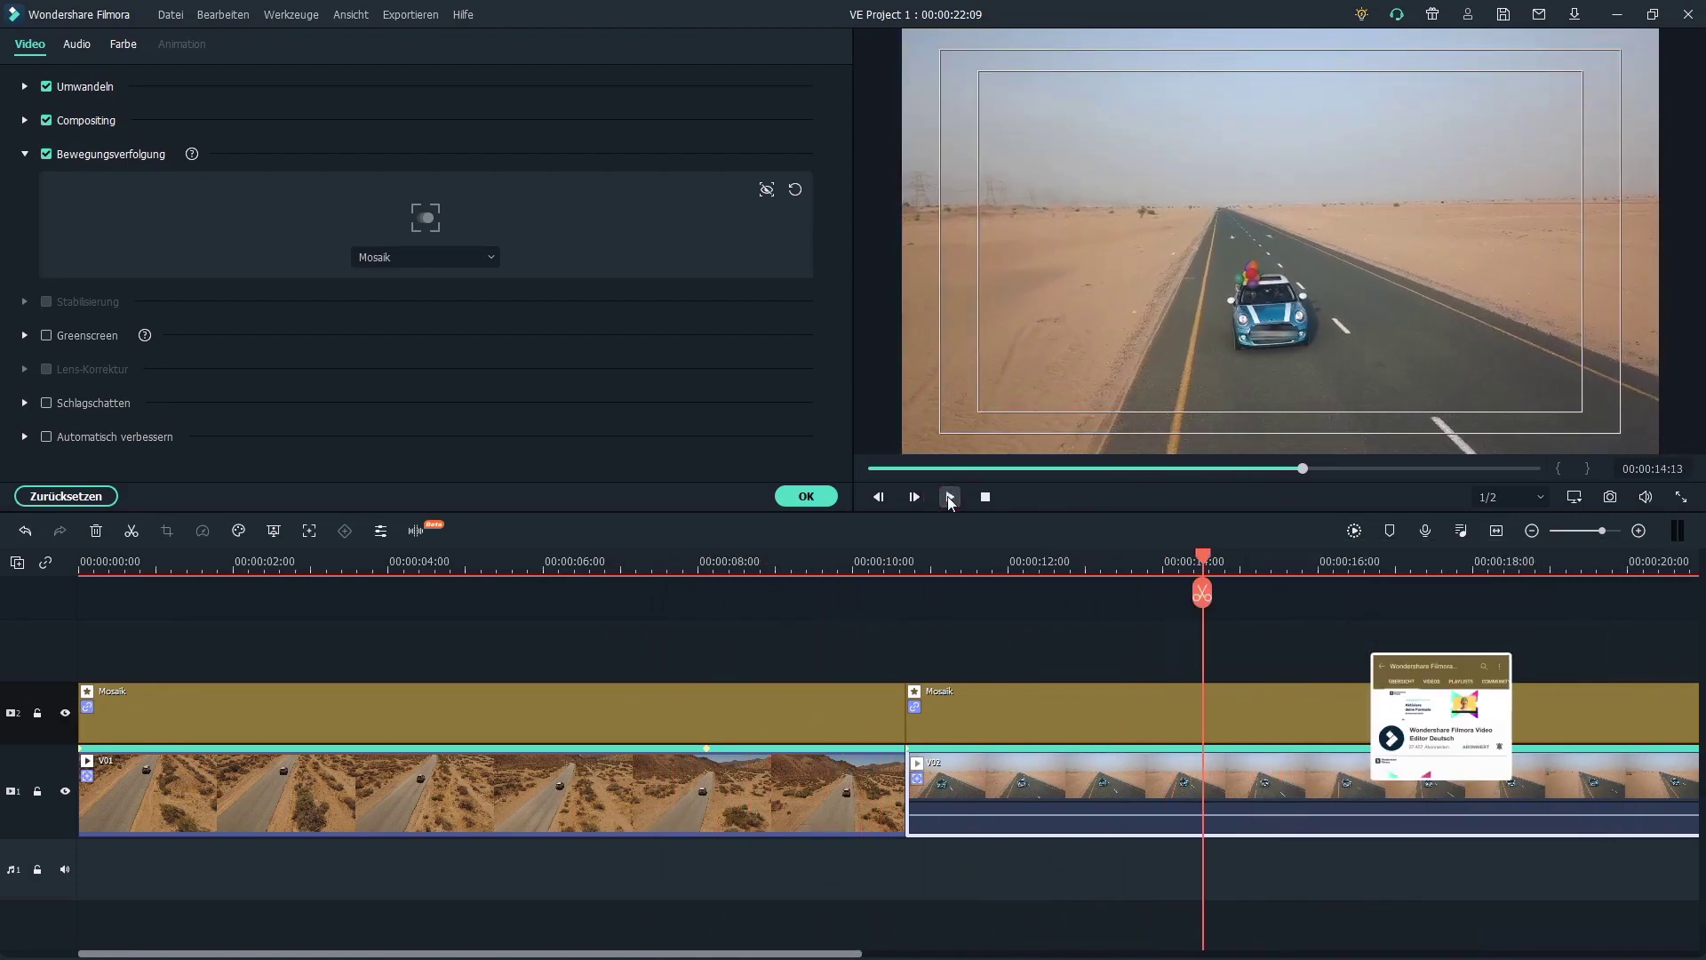
pyautogui.click(806, 498)
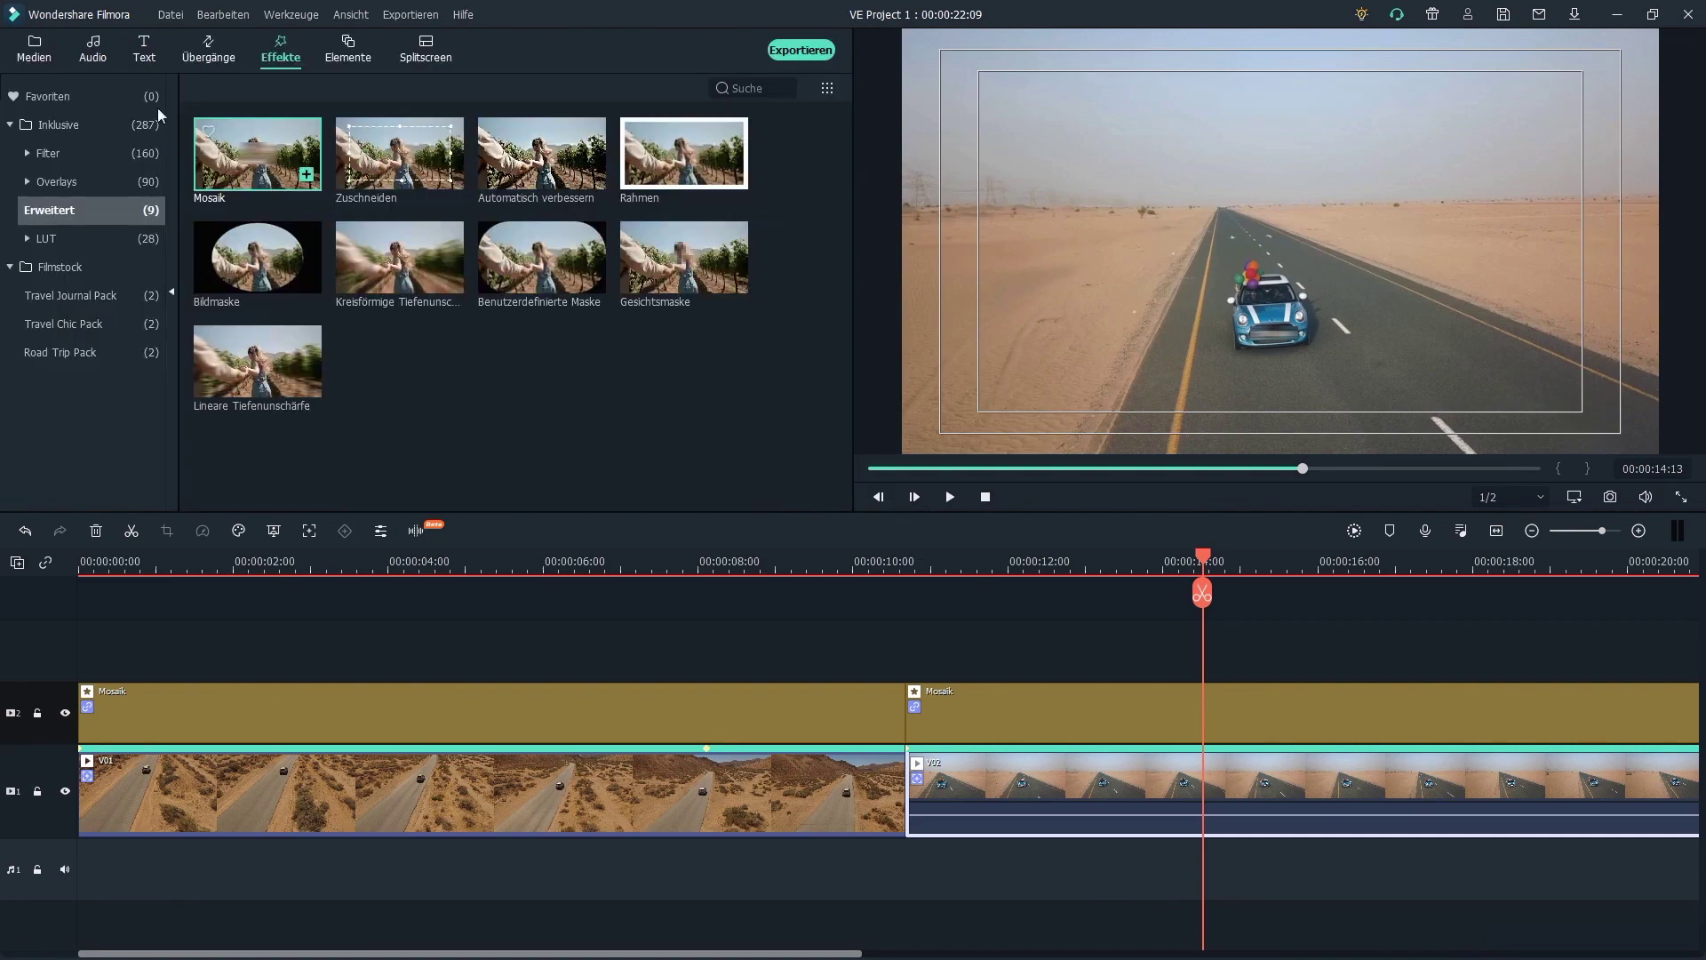
pyautogui.click(35, 50)
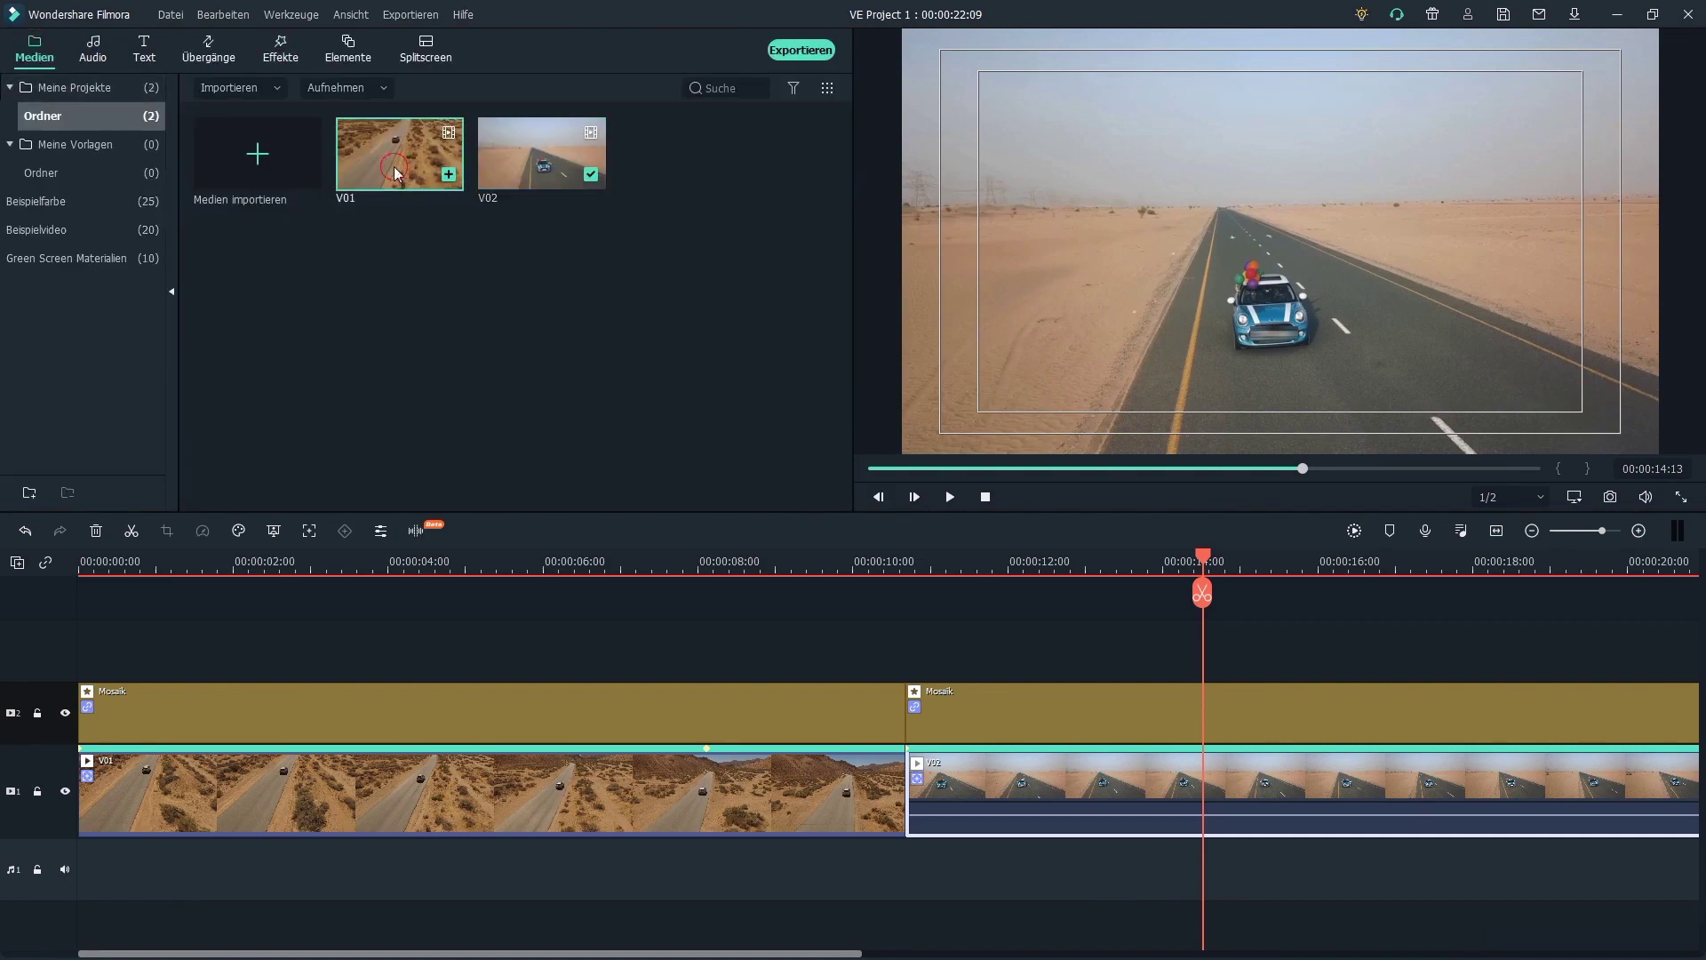
pyautogui.doubleClick(395, 173)
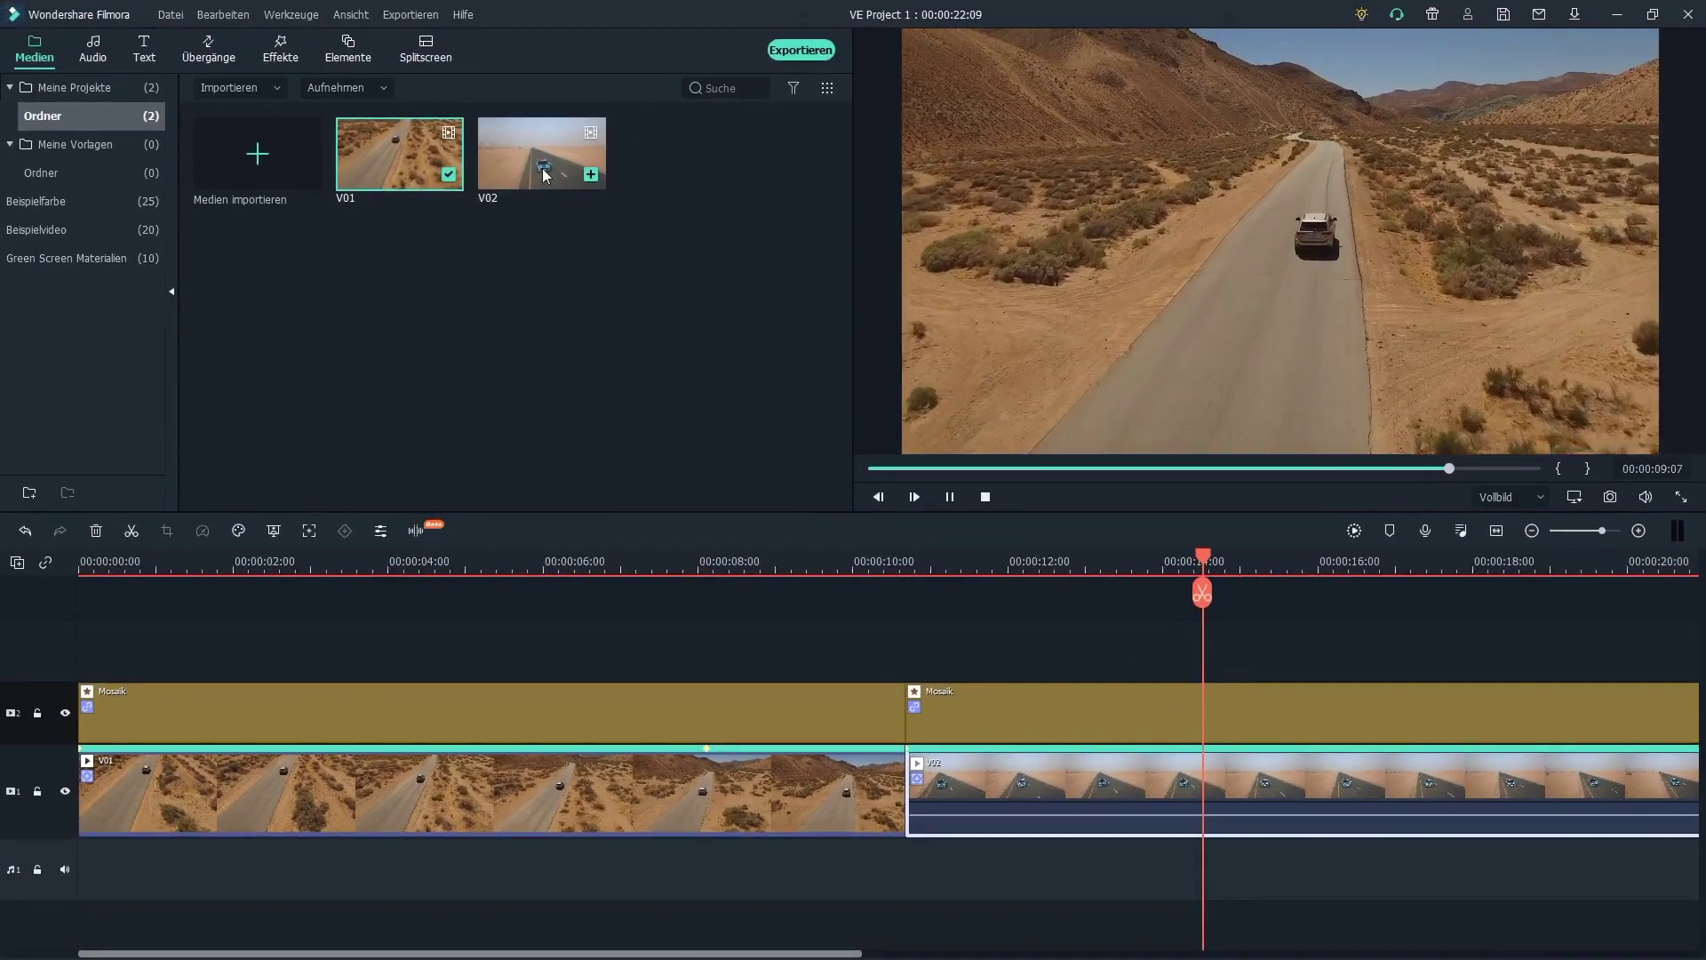
pyautogui.click(545, 175)
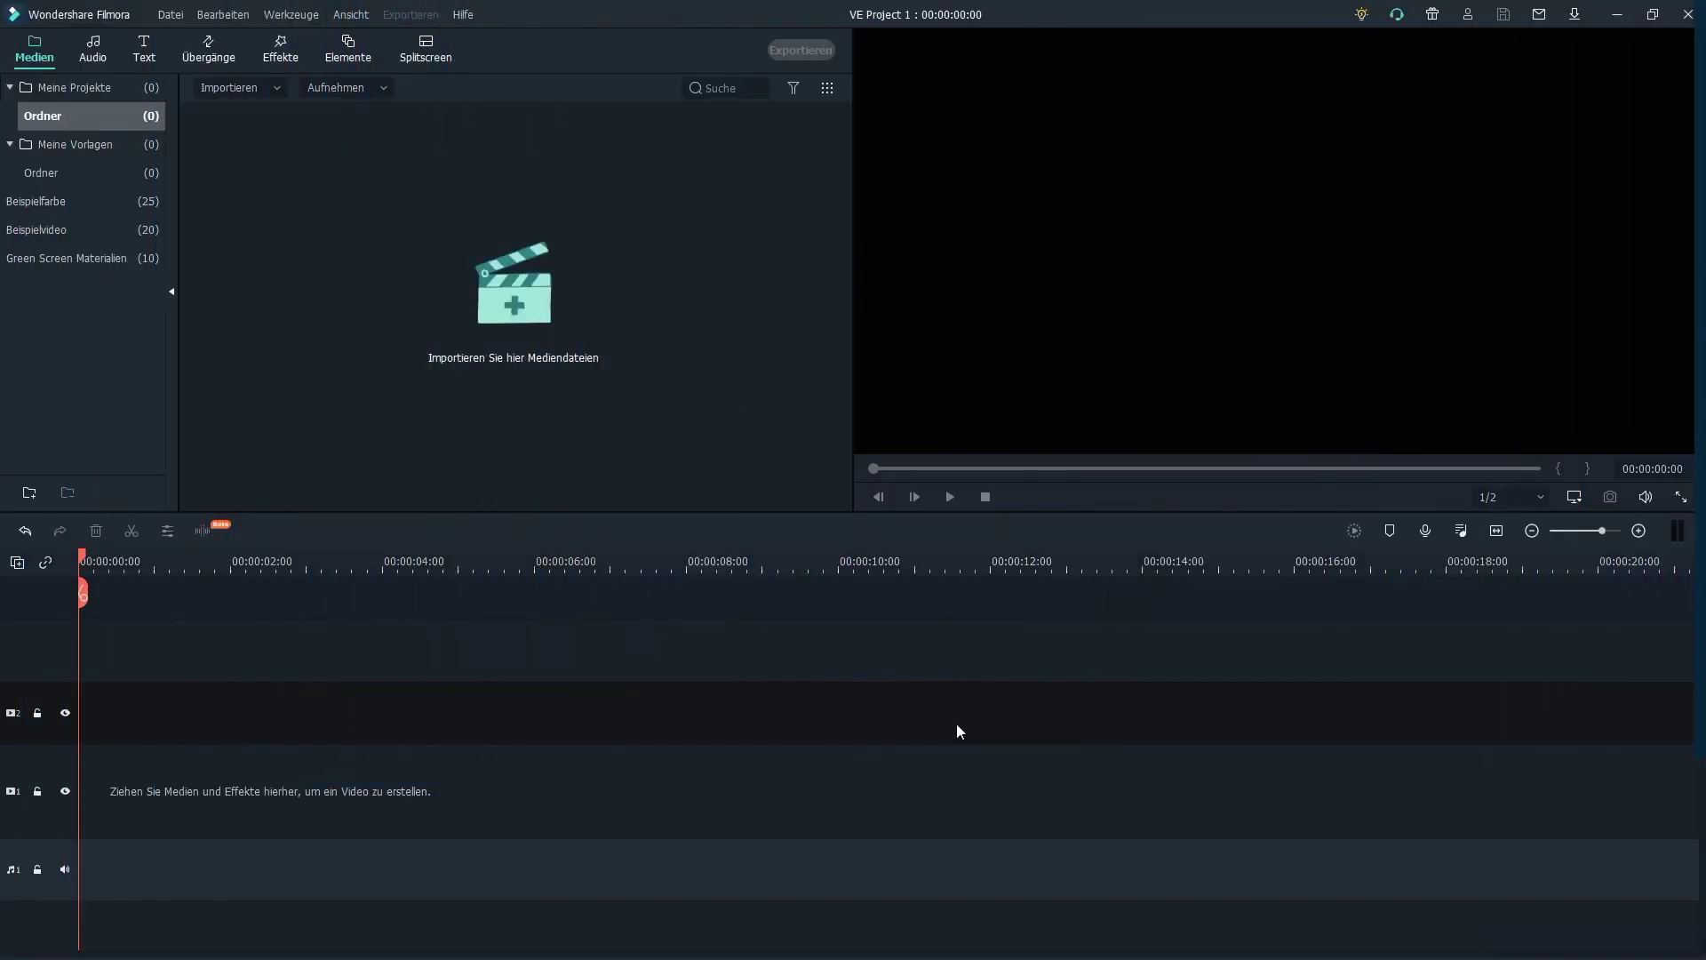
# Import the clips V01 and V02 from the footage folder and place V01 at the start of video track 1.
pyautogui.click(512, 318)
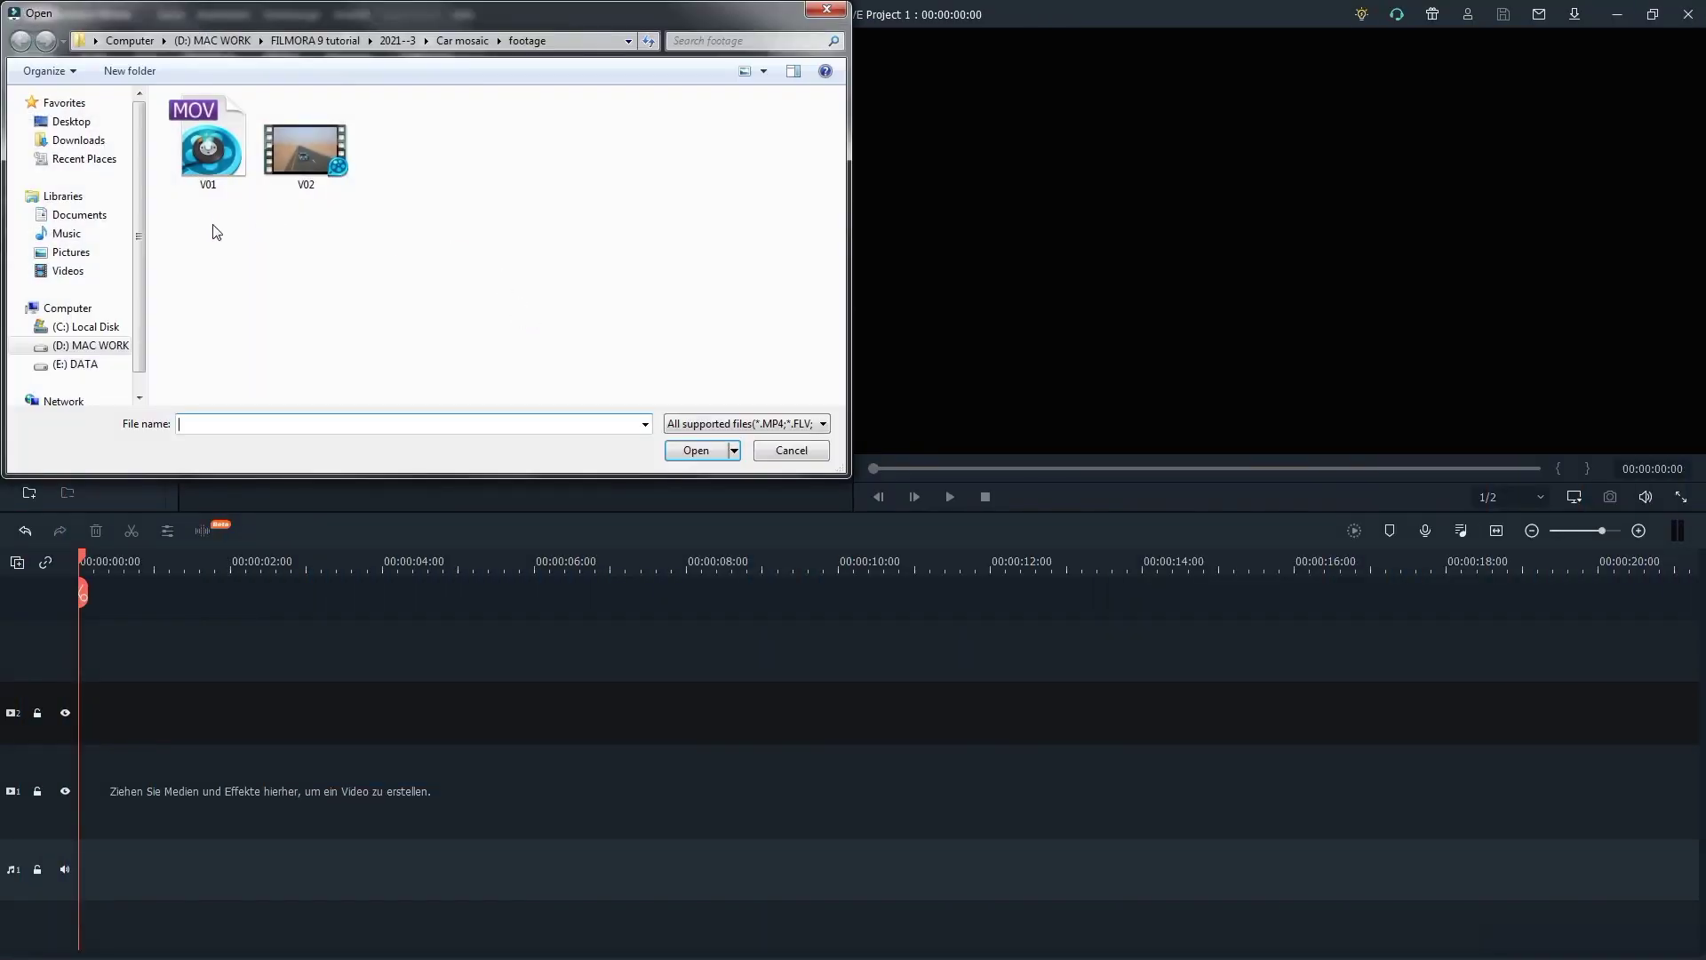
pyautogui.moveTo(216, 232); pyautogui.dragTo(400, 97)
pyautogui.click(701, 452)
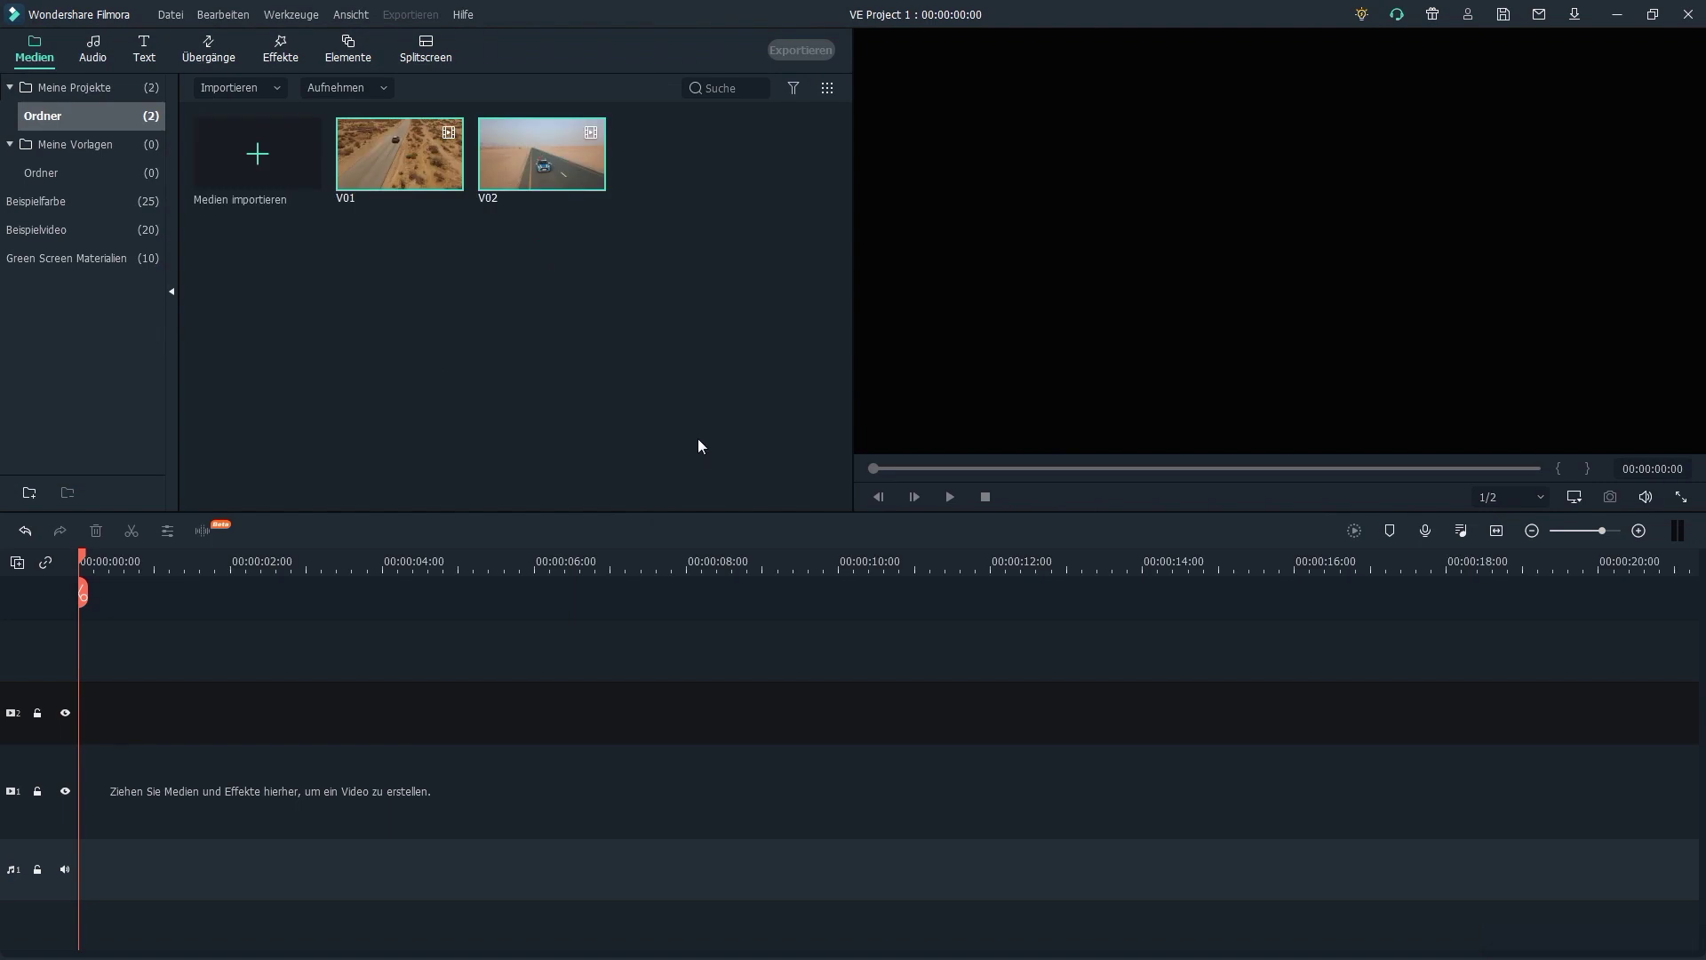
pyautogui.moveTo(387, 174); pyautogui.dragTo(88, 812)
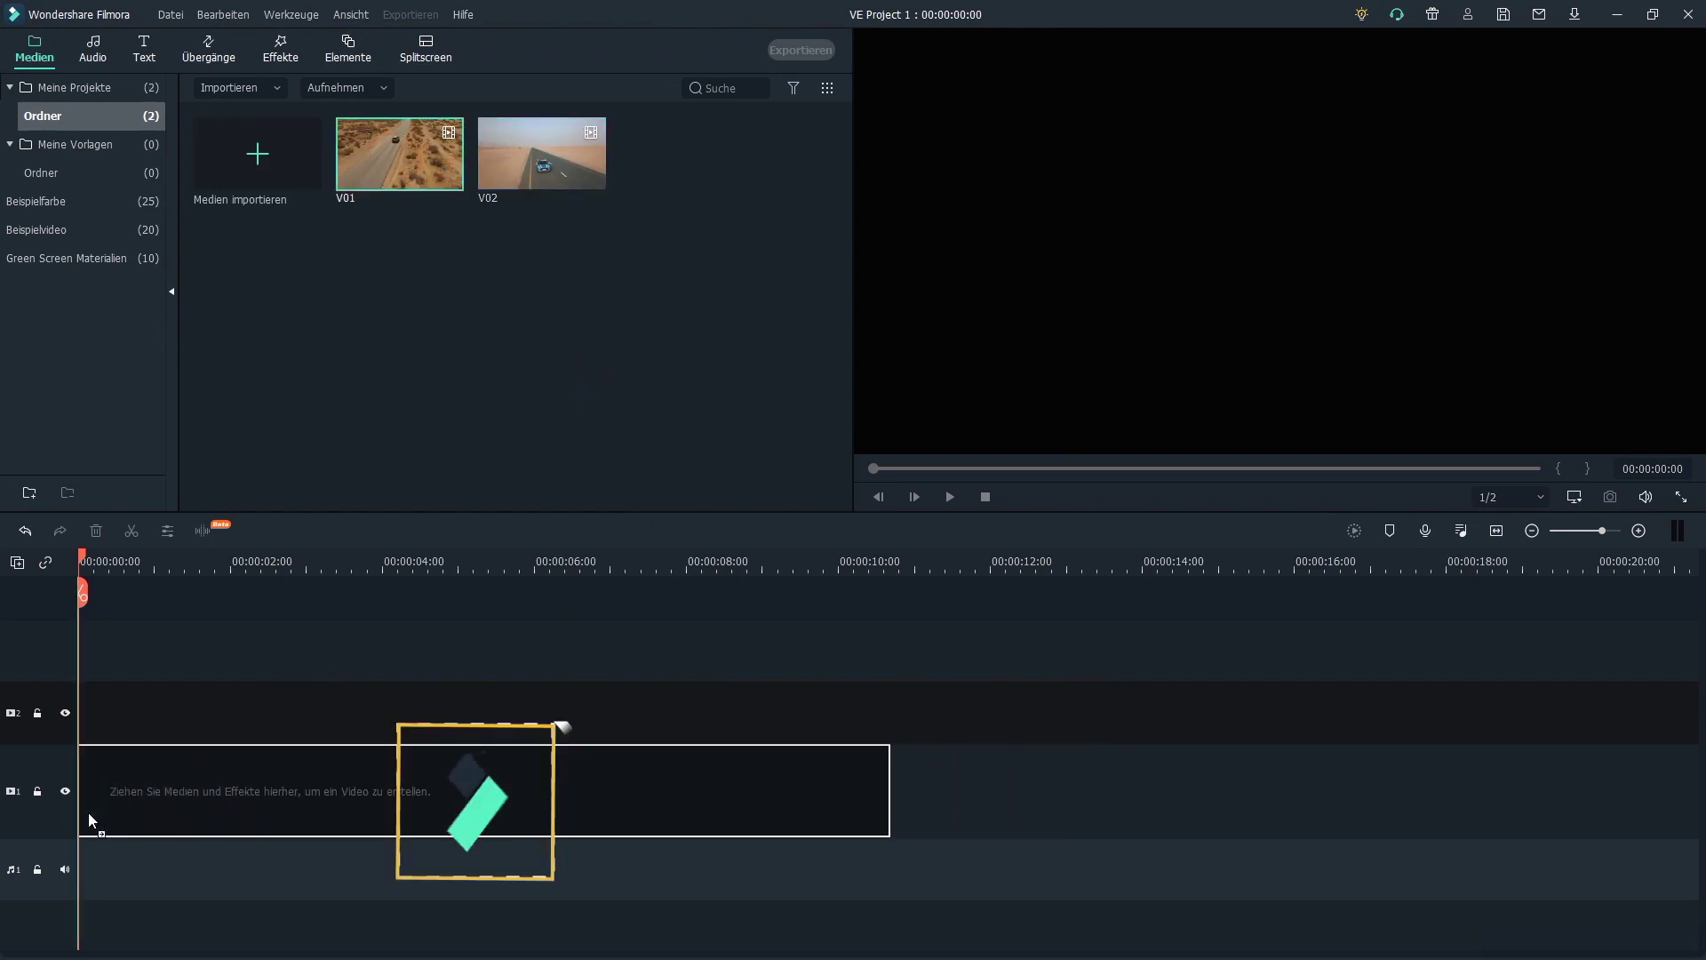
pyautogui.click(964, 525)
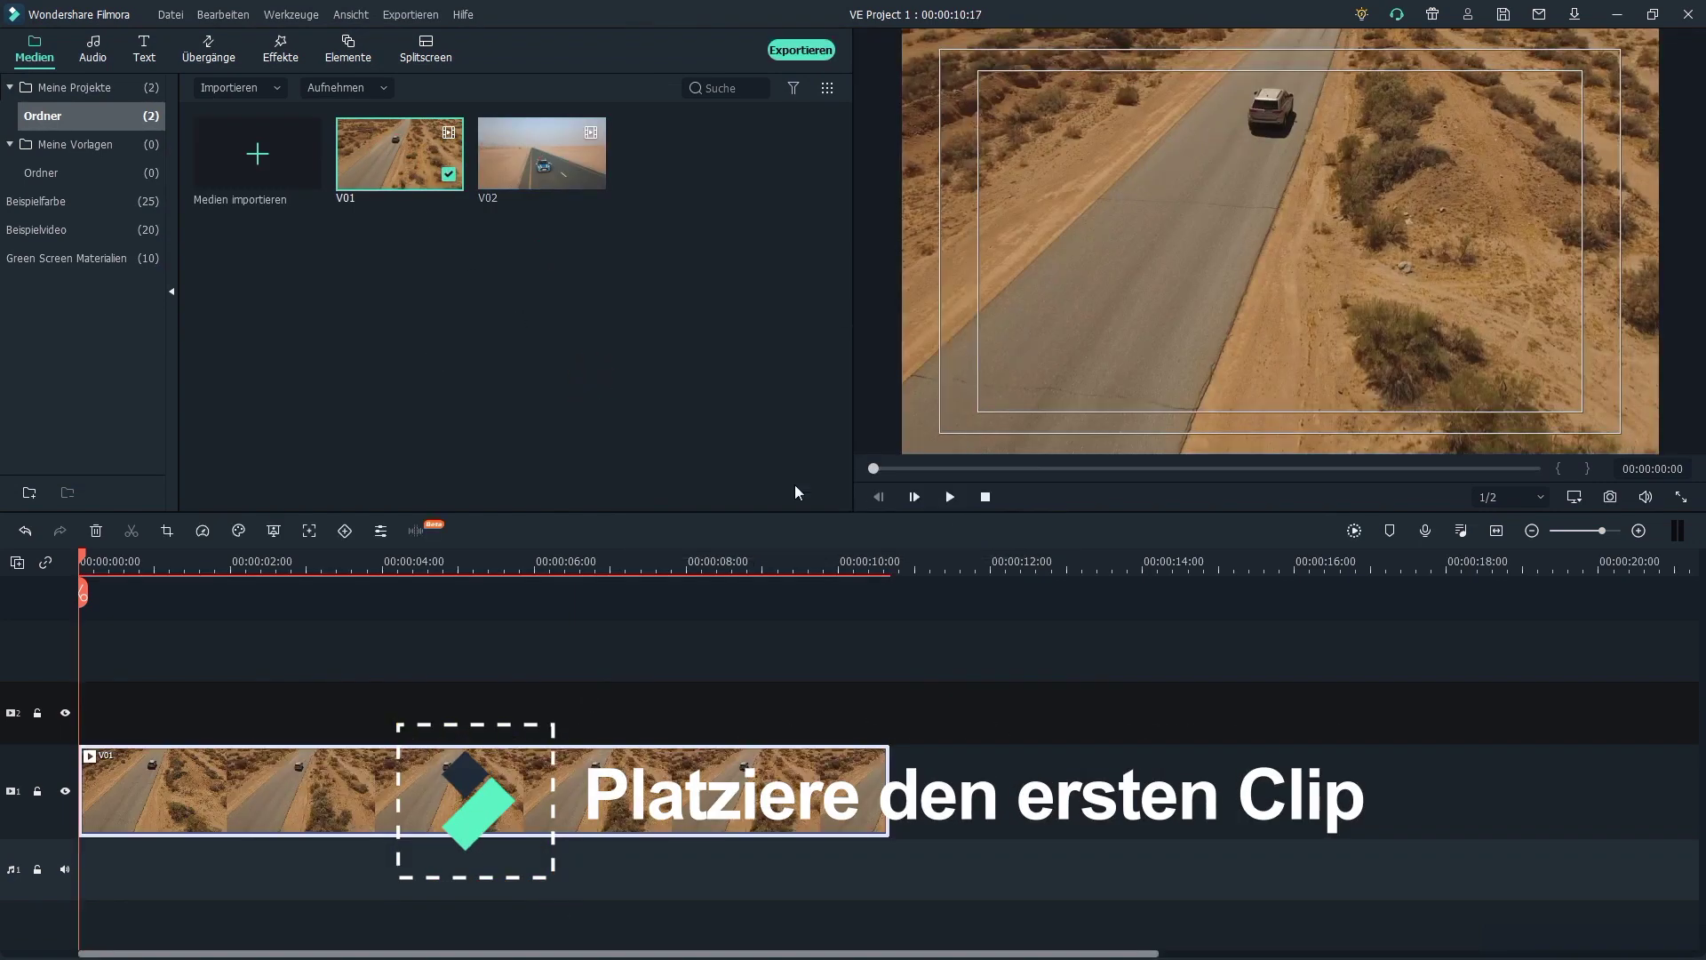
# Add the Erweitert effect Mosaik on track 2 above V01 and extend it to the end of the clip.
pyautogui.click(279, 70)
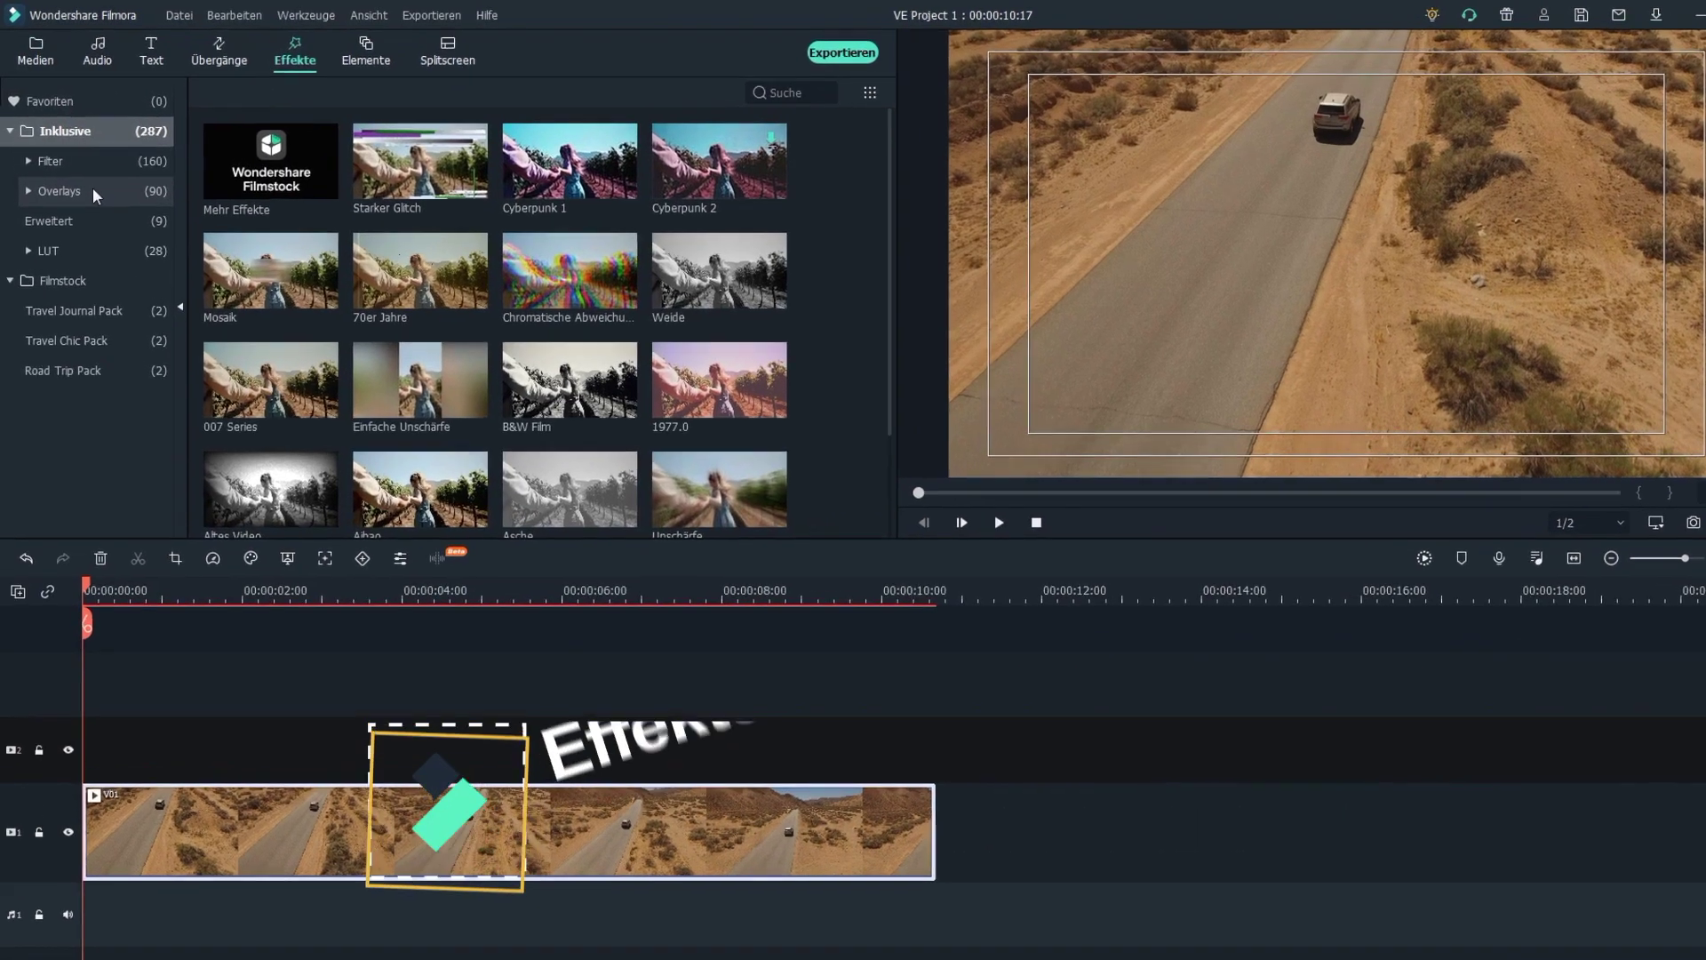
pyautogui.click(80, 218)
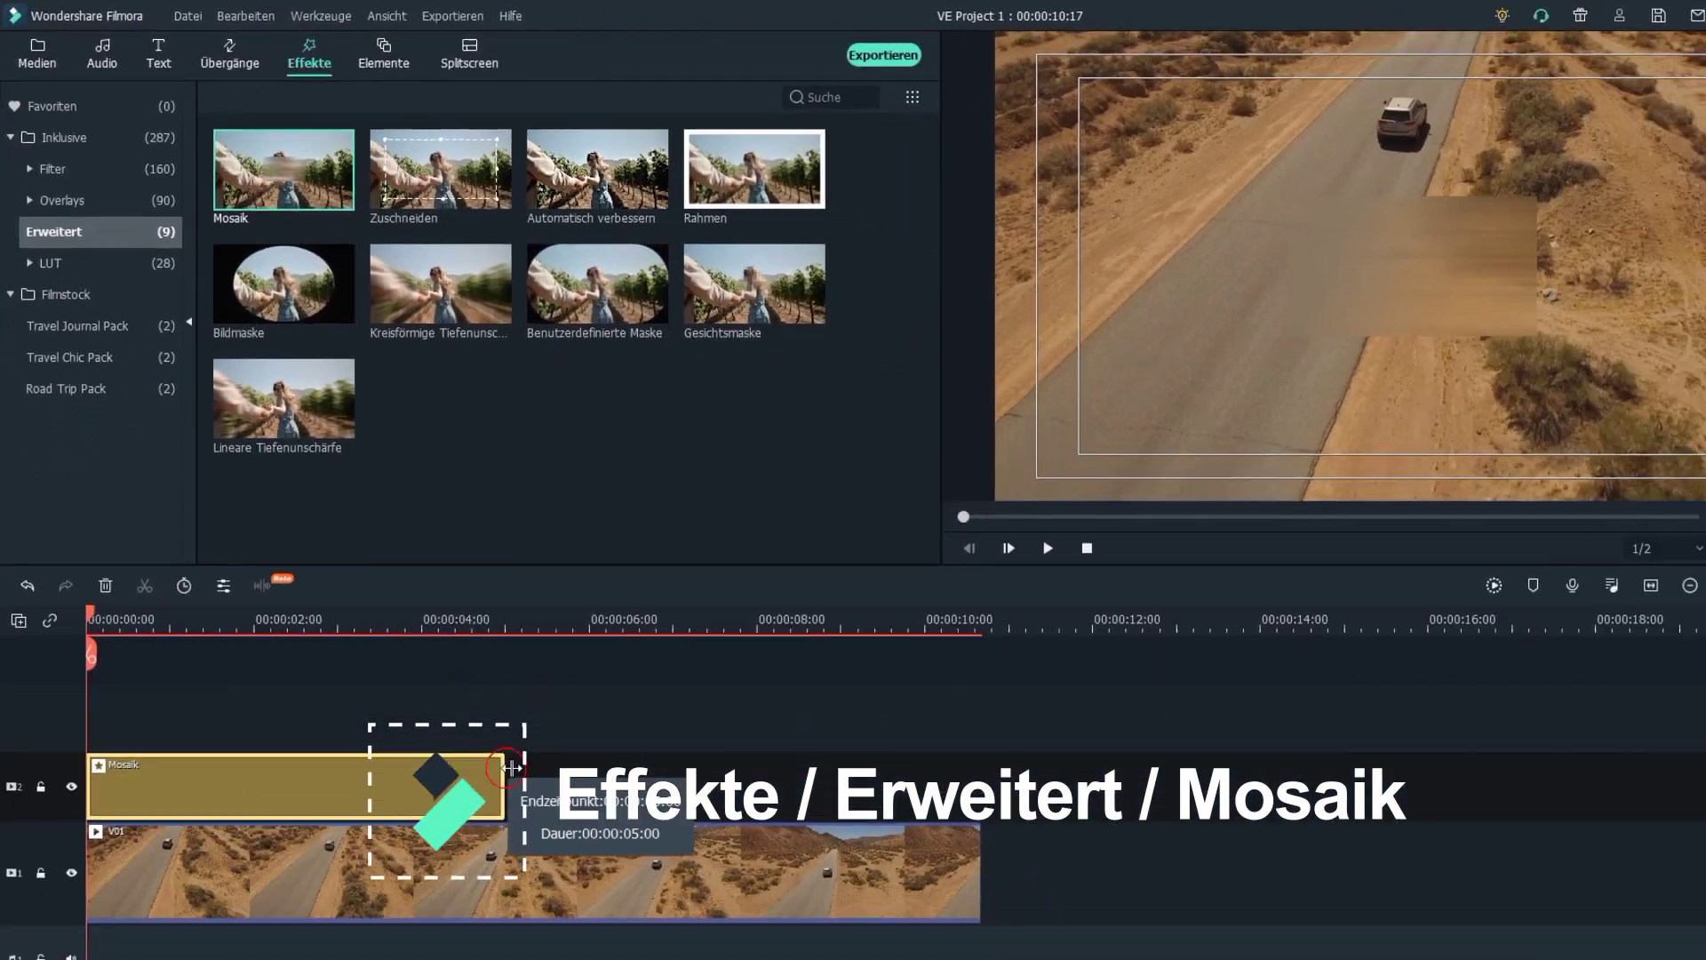
pyautogui.moveTo(525, 780); pyautogui.dragTo(888, 705)
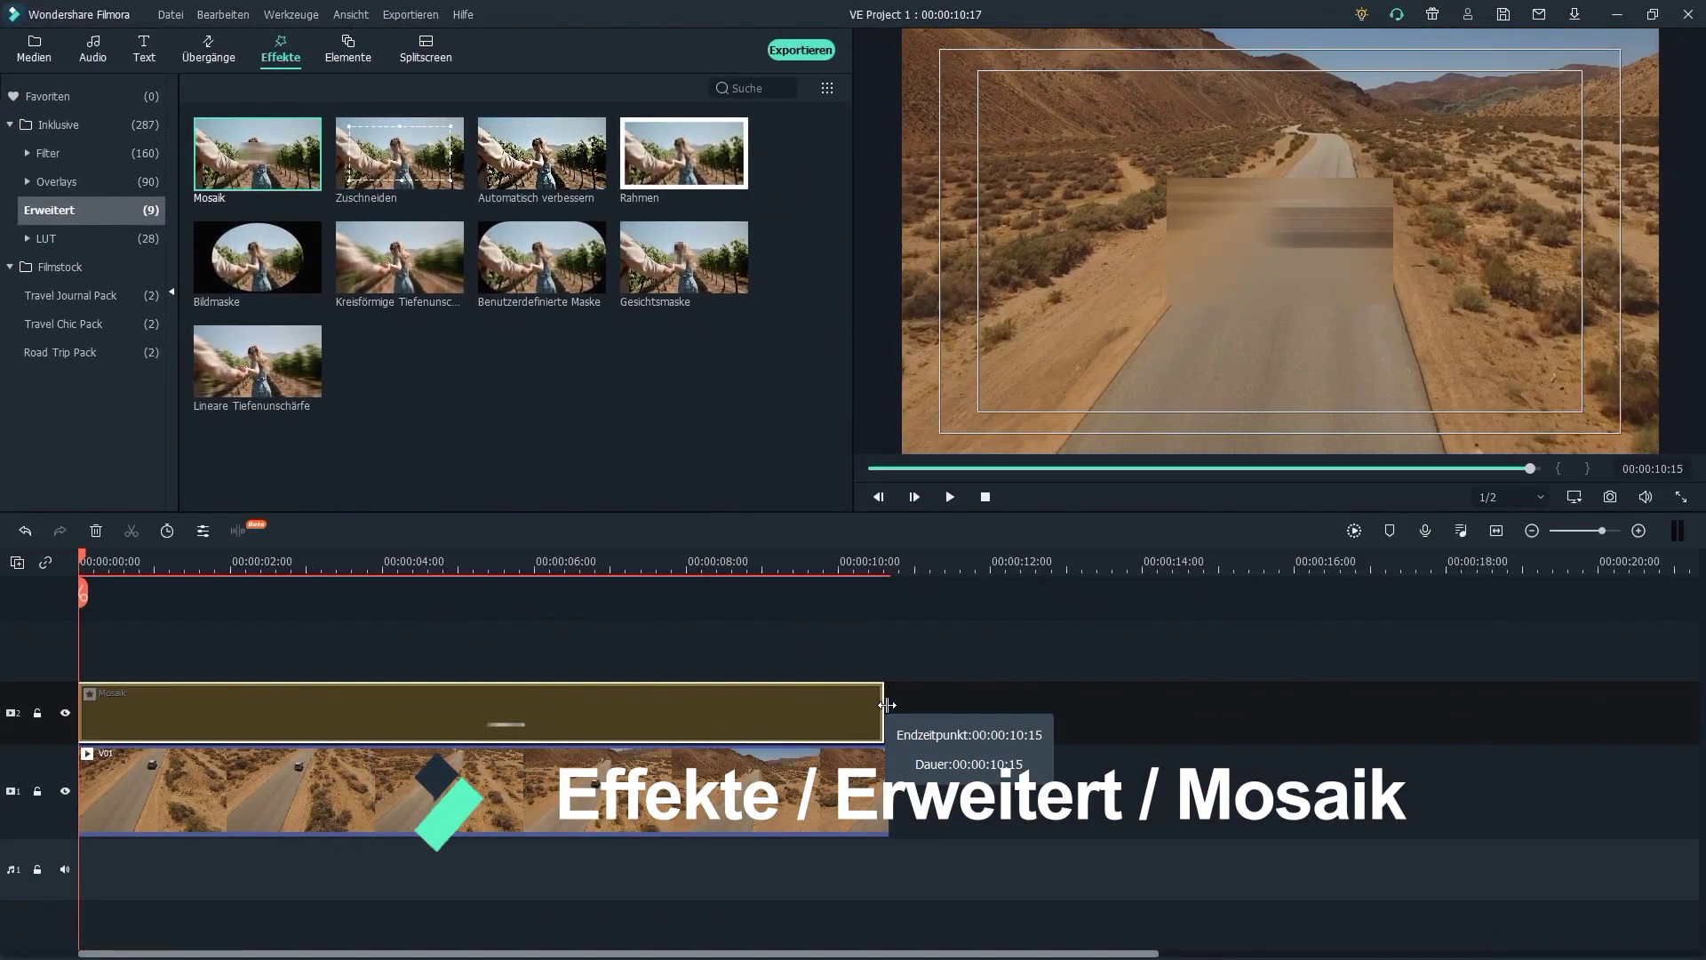
pyautogui.click(759, 707)
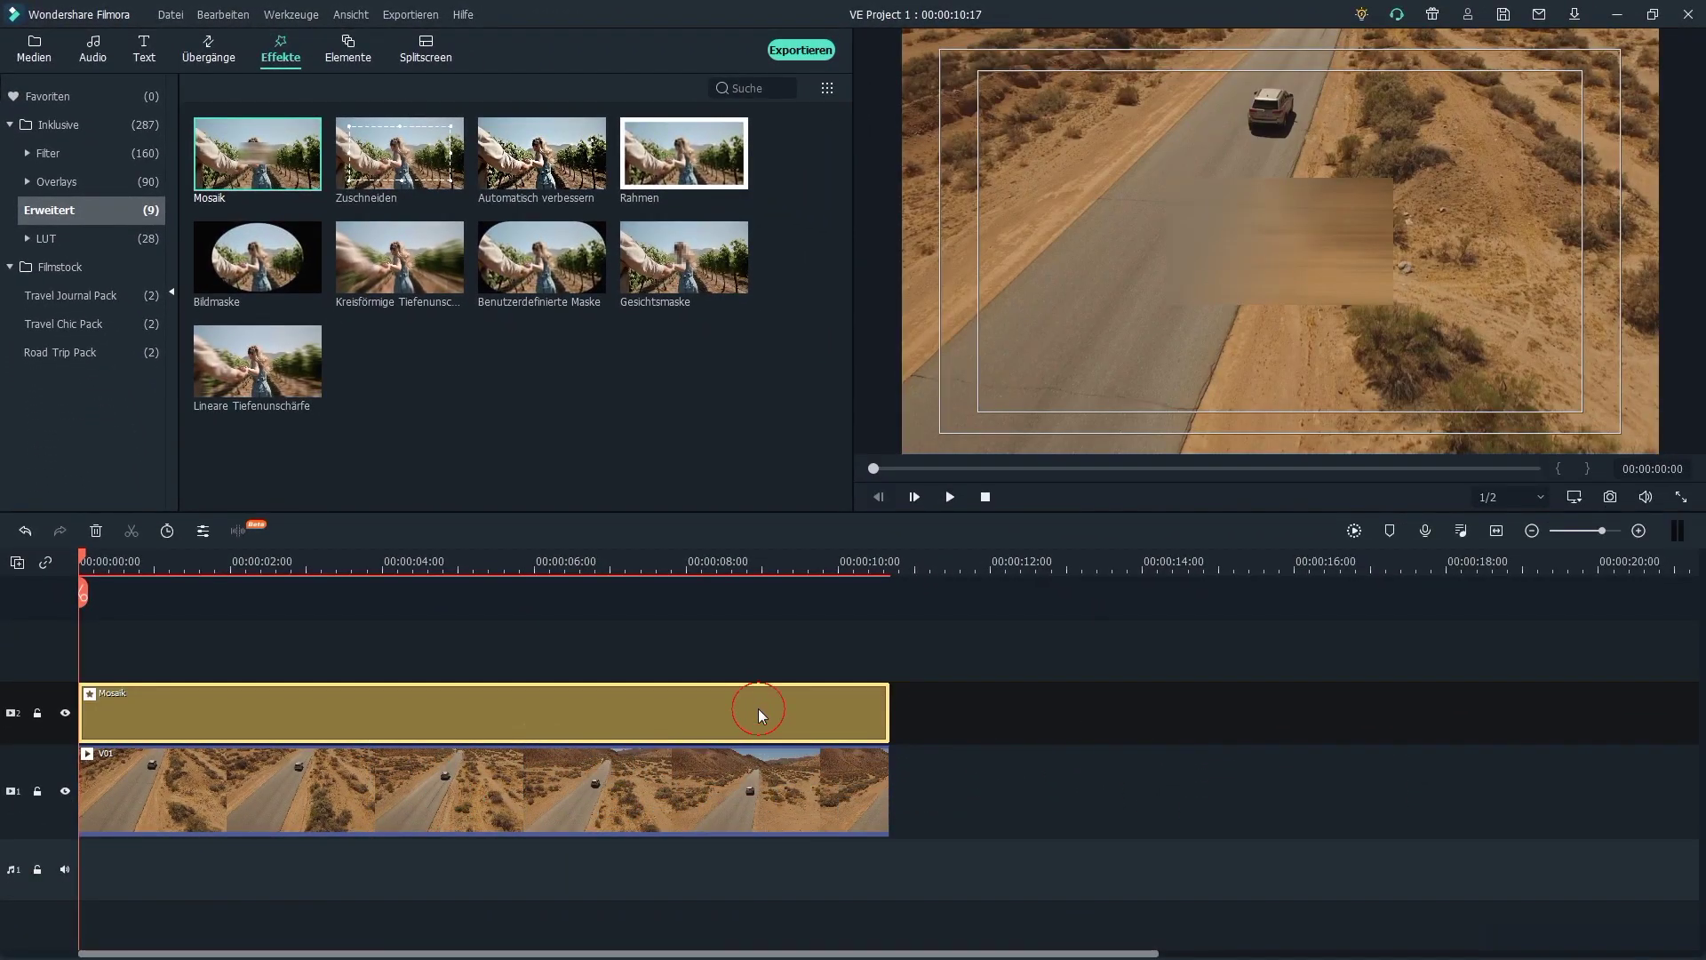
# Open the Mosaik effect for editing, shrink its blur area and move it up towards the SUV.
pyautogui.doubleClick(759, 707)
pyautogui.moveTo(1289, 263); pyautogui.dragTo(1270, 160)
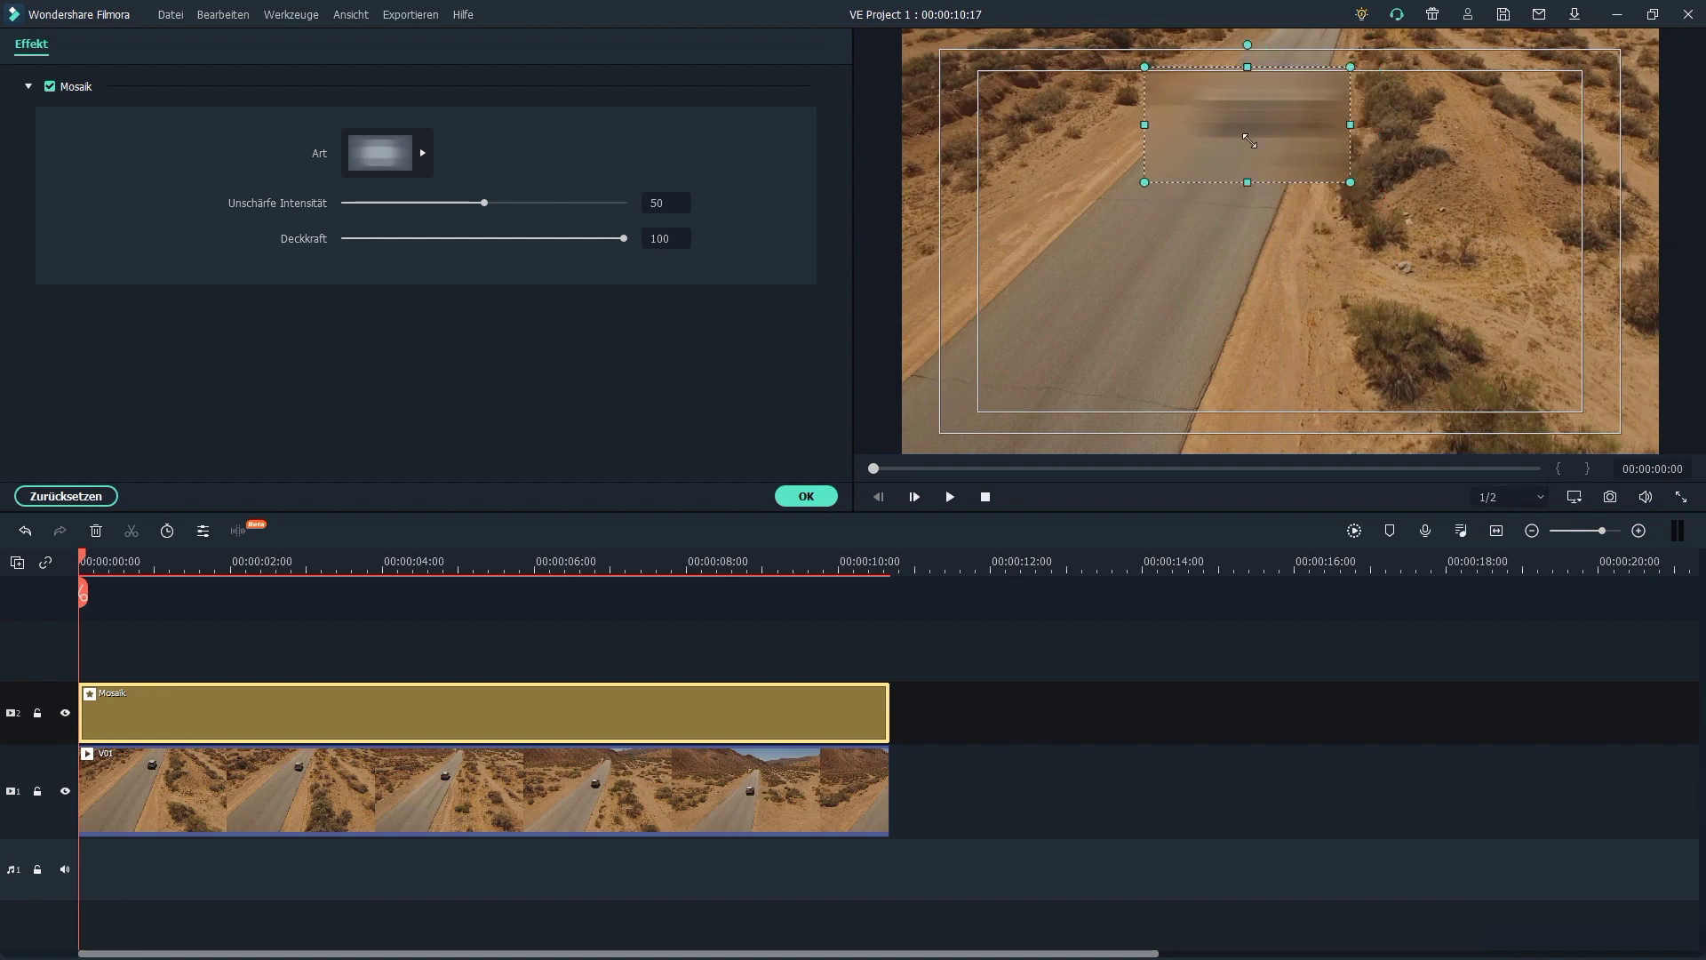
pyautogui.moveTo(1250, 141); pyautogui.dragTo(1205, 112)
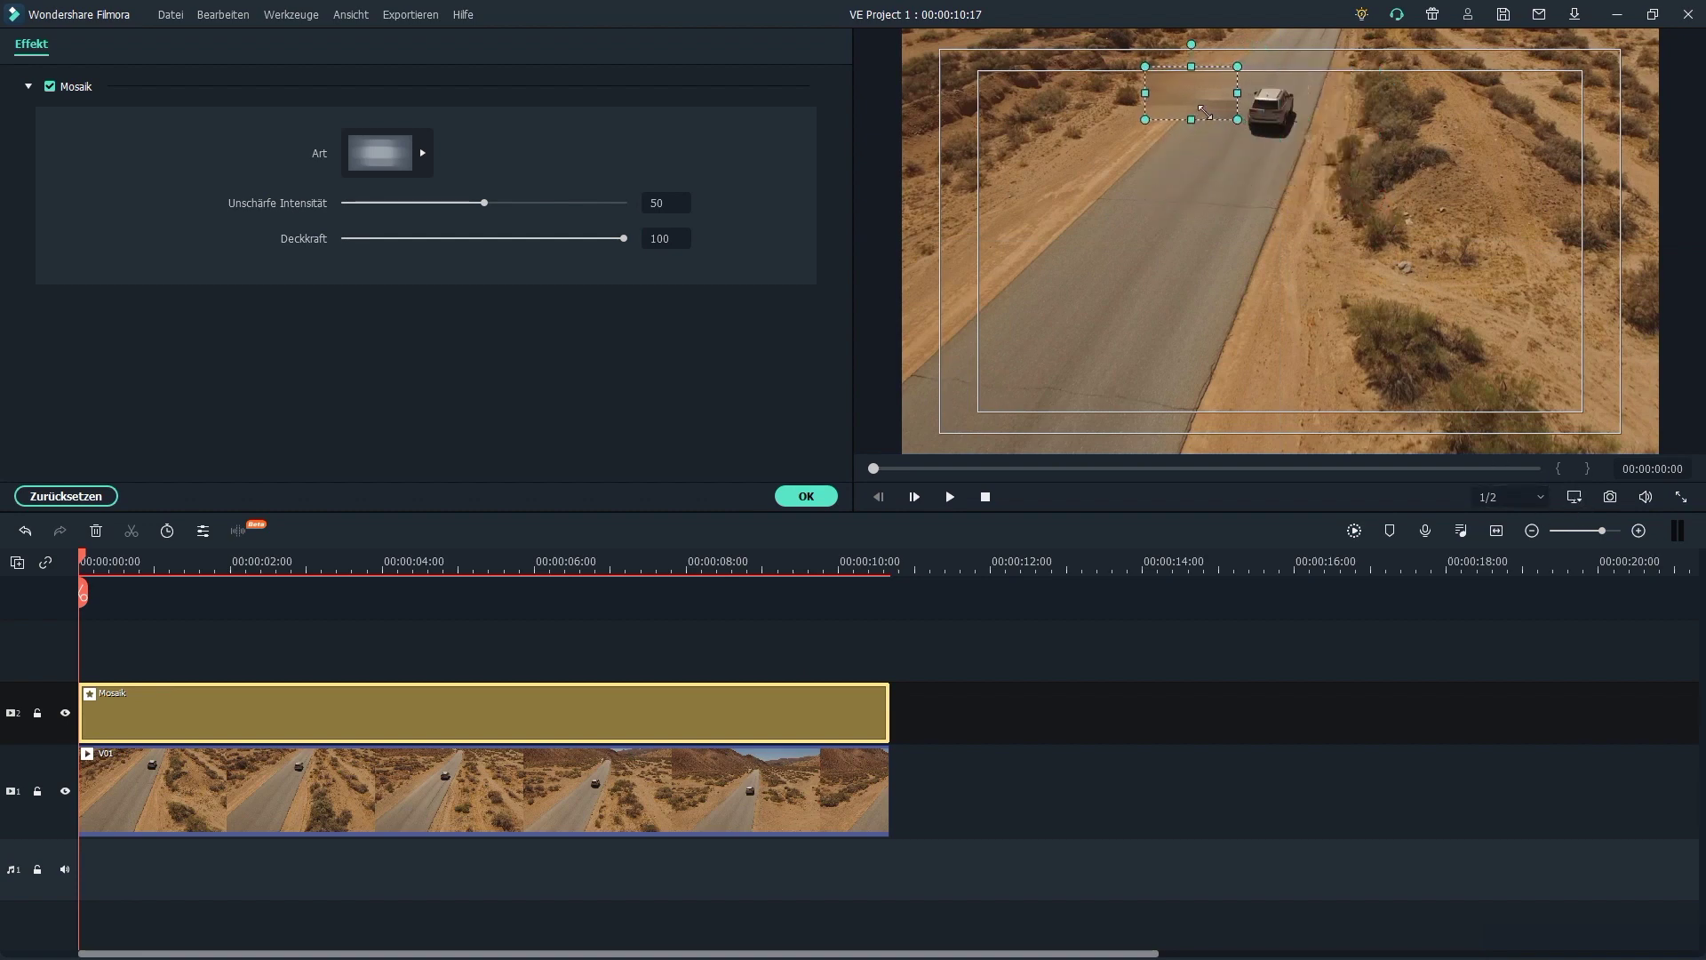
# Fit the mosaic area tightly over the SUV's rear licence plate at 100% preview zoom and check its coverage.
pyautogui.click(1575, 498)
pyautogui.moveTo(1560, 597)
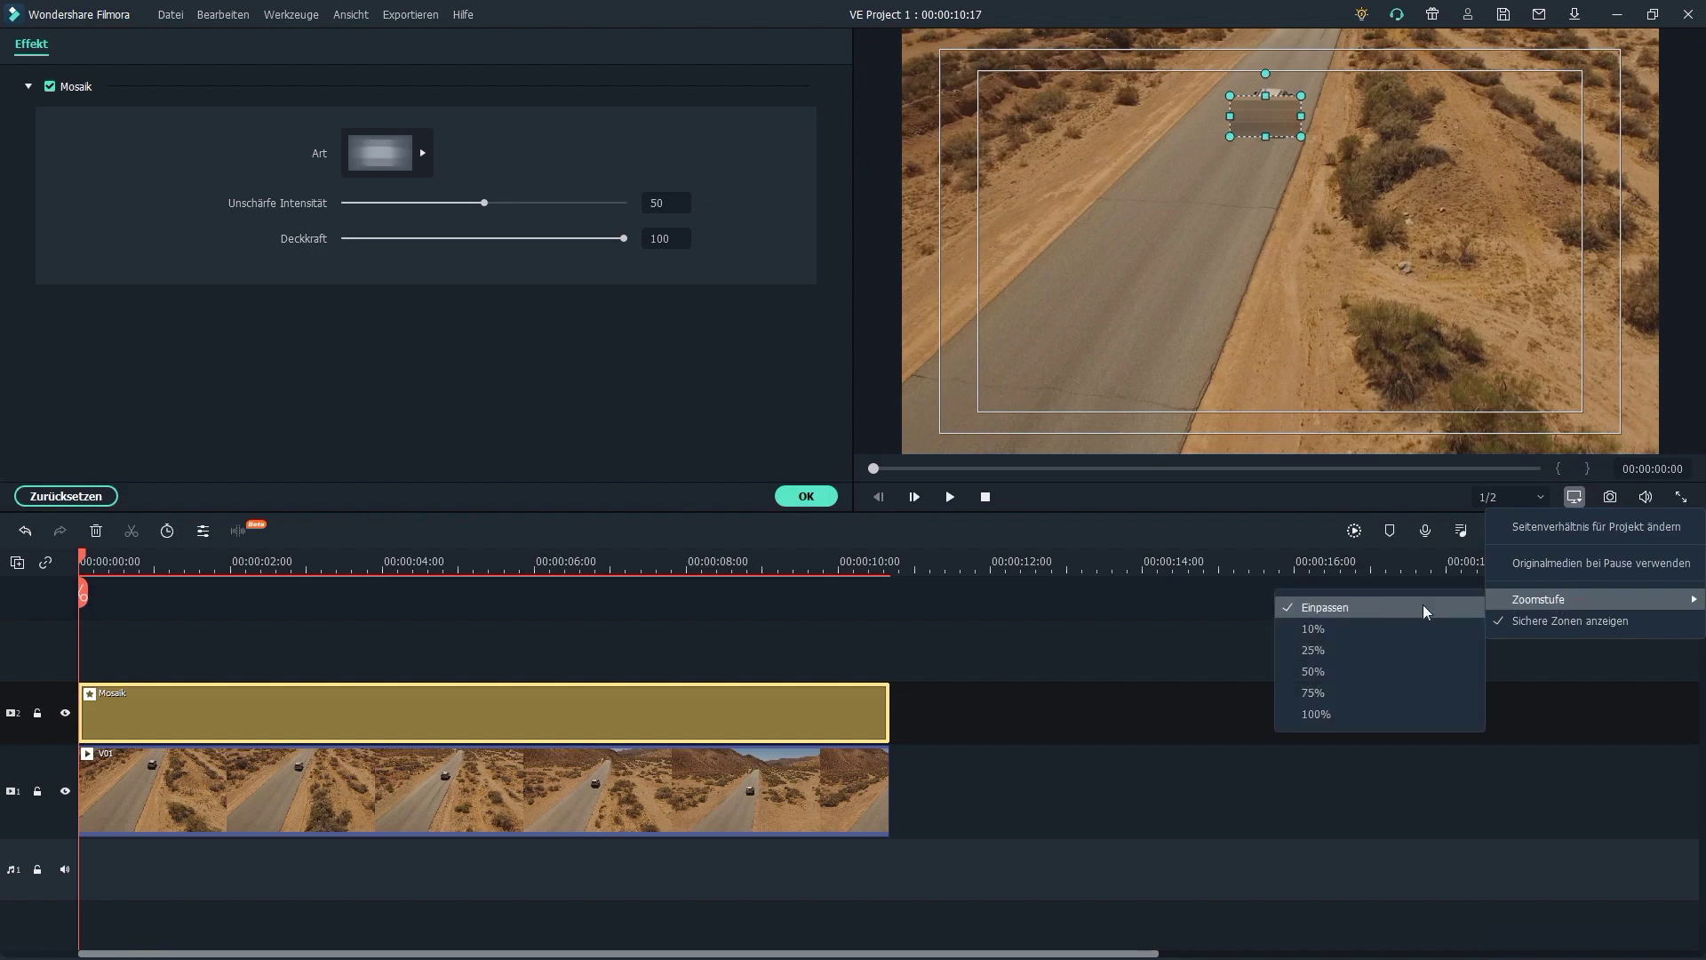
pyautogui.click(1353, 709)
pyautogui.scroll(4, 1327, 316)
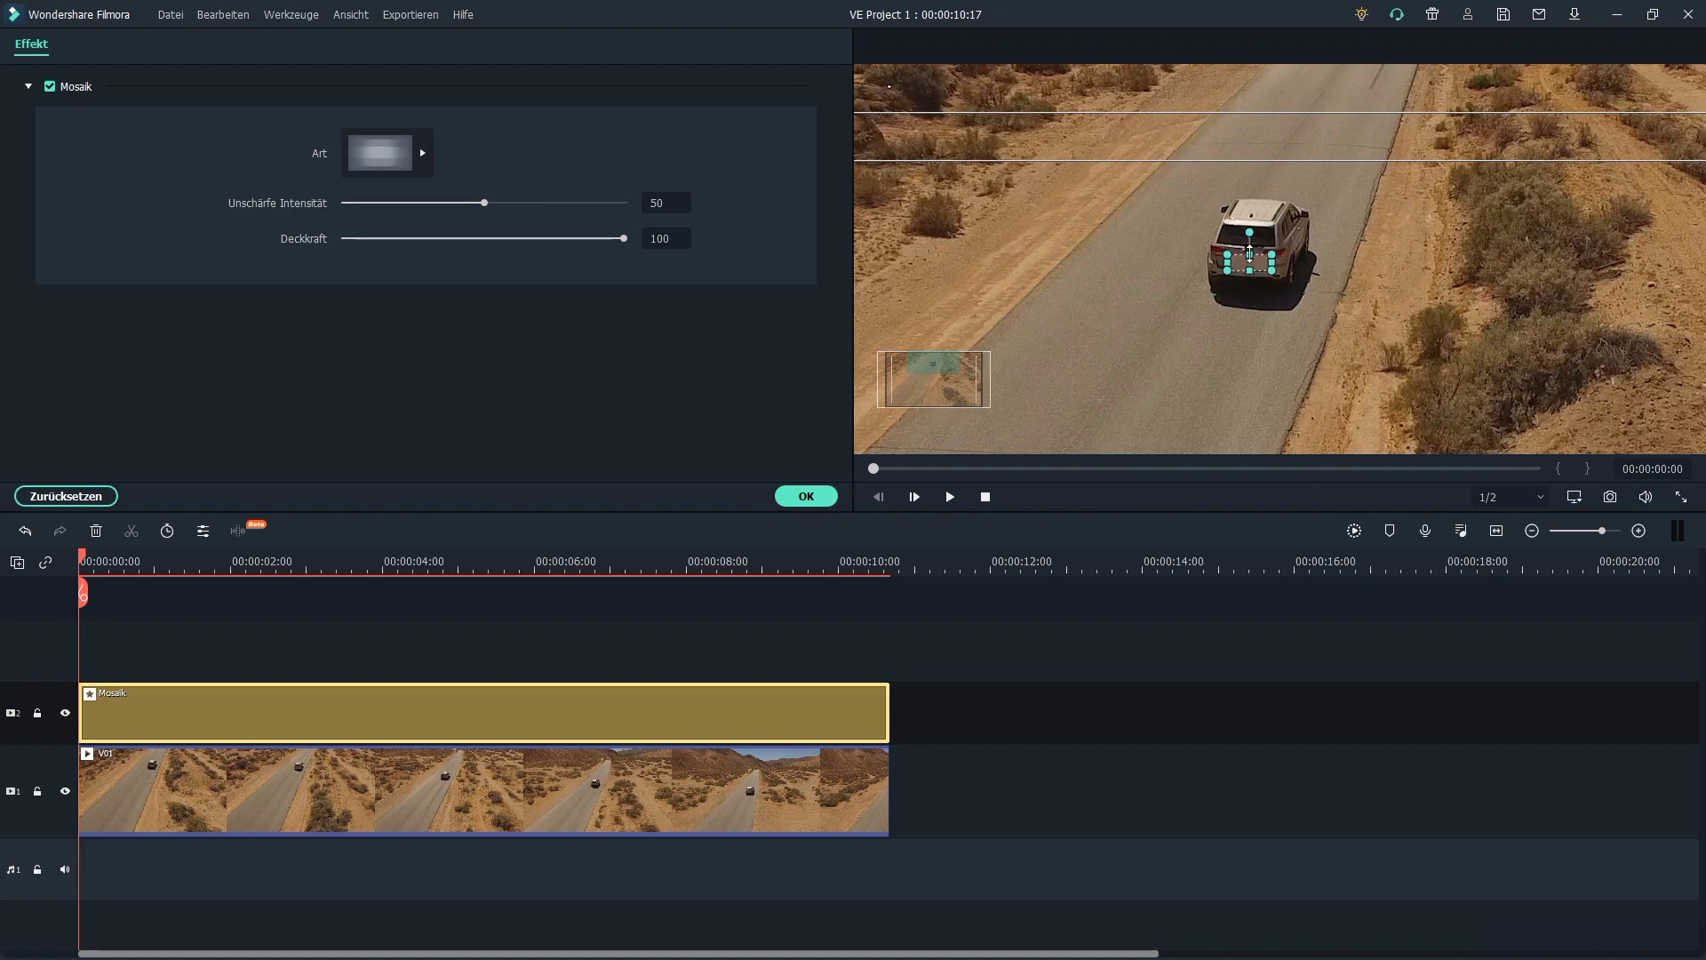
pyautogui.click(1277, 409)
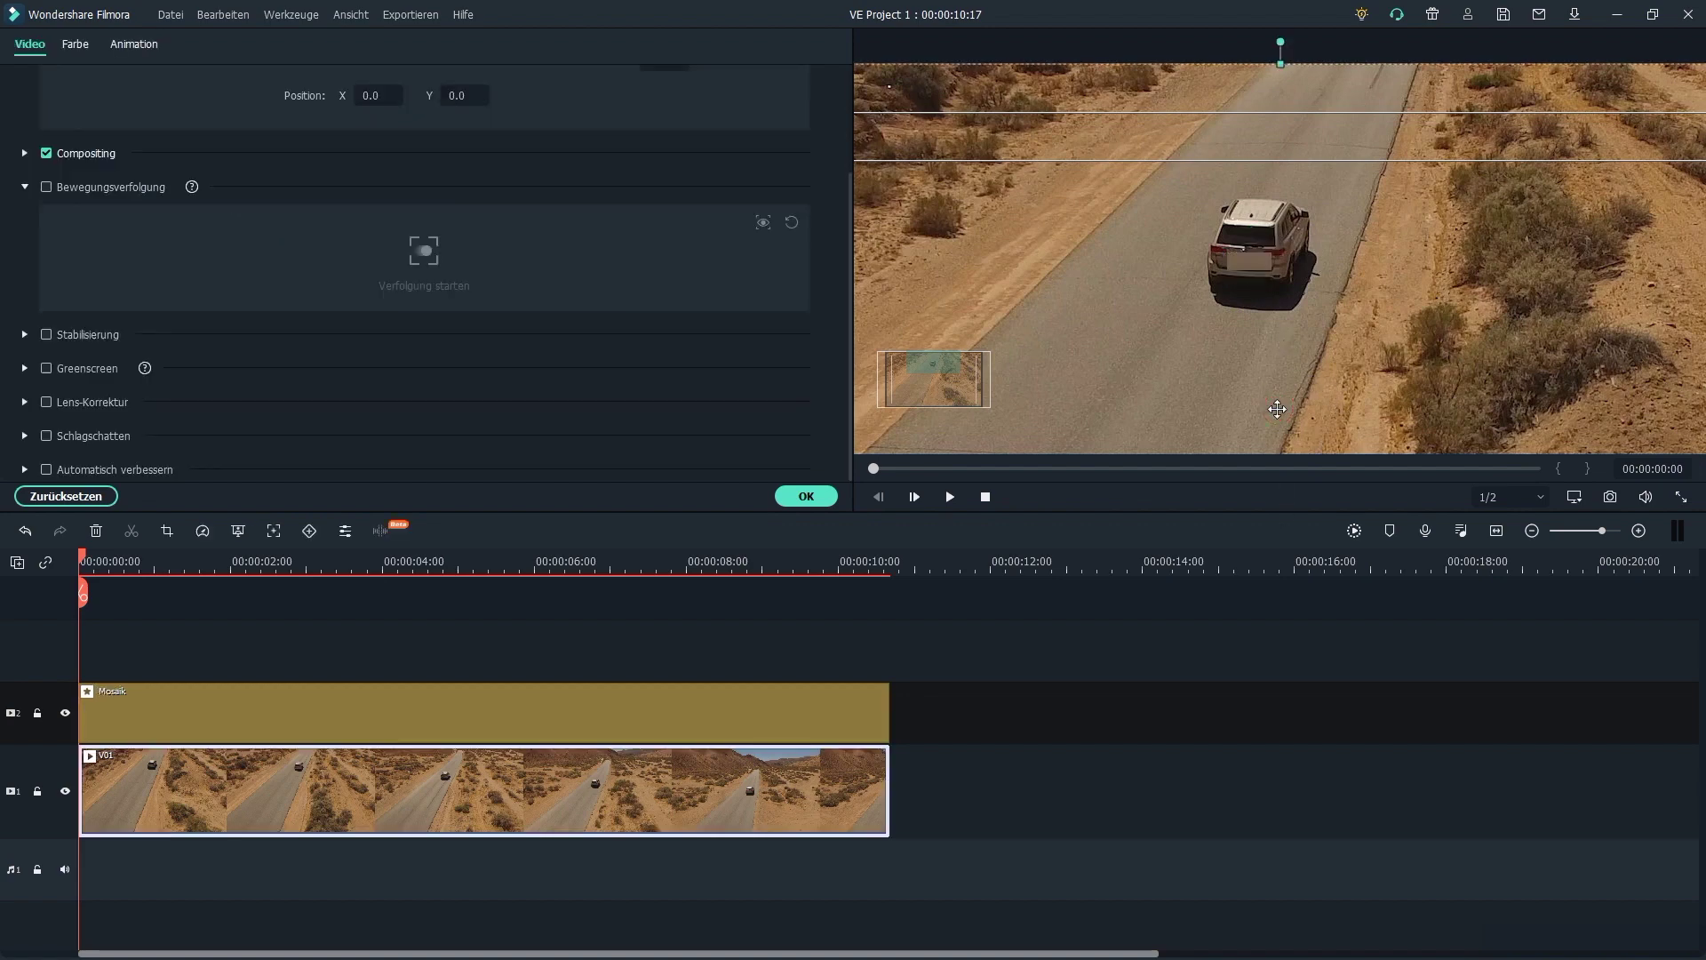
pyautogui.click(1254, 260)
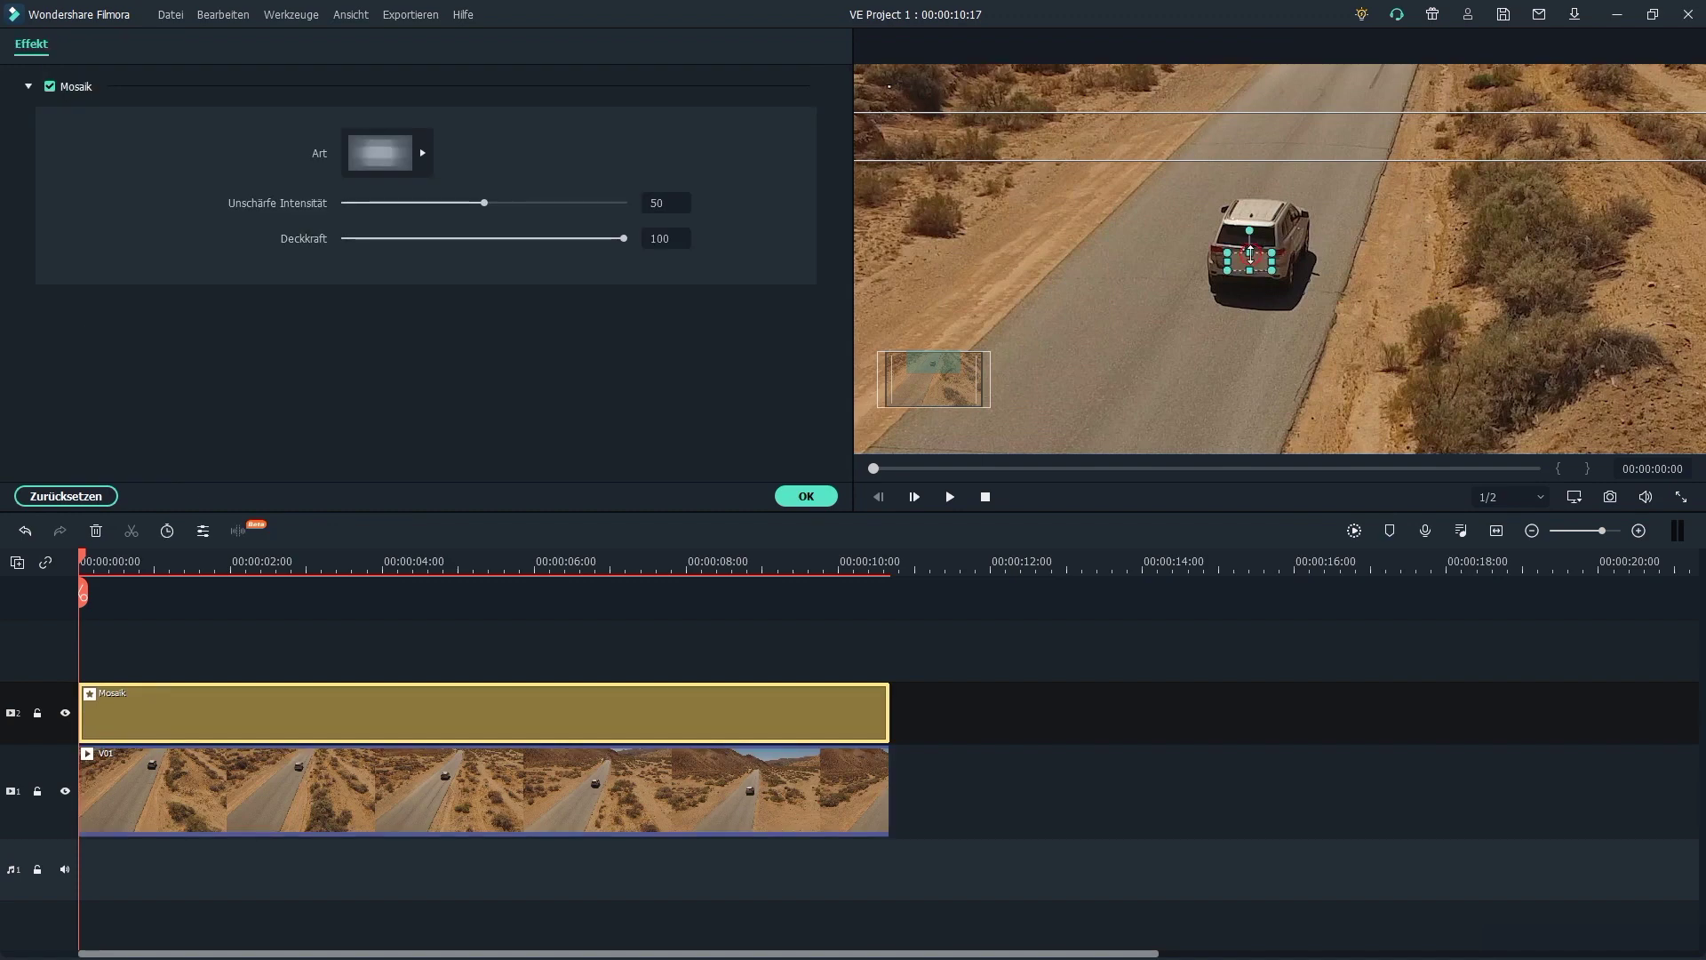
pyautogui.click(1270, 398)
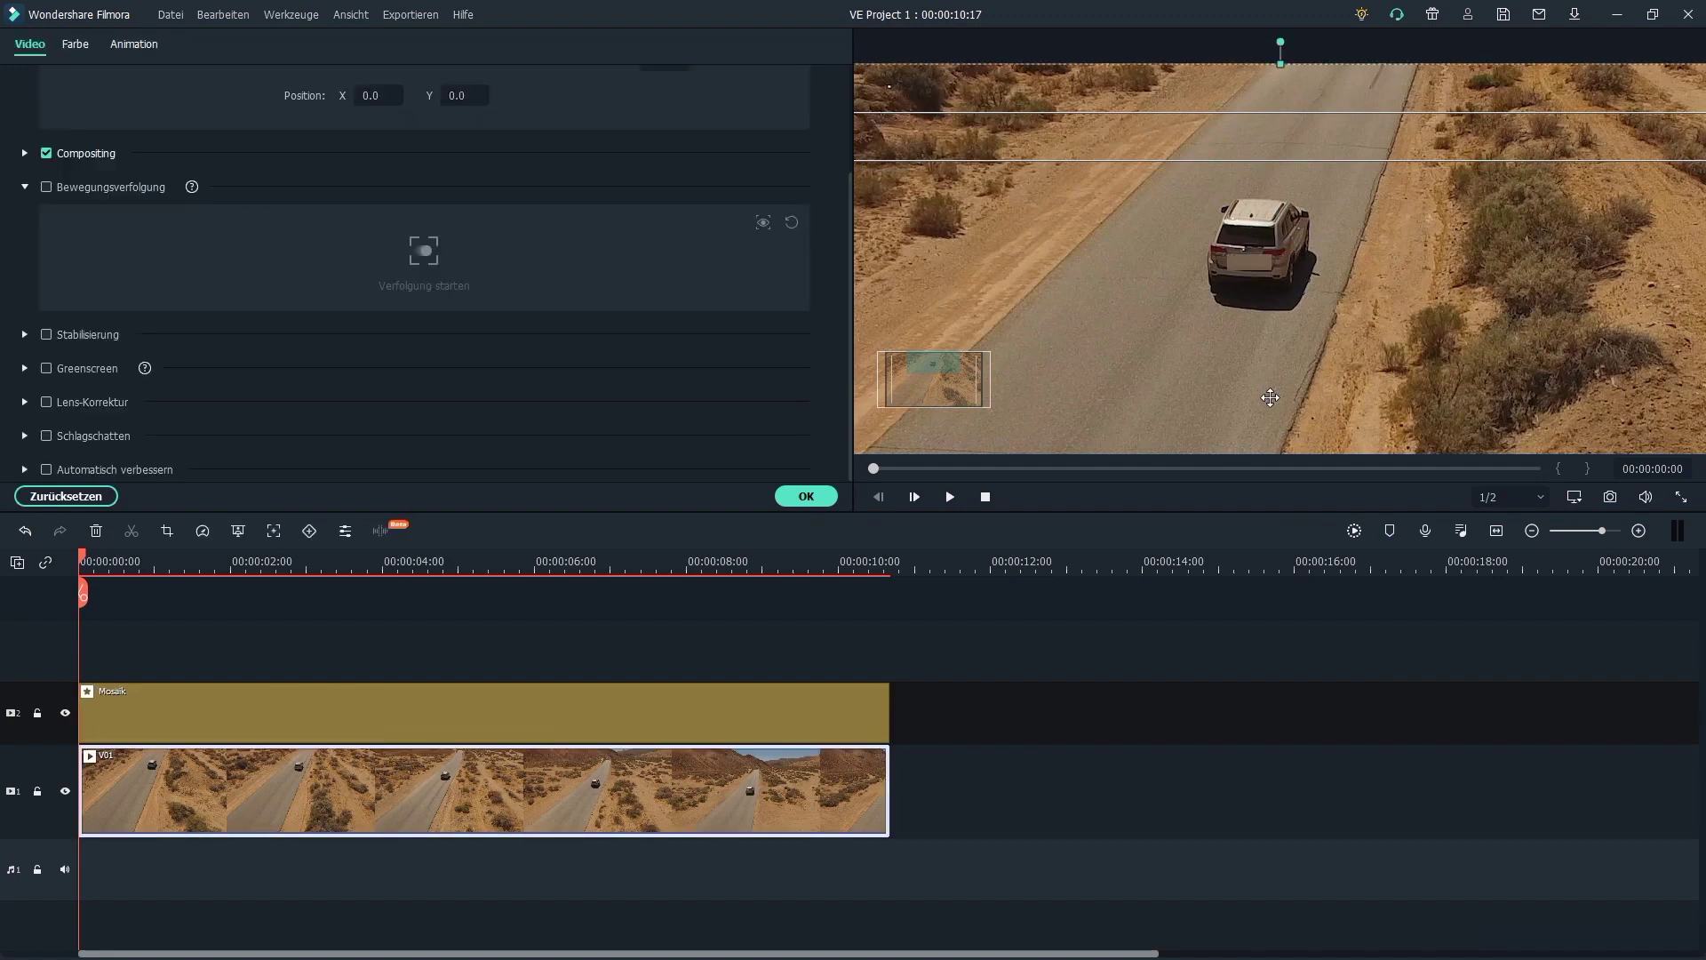
# Enable motion tracking (Bewegungsverfolgung) for clip V01 and hide the mosaic effect's track.
pyautogui.click(1573, 496)
pyautogui.moveTo(1532, 610)
pyautogui.click(1352, 615)
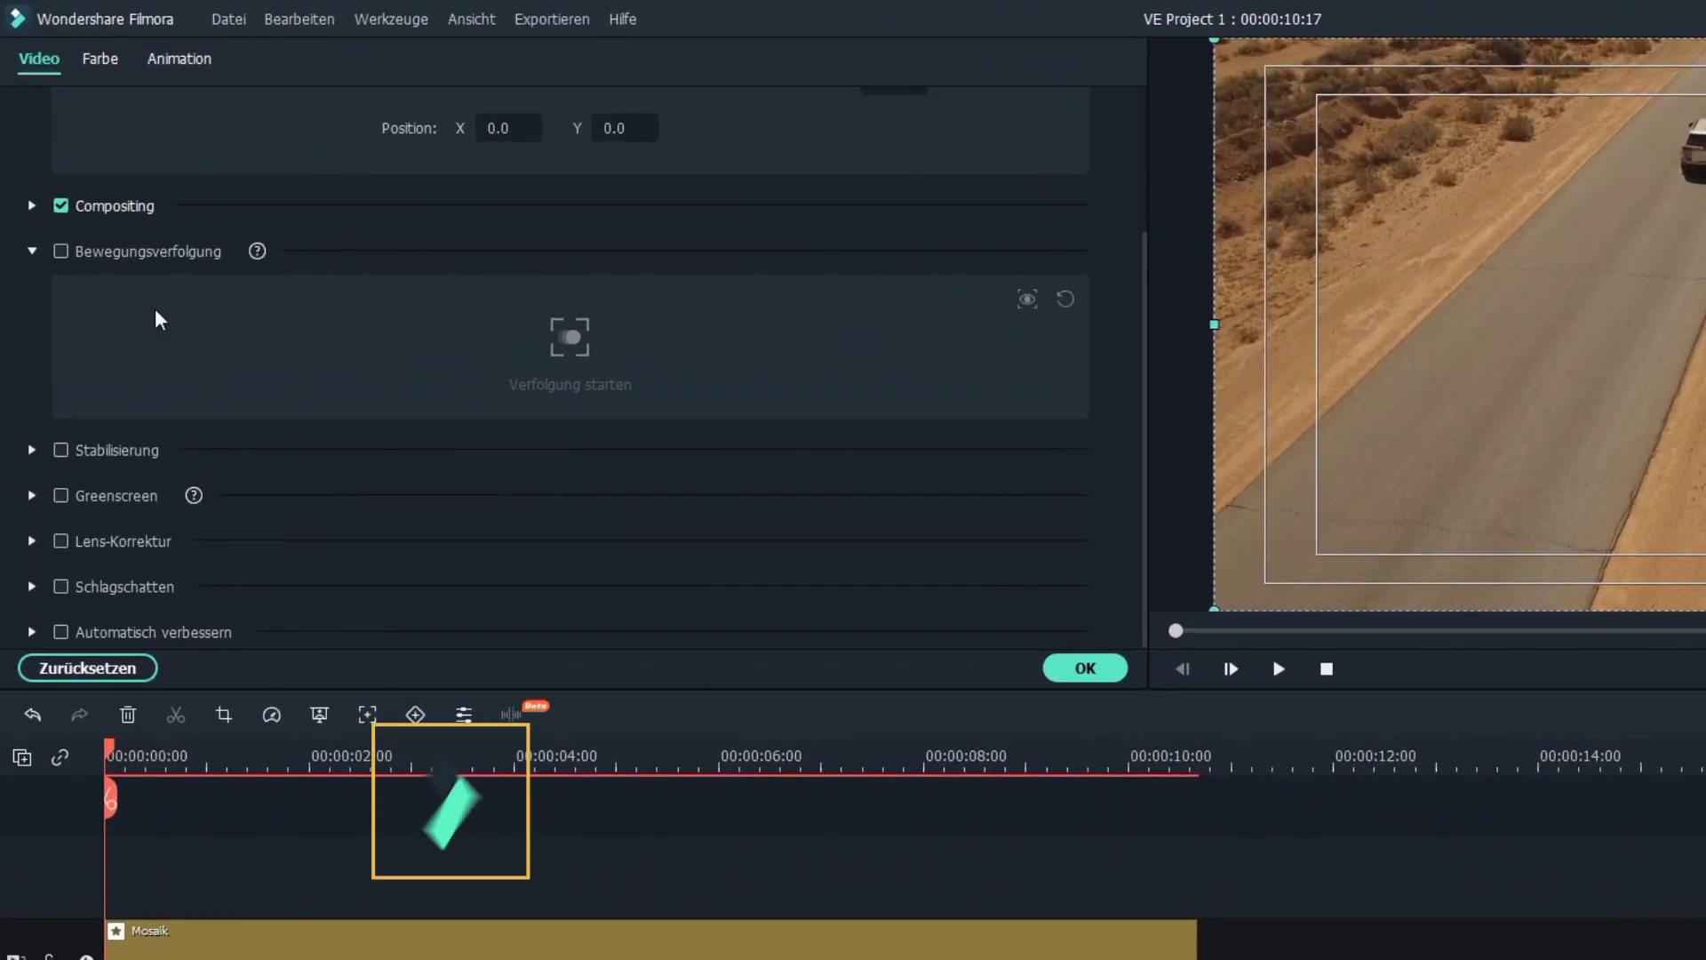
pyautogui.click(46, 187)
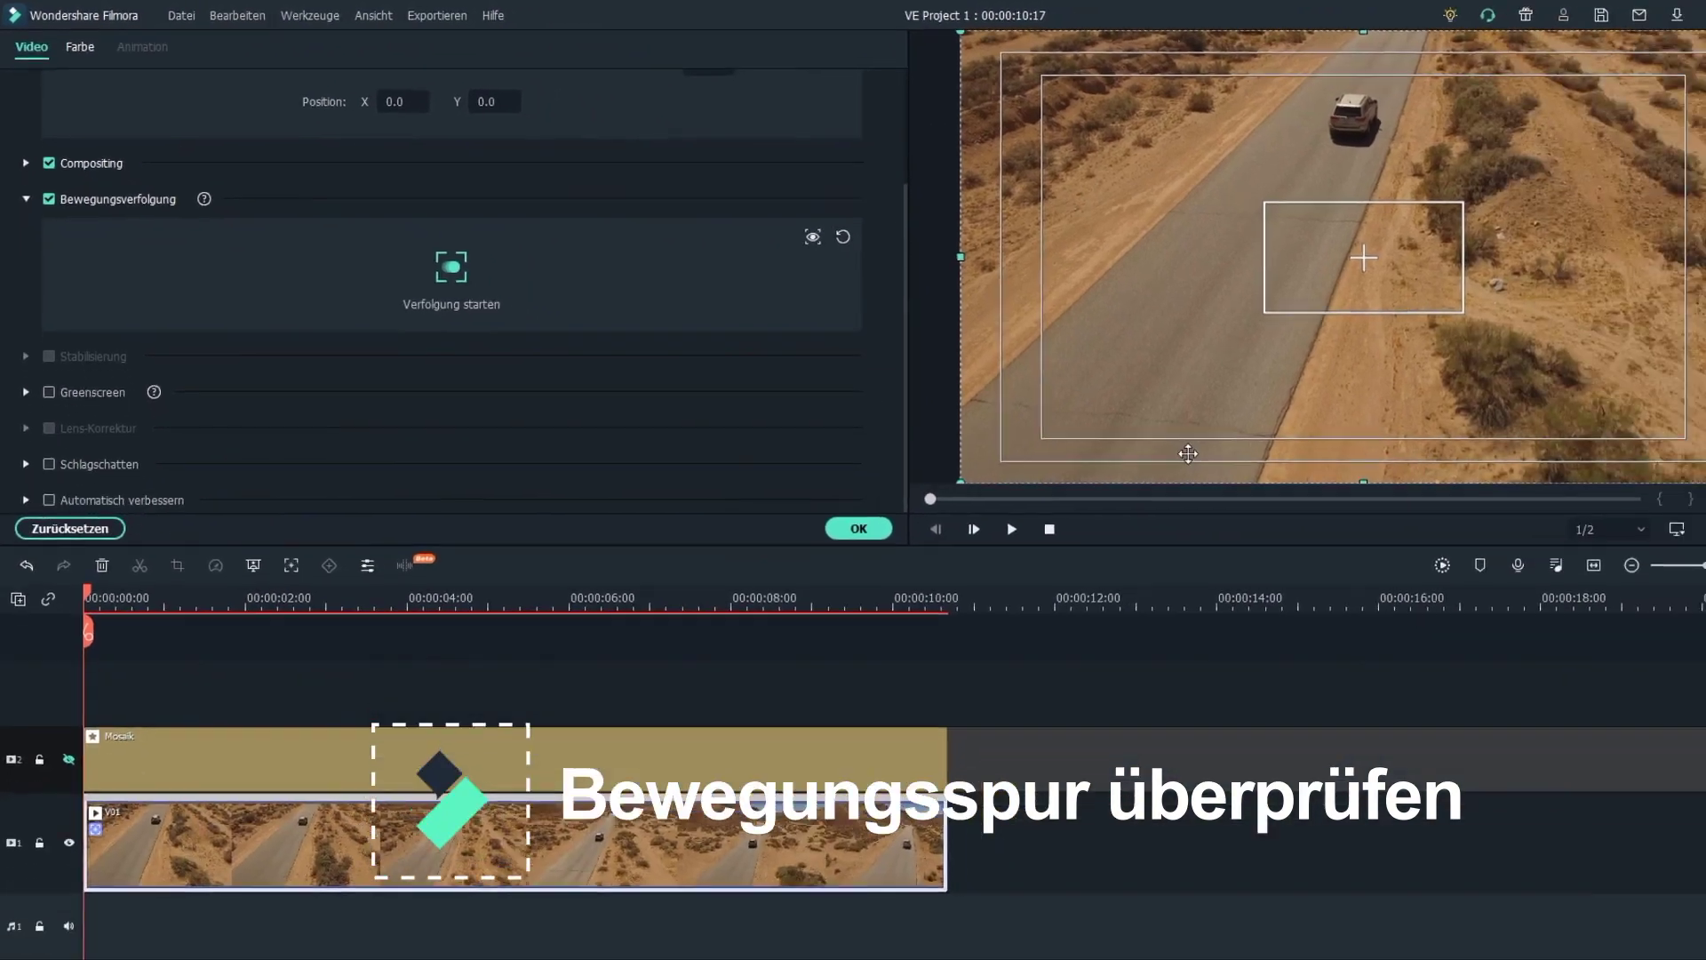
# Shrink the tracking box onto the SUV's licence plate and run the motion tracking analysis.
pyautogui.moveTo(1380, 285); pyautogui.dragTo(1361, 149)
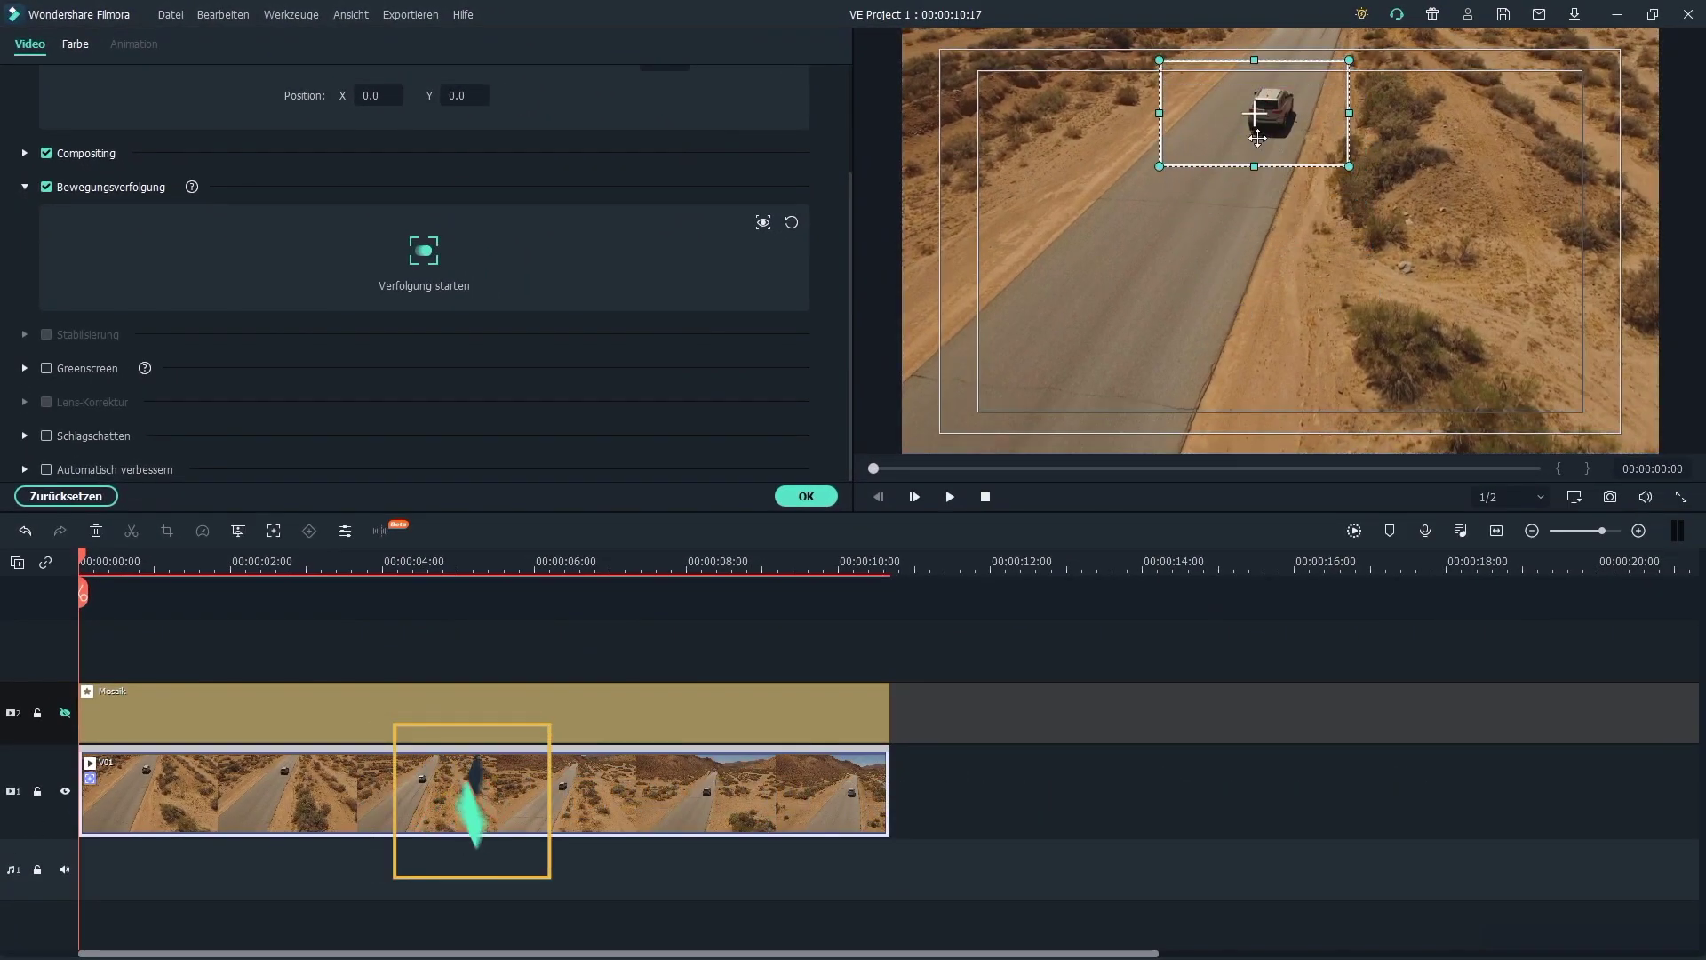
pyautogui.moveTo(1258, 138); pyautogui.dragTo(1268, 139)
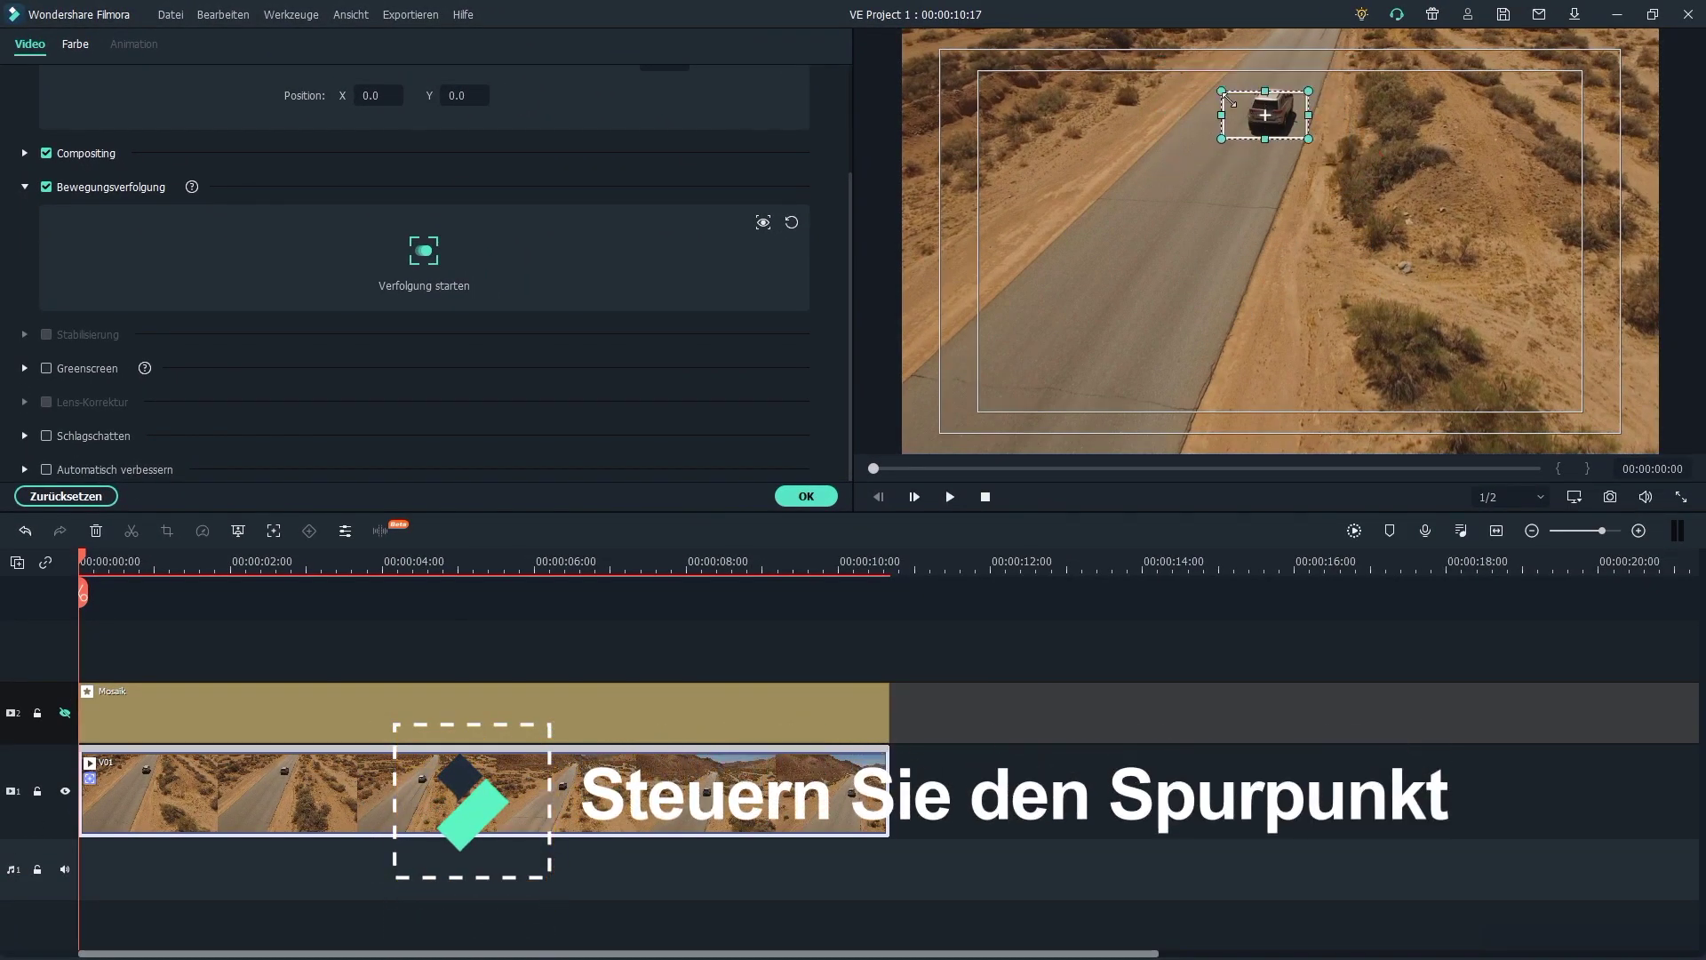
pyautogui.click(1574, 496)
pyautogui.moveTo(1533, 596)
pyautogui.click(1355, 713)
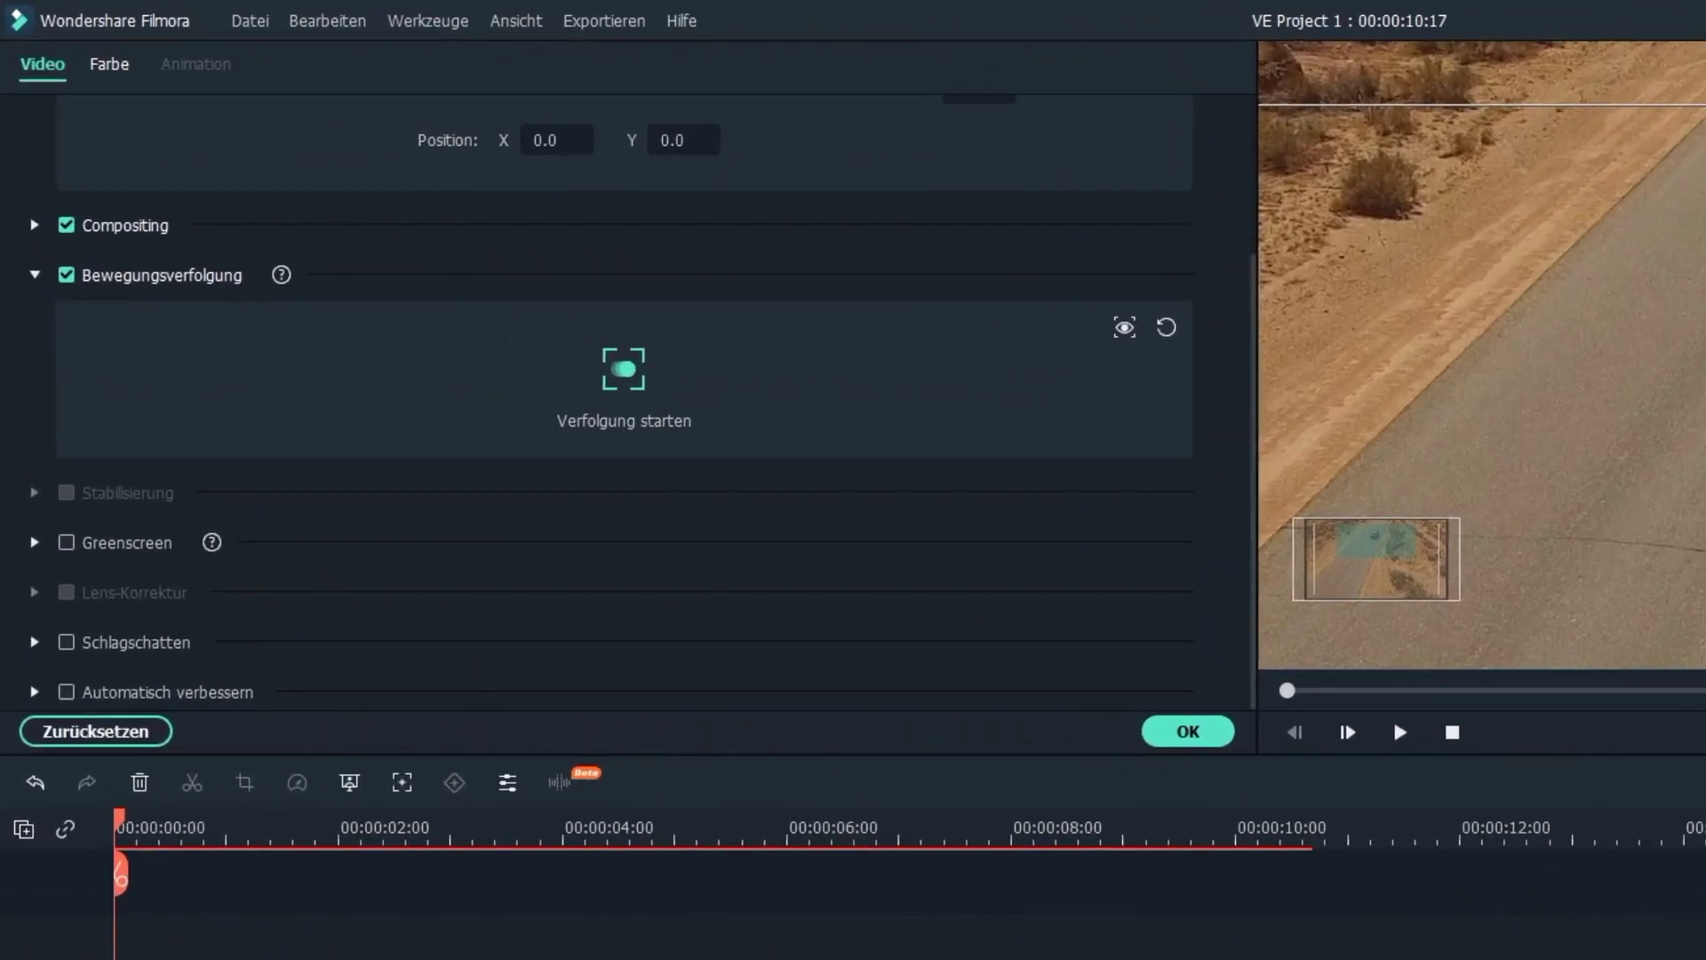
pyautogui.click(633, 374)
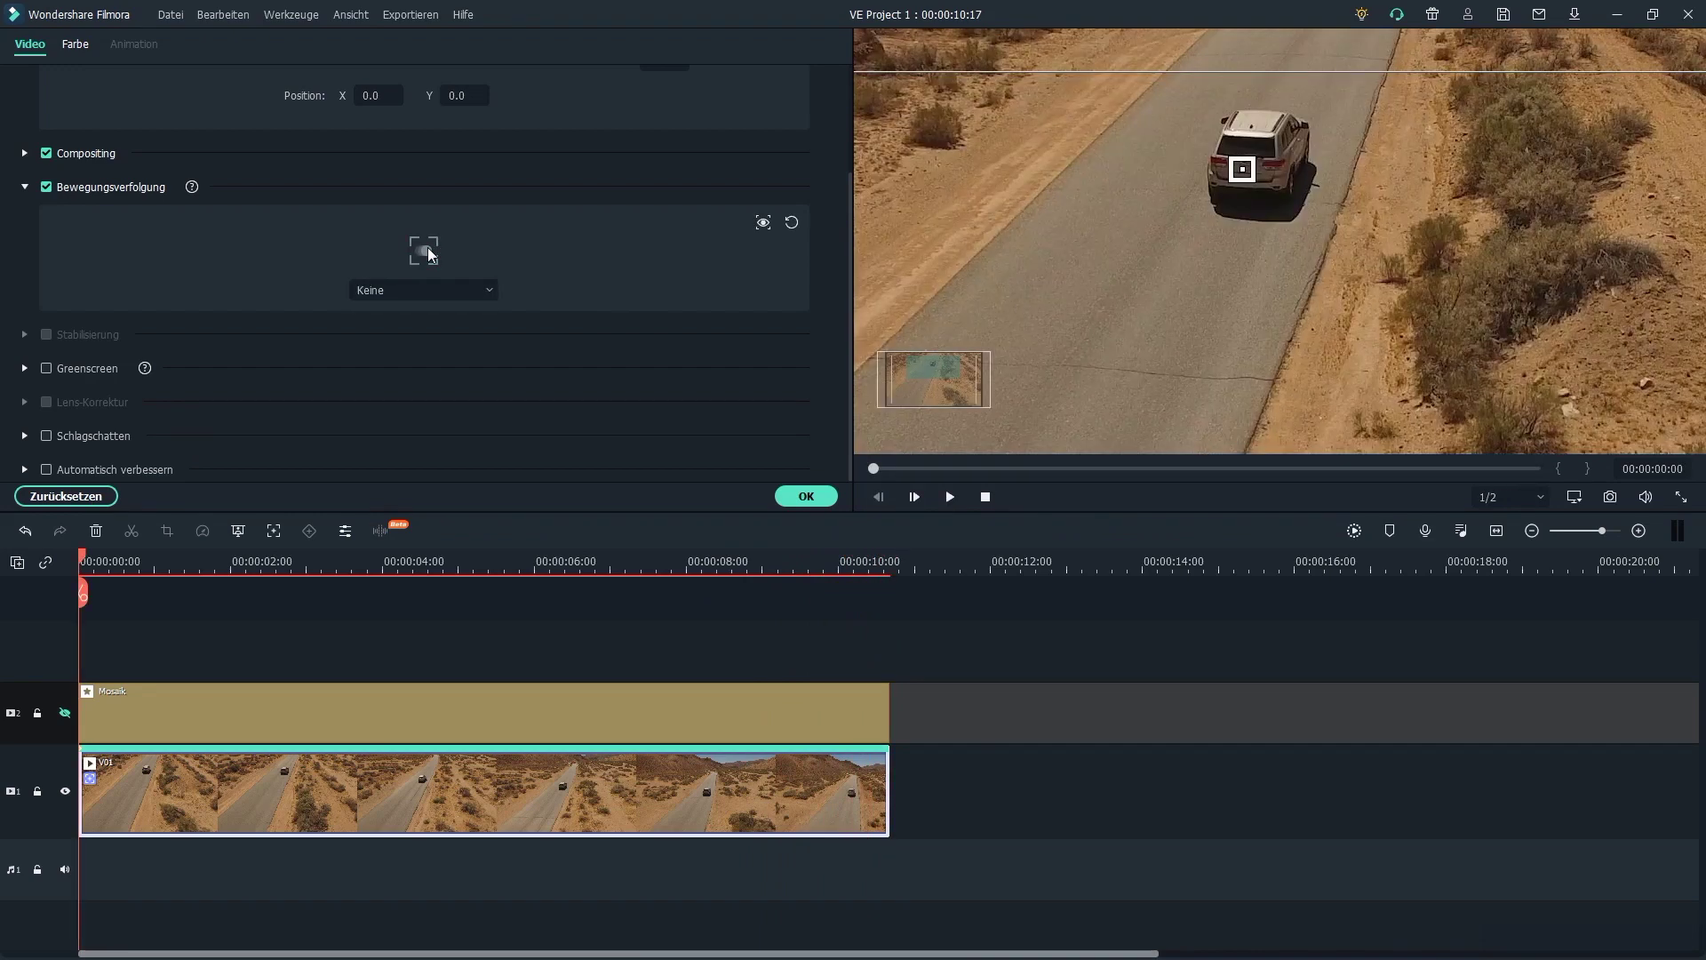
# Set Mosaik as the target linked to V01's motion tracking and play back the result.
pyautogui.click(1575, 496)
pyautogui.moveTo(1543, 605)
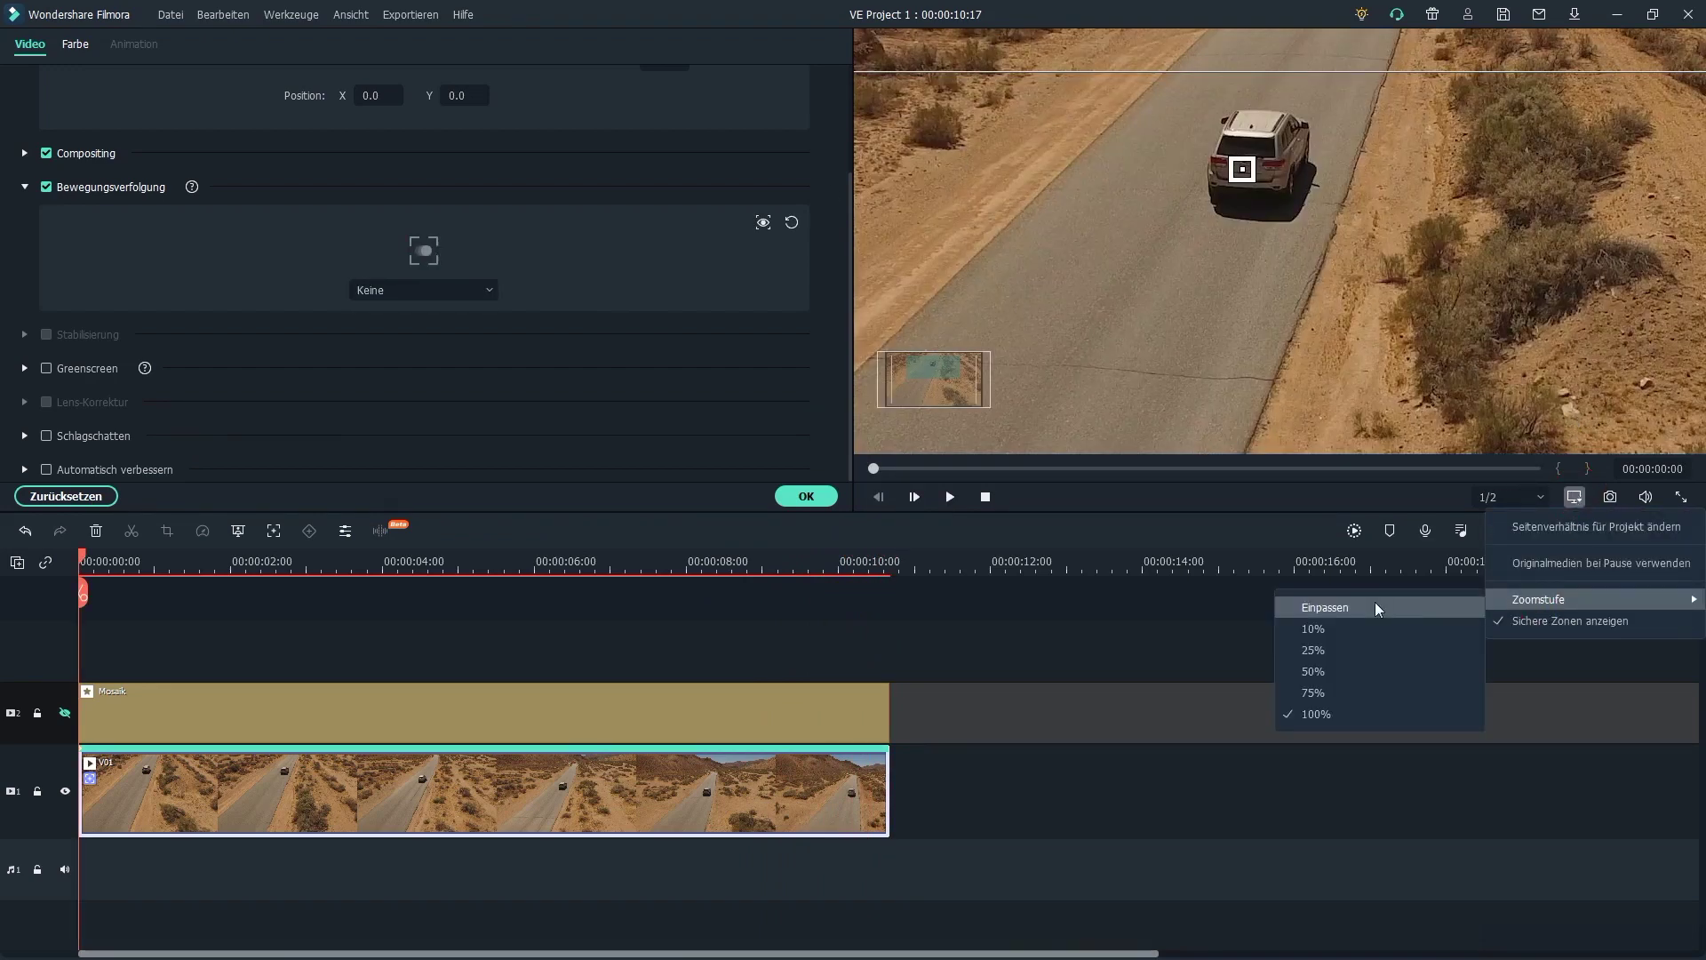
pyautogui.click(1355, 602)
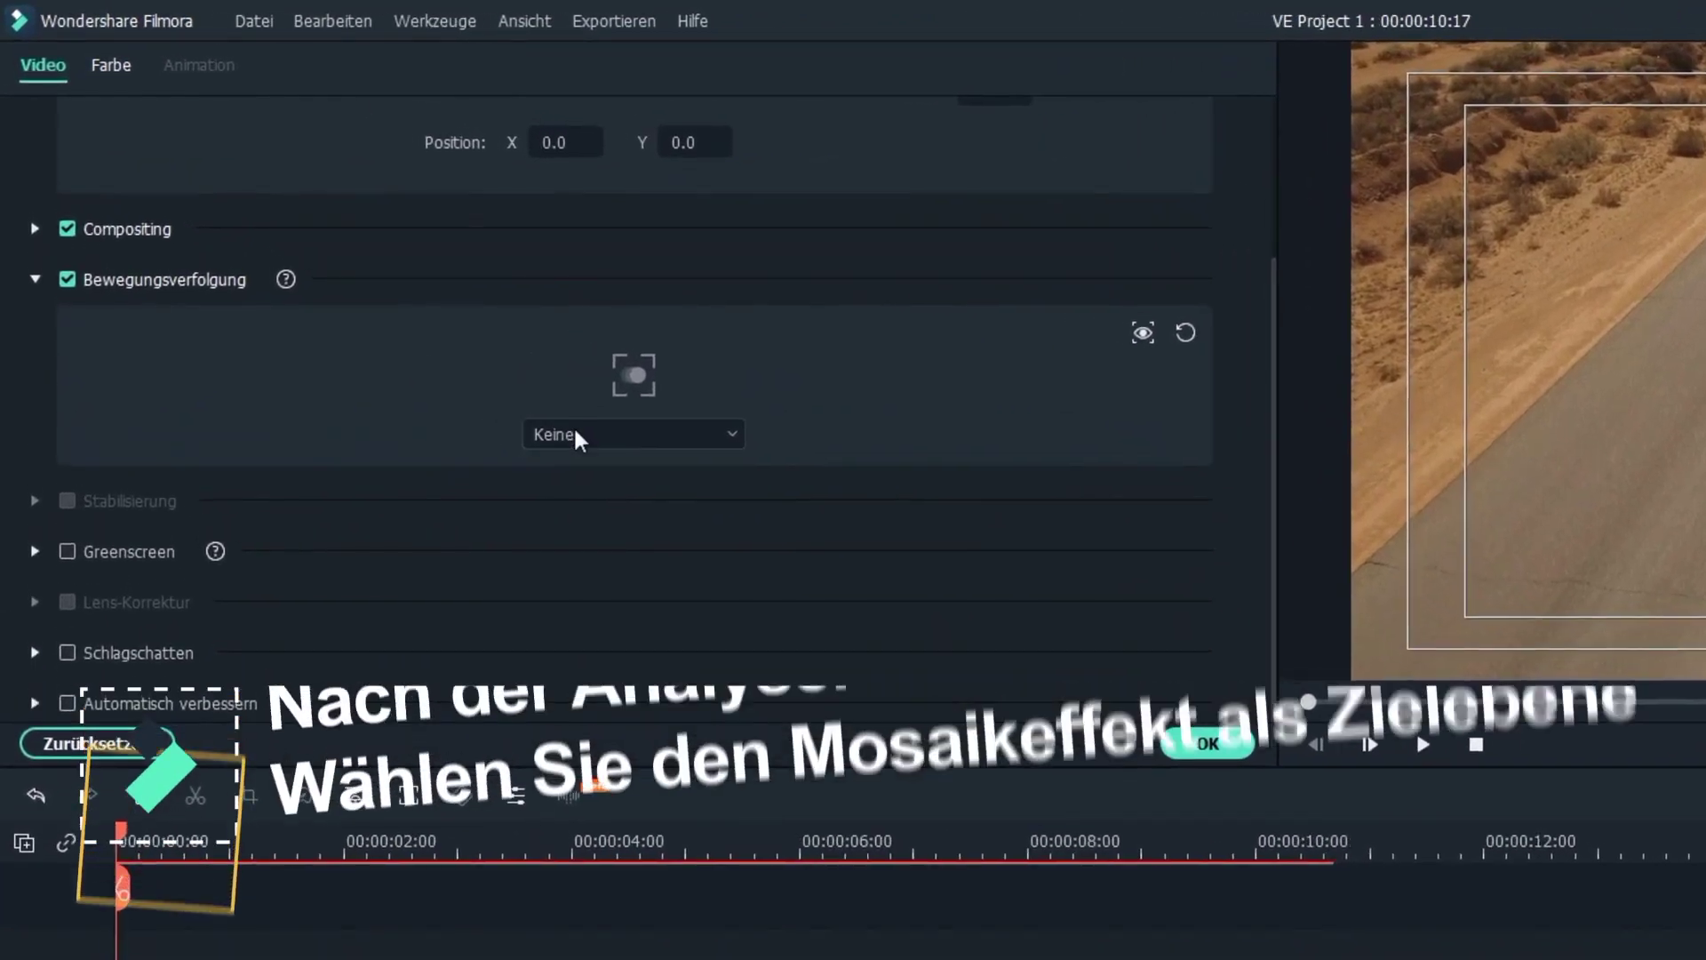
pyautogui.click(579, 438)
pyautogui.click(571, 529)
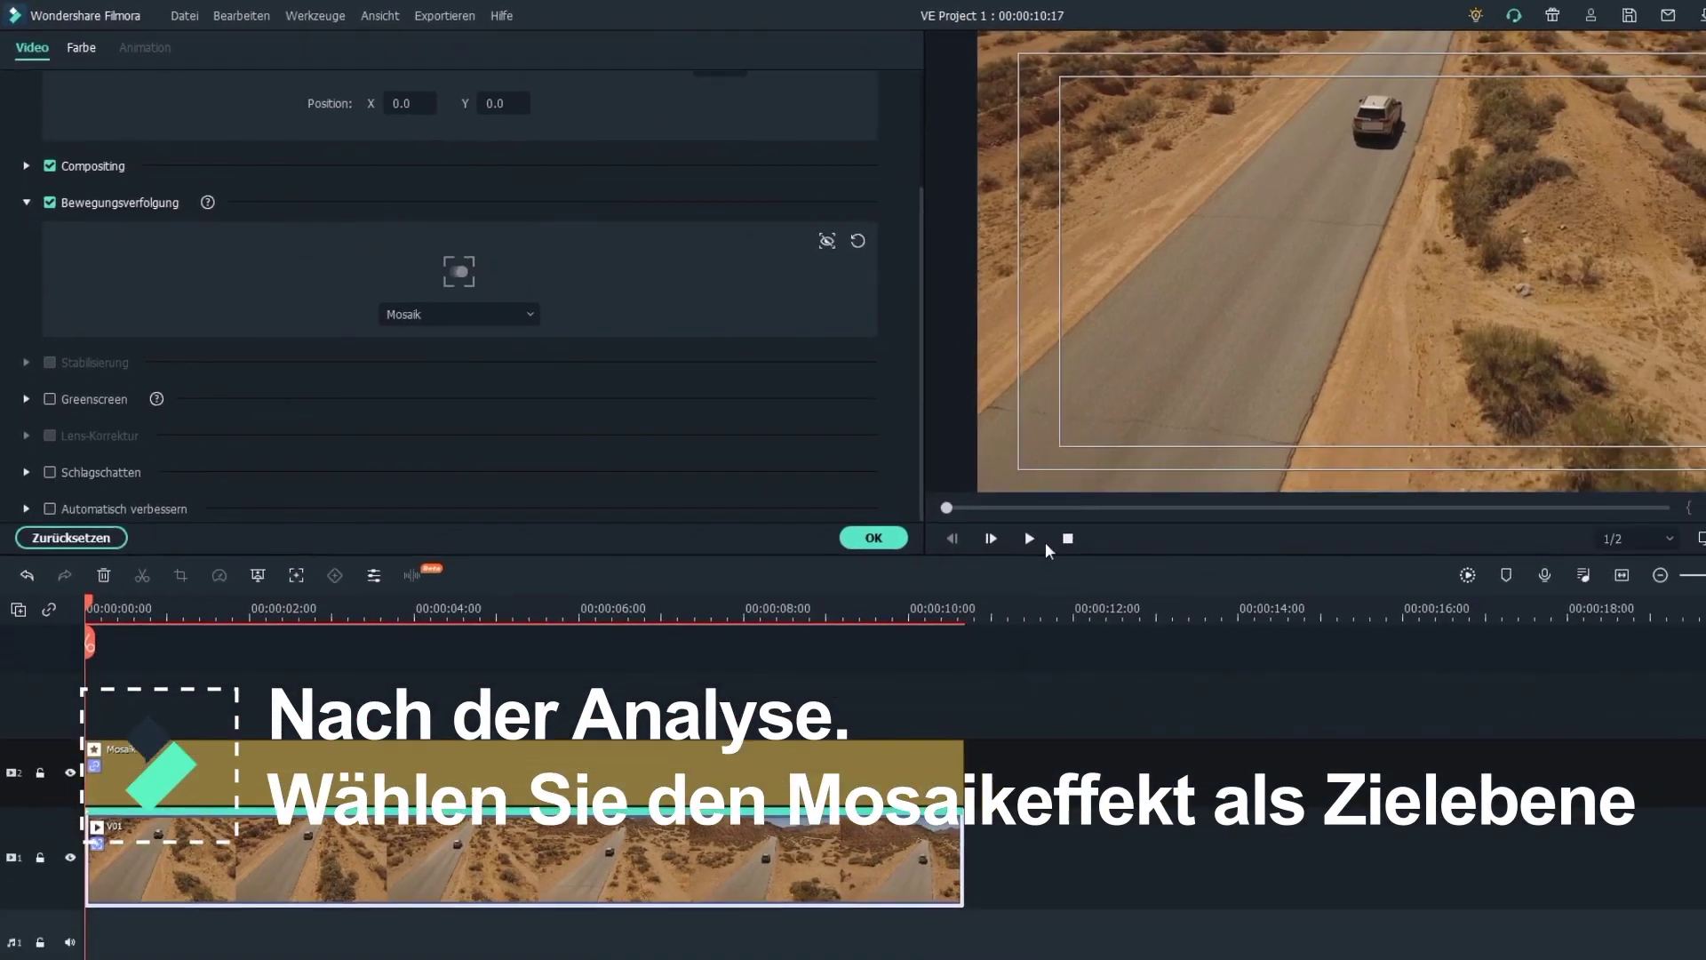
pyautogui.click(1268, 665)
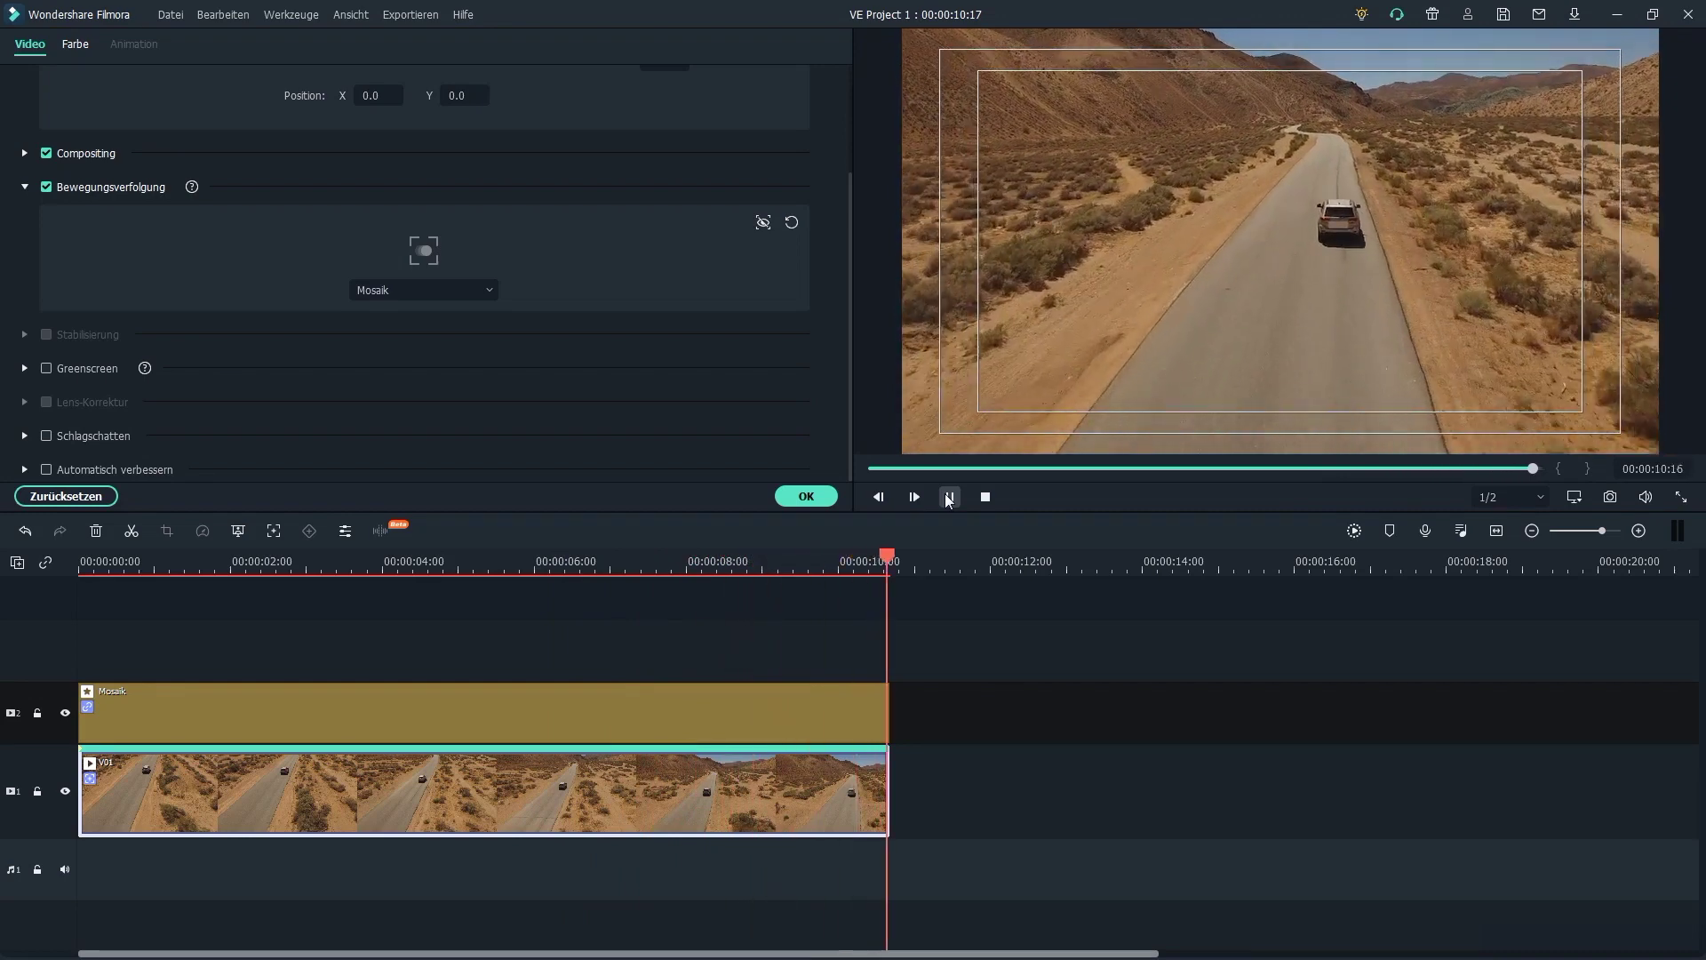
# Reposition V01's tracking box over the SUV's licence plate at 00:00:08:03 with the Mosaik track hidden, then rerun the motion tracking.
pyautogui.click(695, 564)
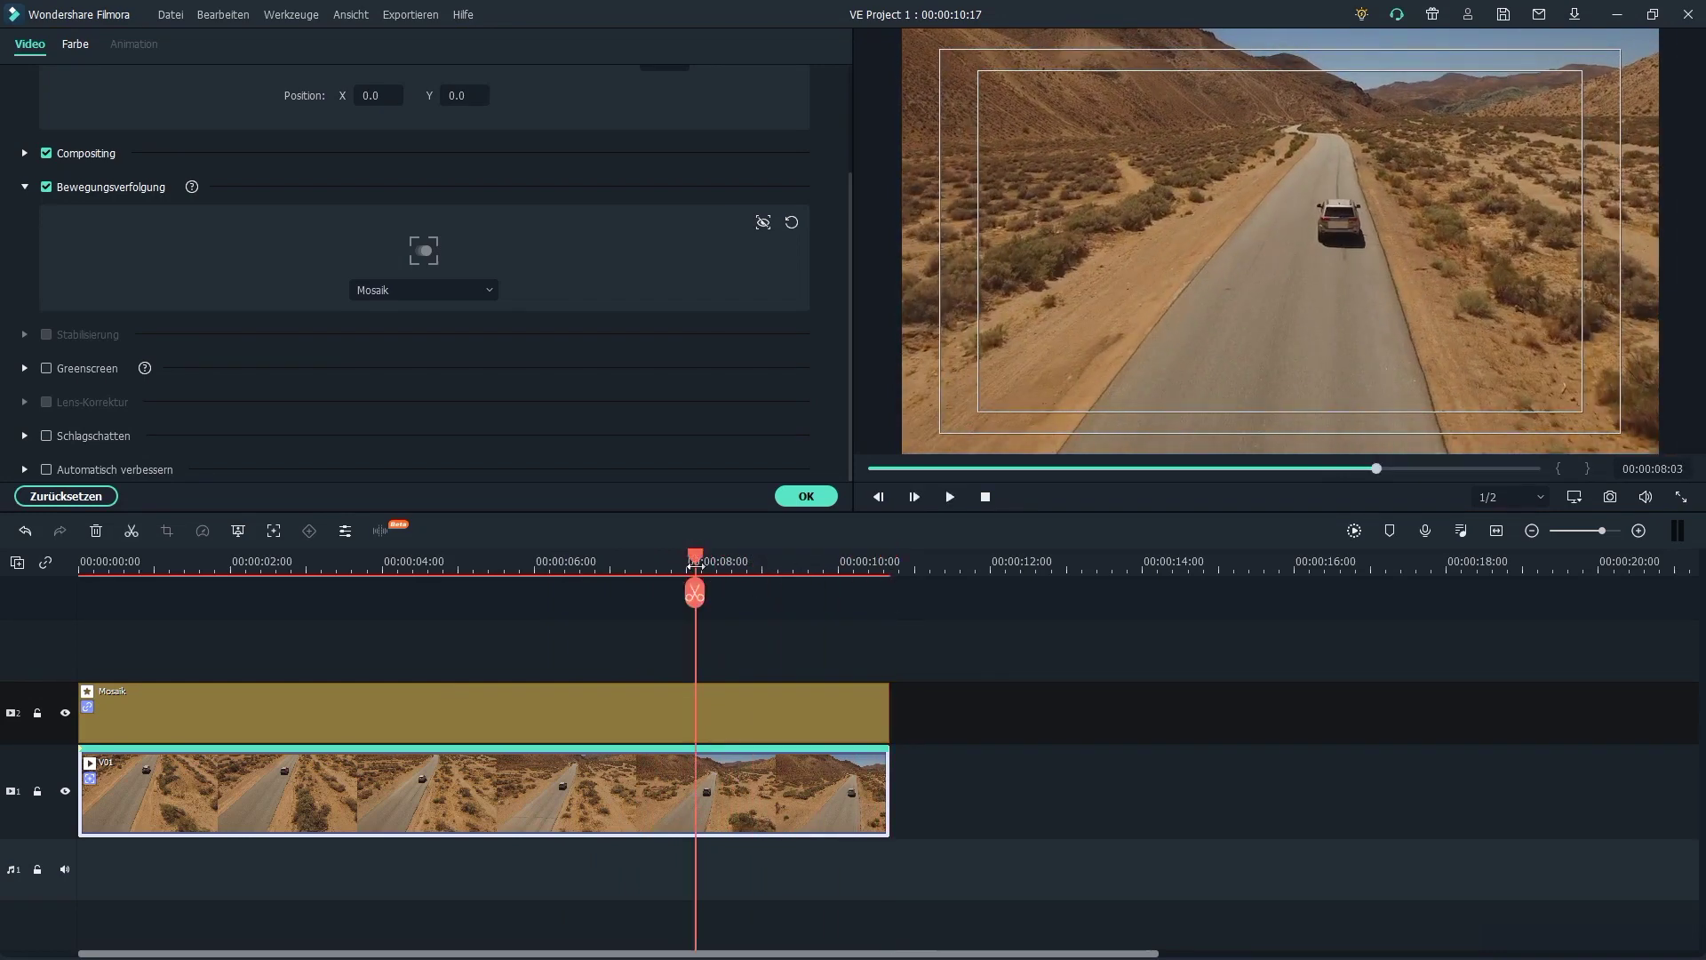
pyautogui.click(66, 713)
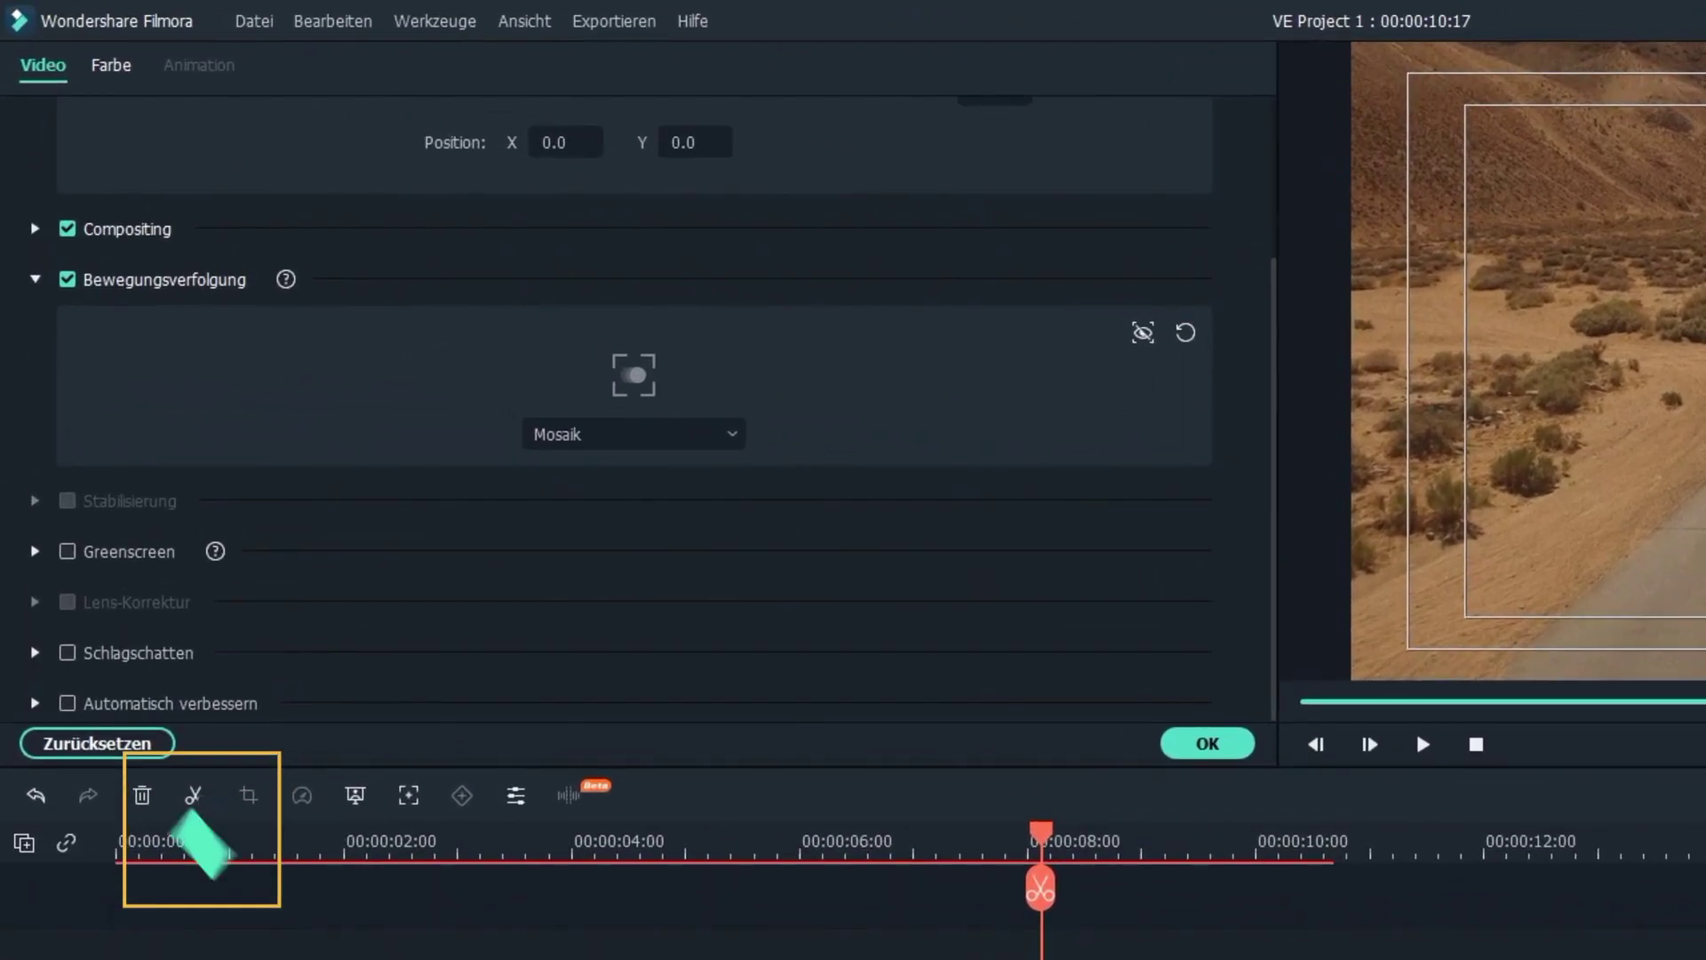
pyautogui.click(1143, 332)
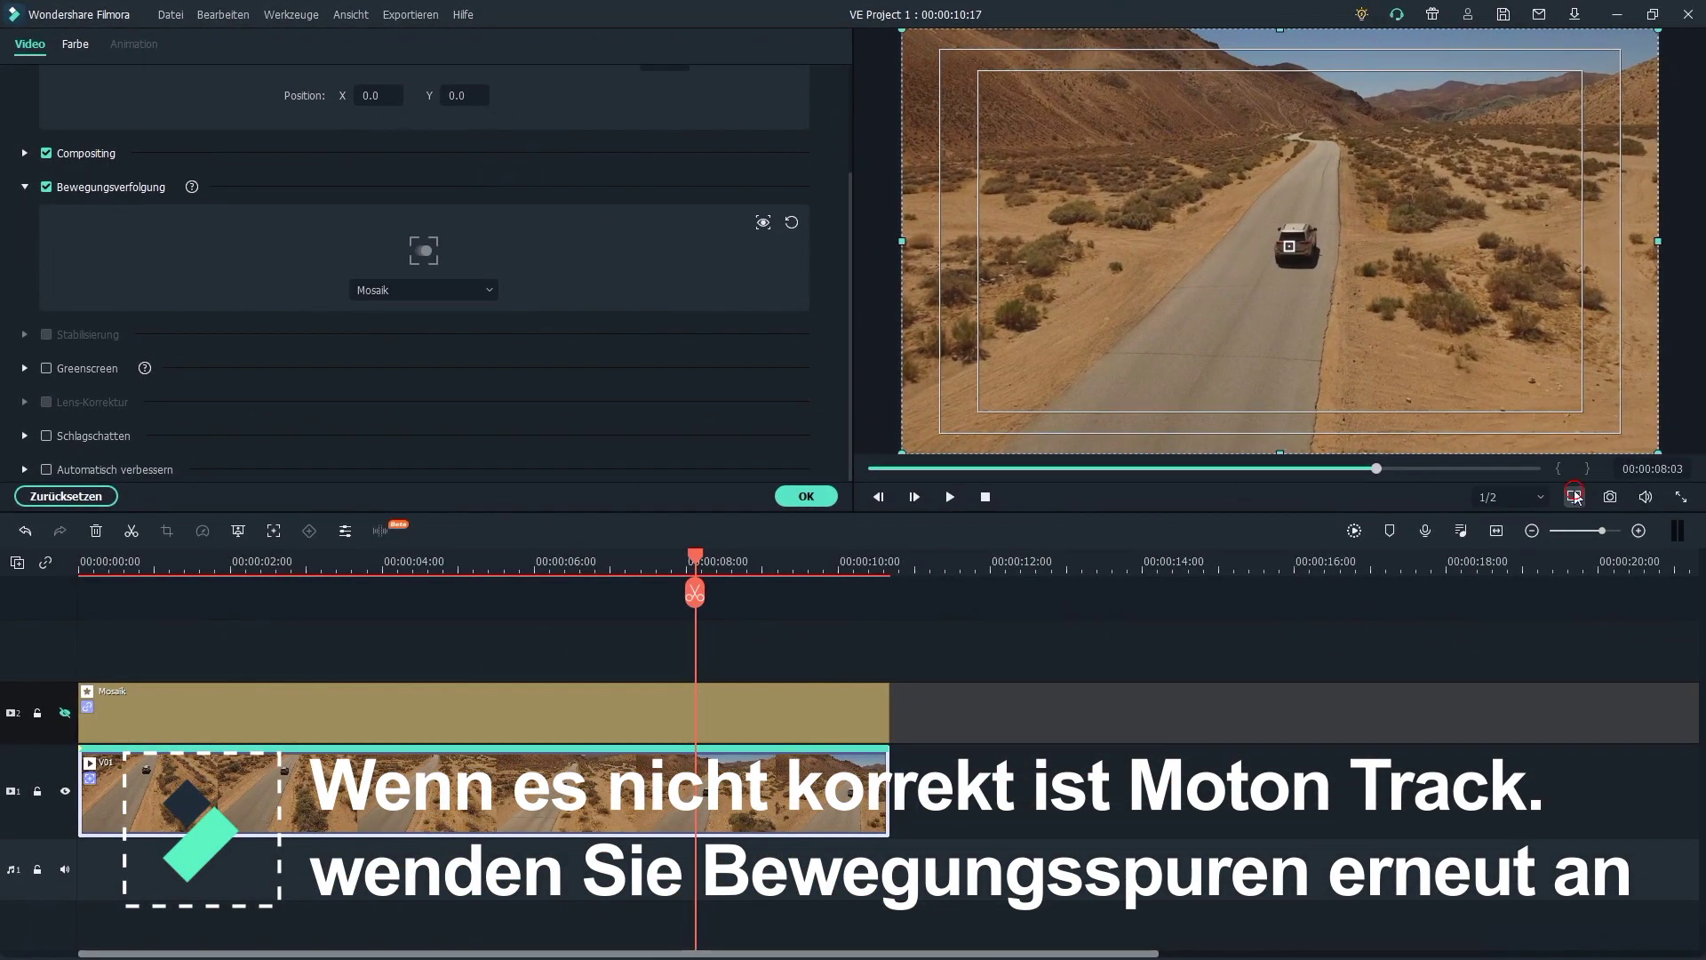
pyautogui.click(1703, 539)
pyautogui.click(1359, 692)
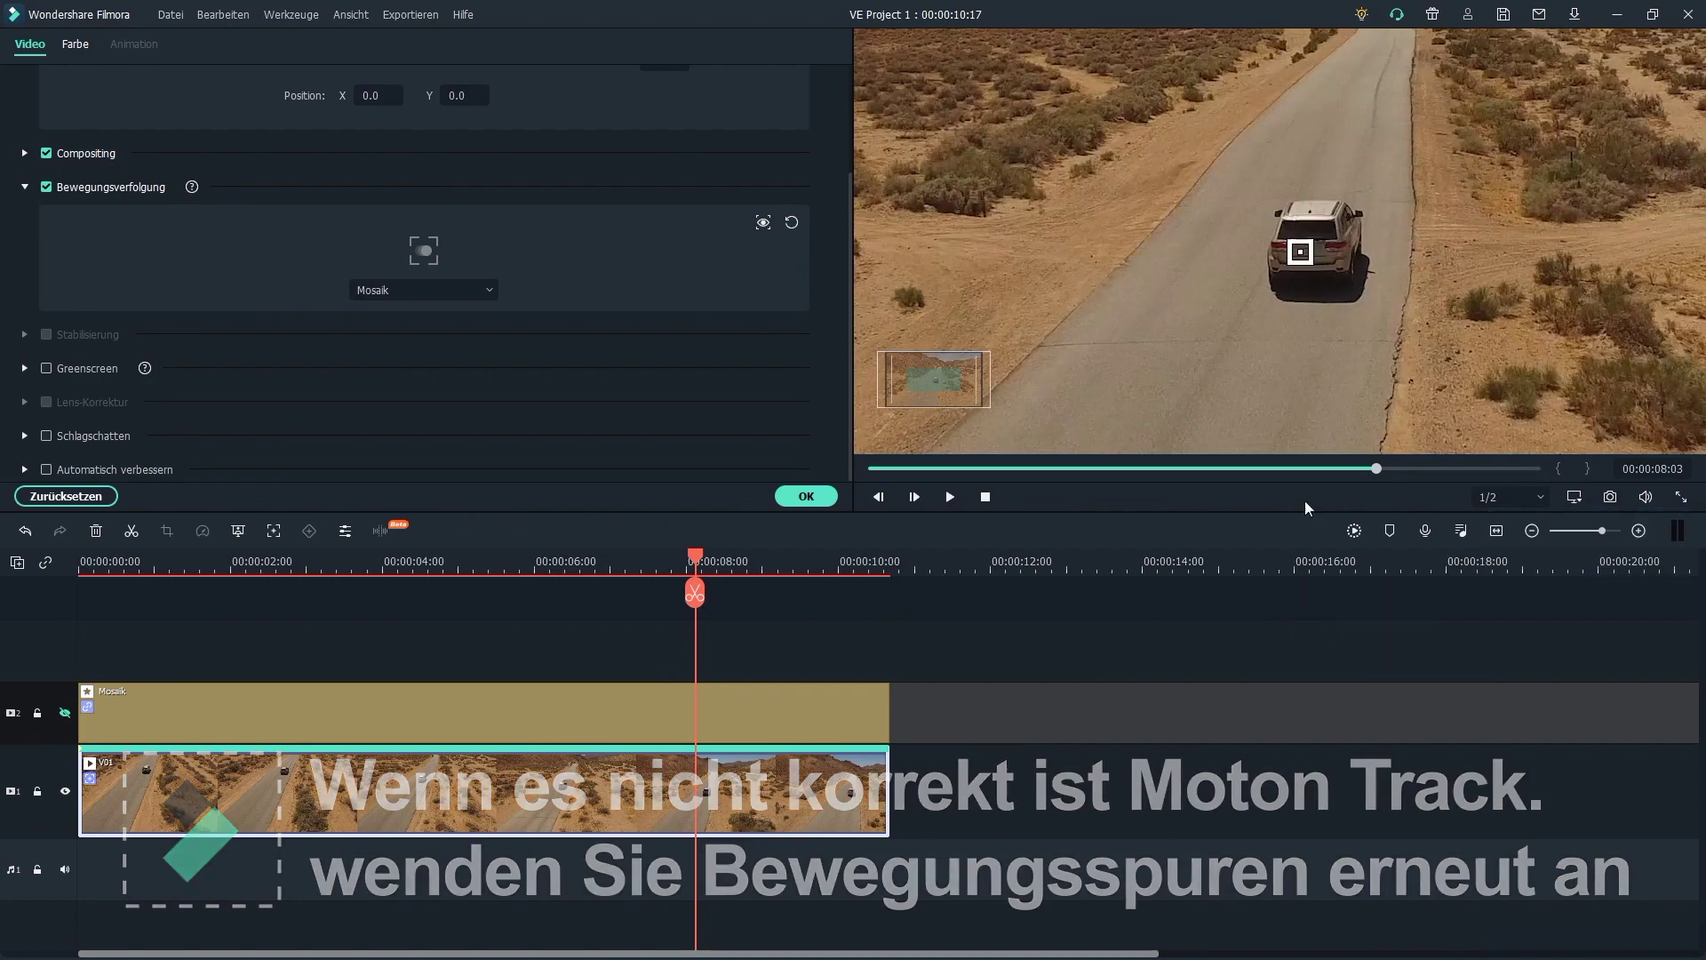
pyautogui.scroll(-3, 1311, 294)
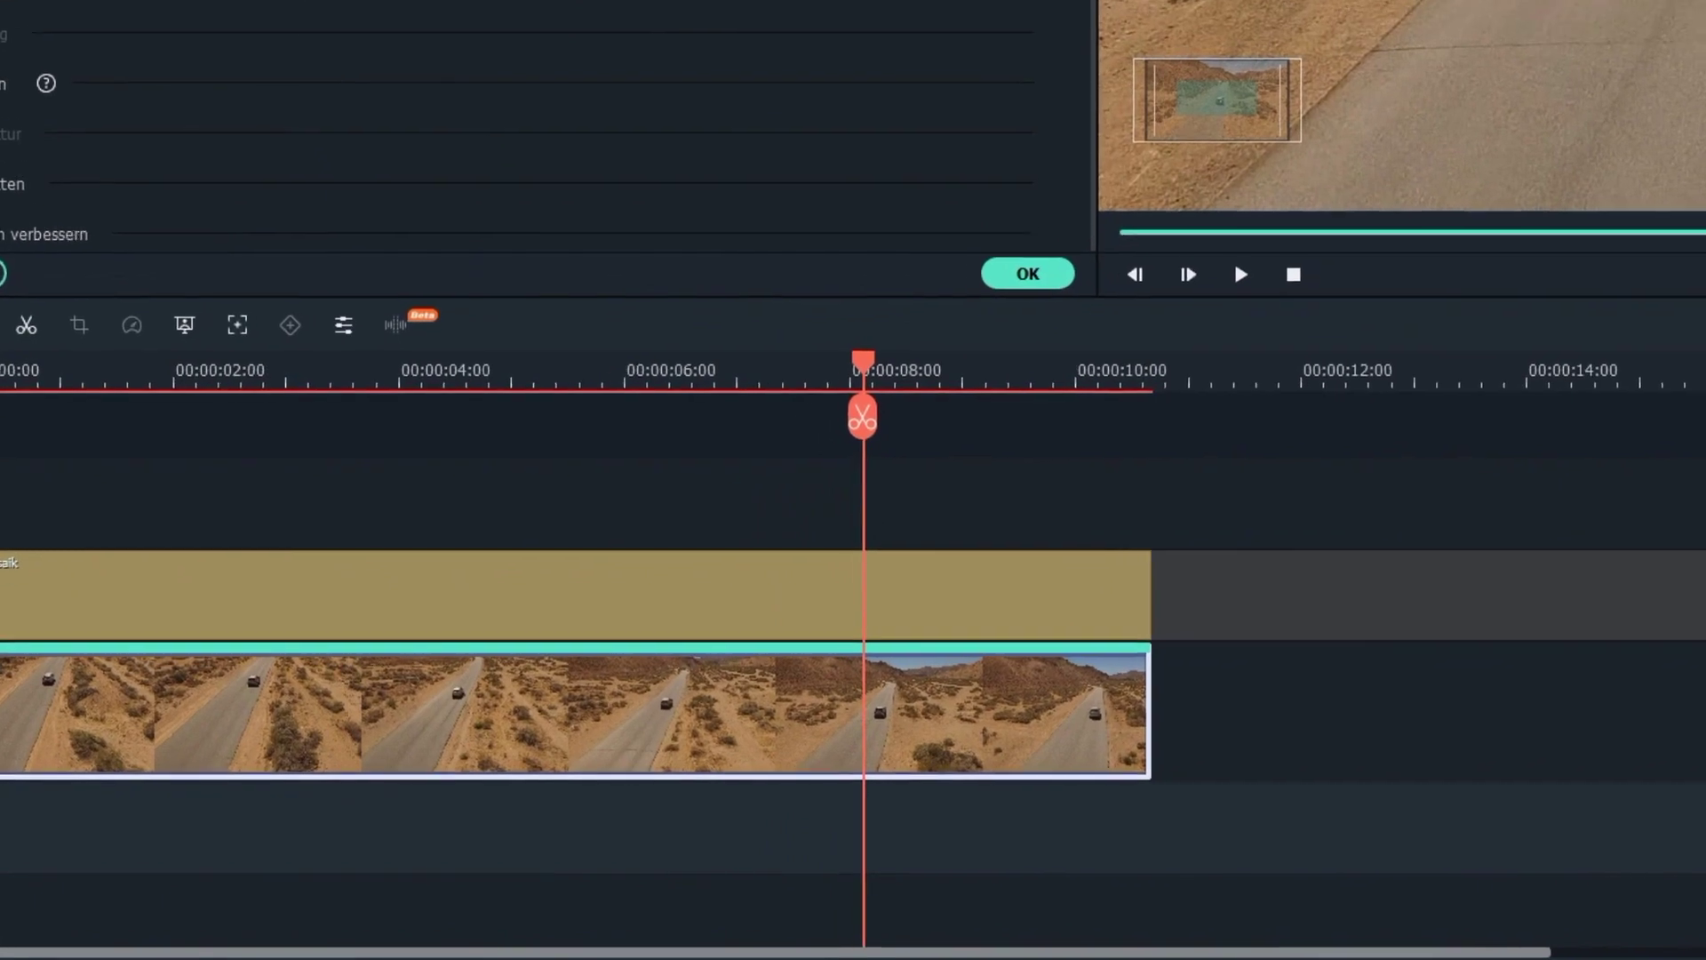
pyautogui.click(694, 751)
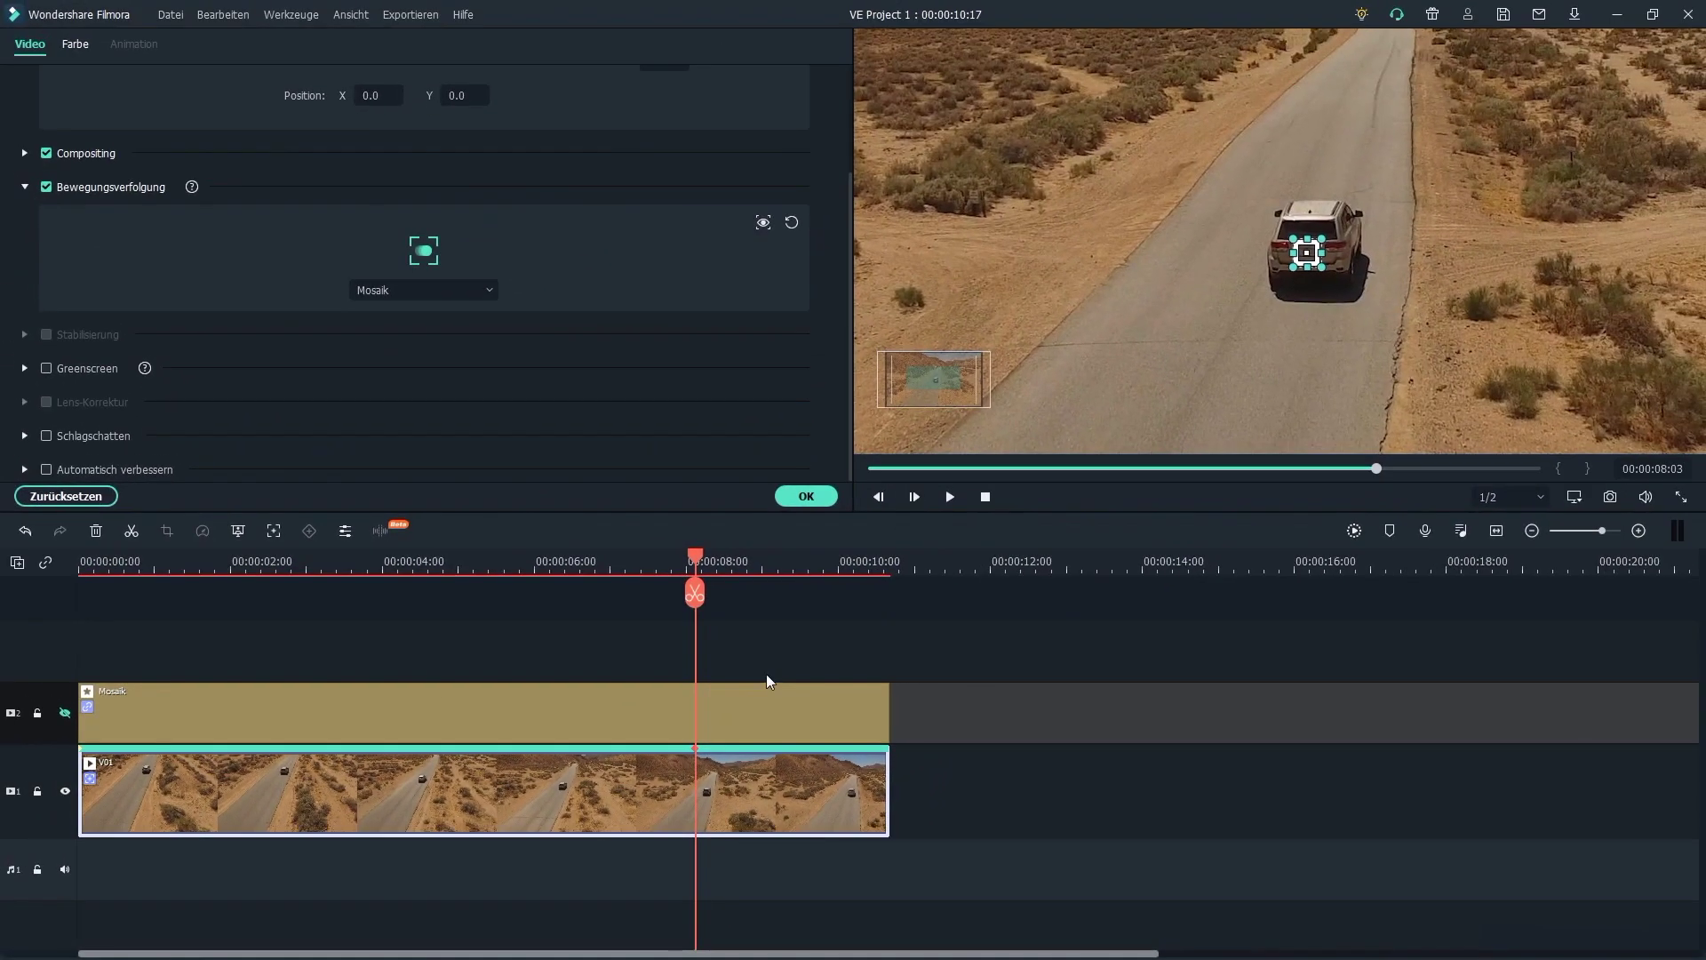
pyautogui.click(425, 252)
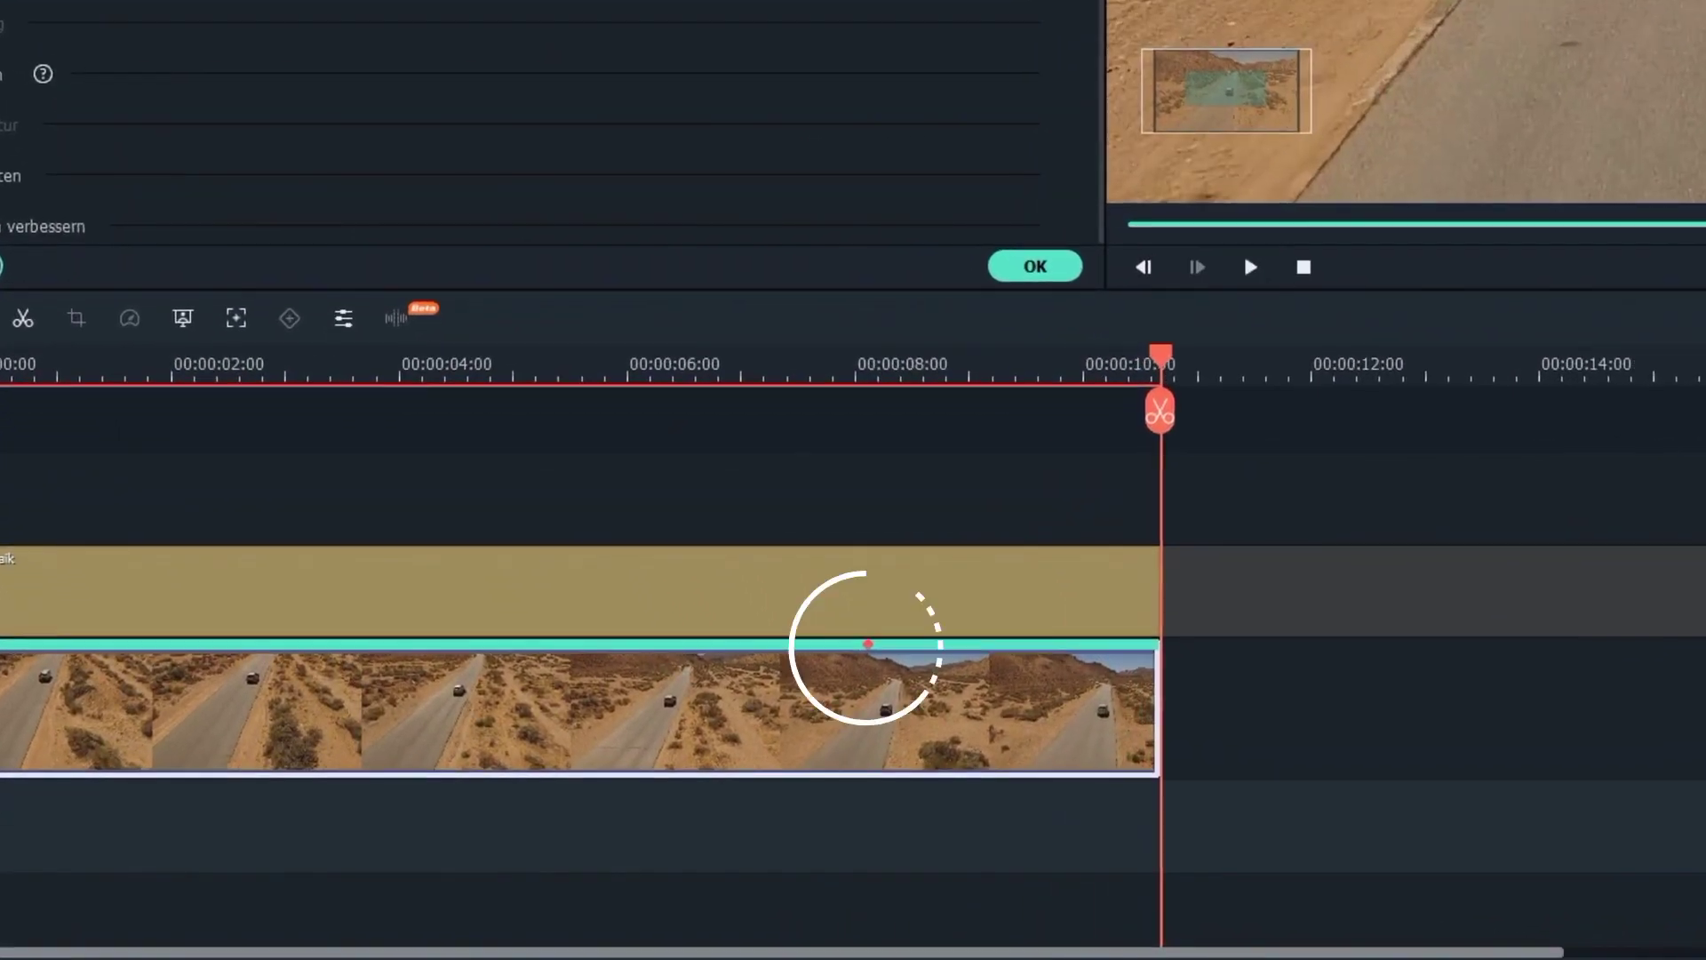
# Show the Mosaik track again, fit the preview to the whole frame and play back V01 with the corrected tracking.
pyautogui.click(868, 643)
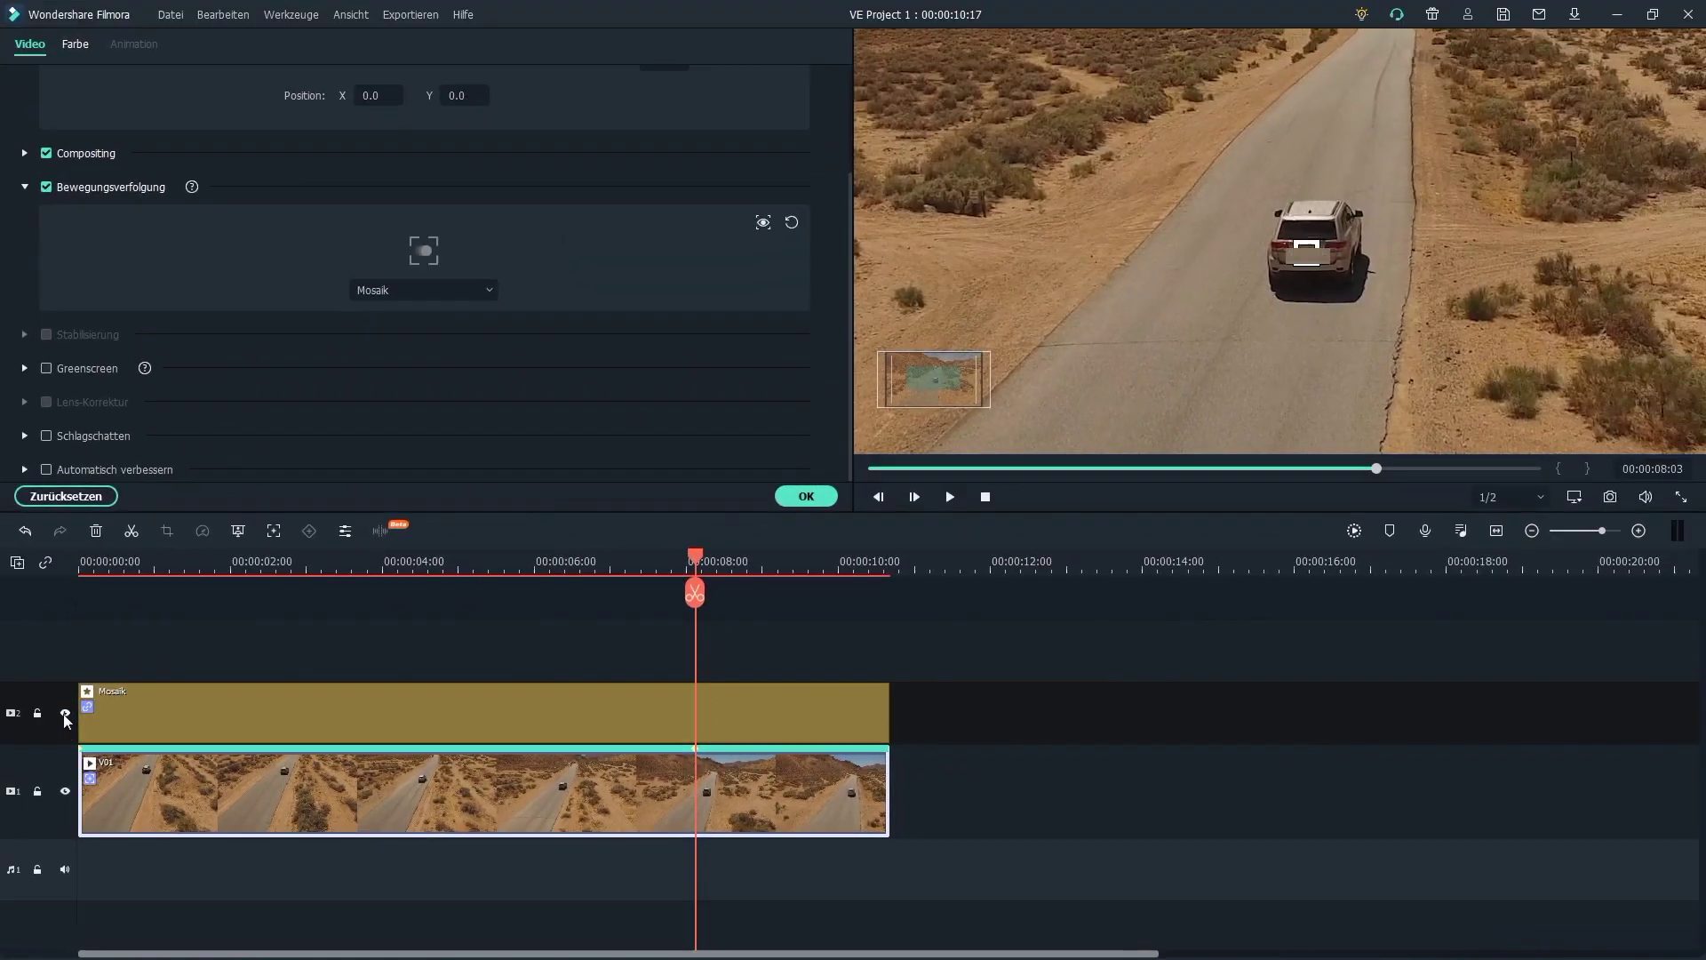
pyautogui.click(981, 499)
pyautogui.click(1574, 498)
pyautogui.moveTo(1566, 599)
pyautogui.click(1428, 598)
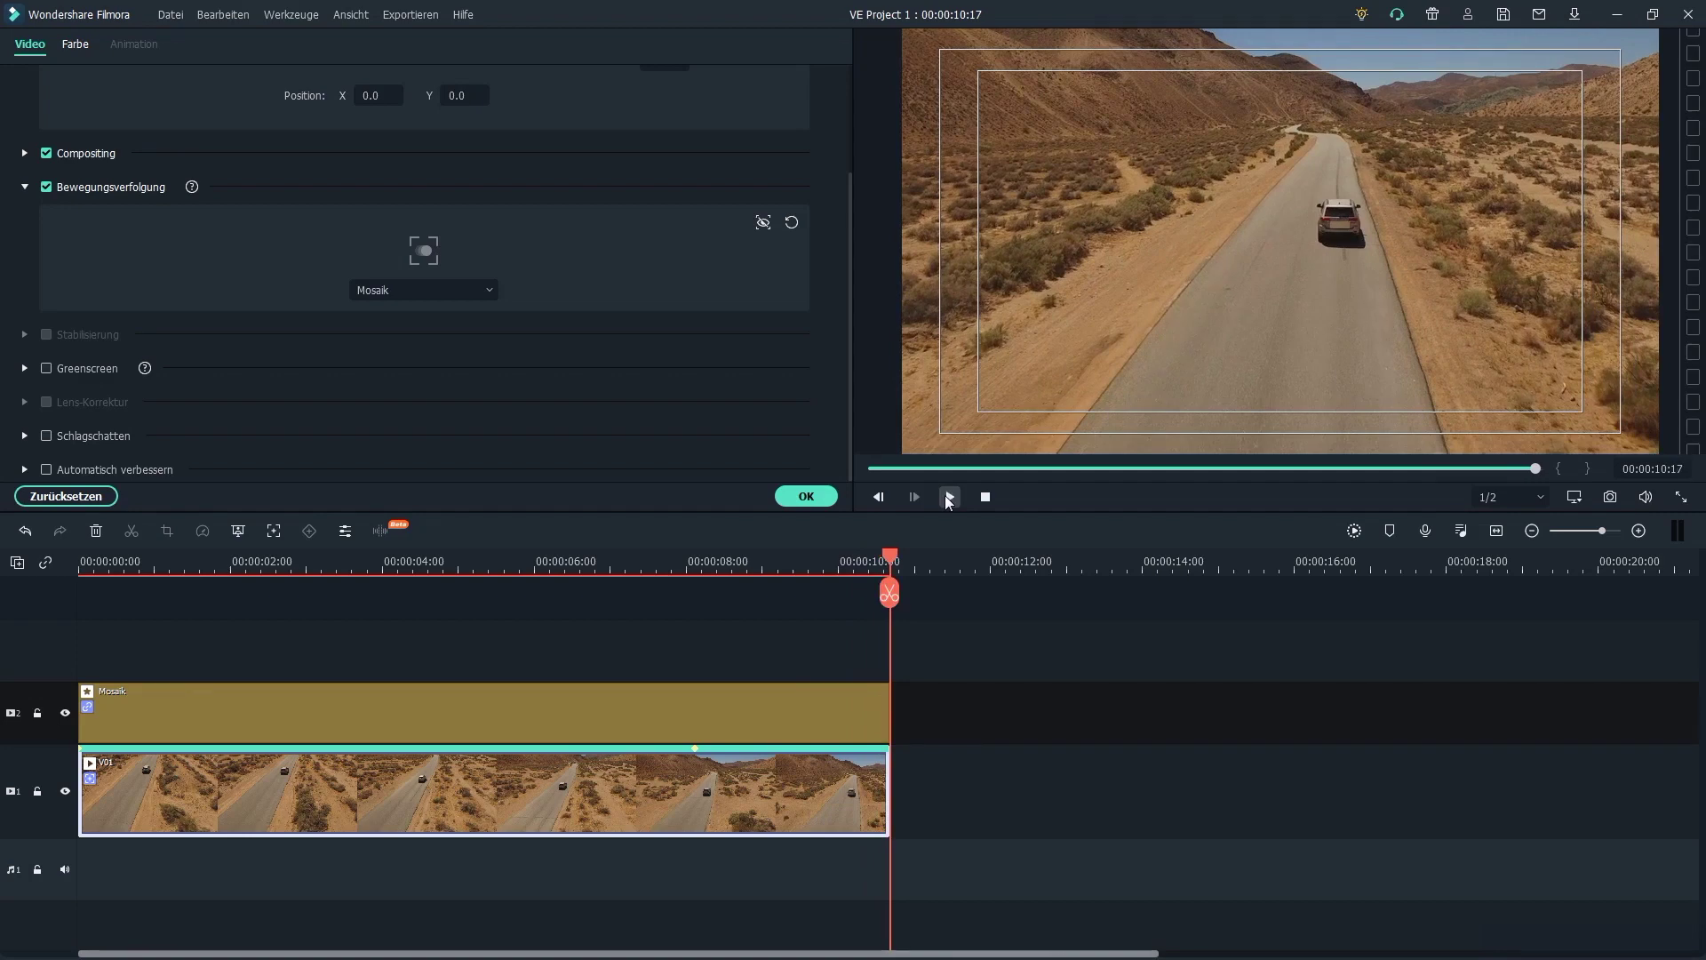
# Close the V01 settings and add media clip V02 to the video track directly after V01.
pyautogui.click(810, 498)
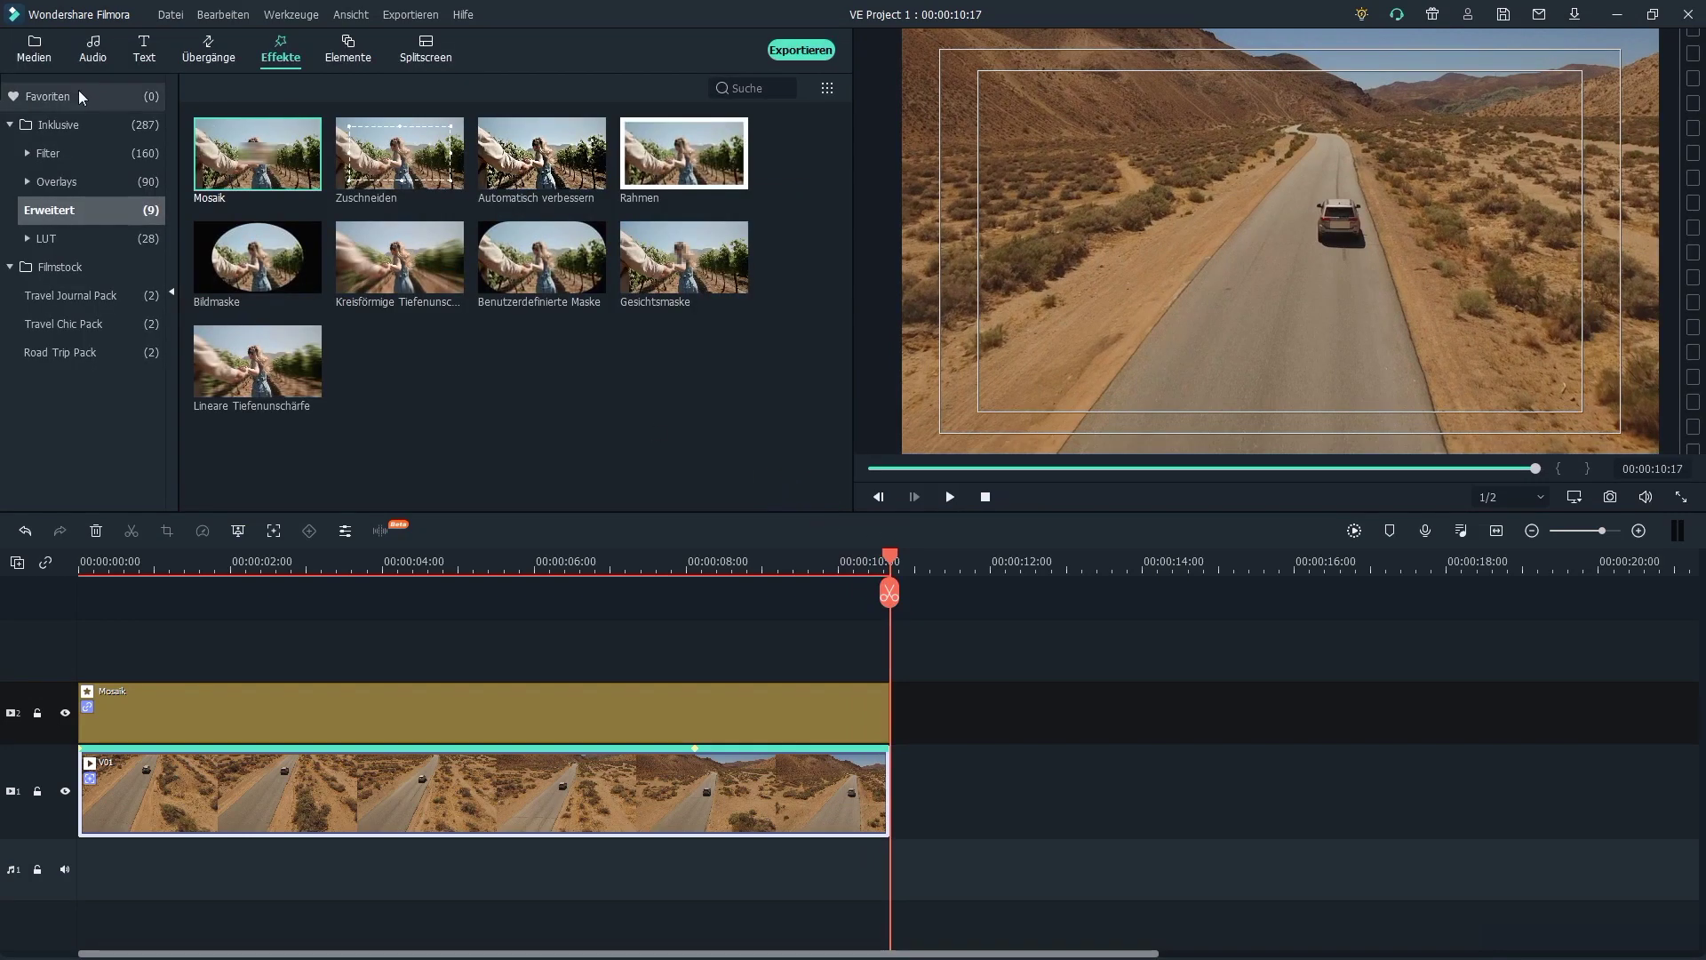
pyautogui.click(36, 48)
pyautogui.moveTo(528, 169); pyautogui.dragTo(903, 769)
pyautogui.moveTo(737, 955); pyautogui.dragTo(1023, 956)
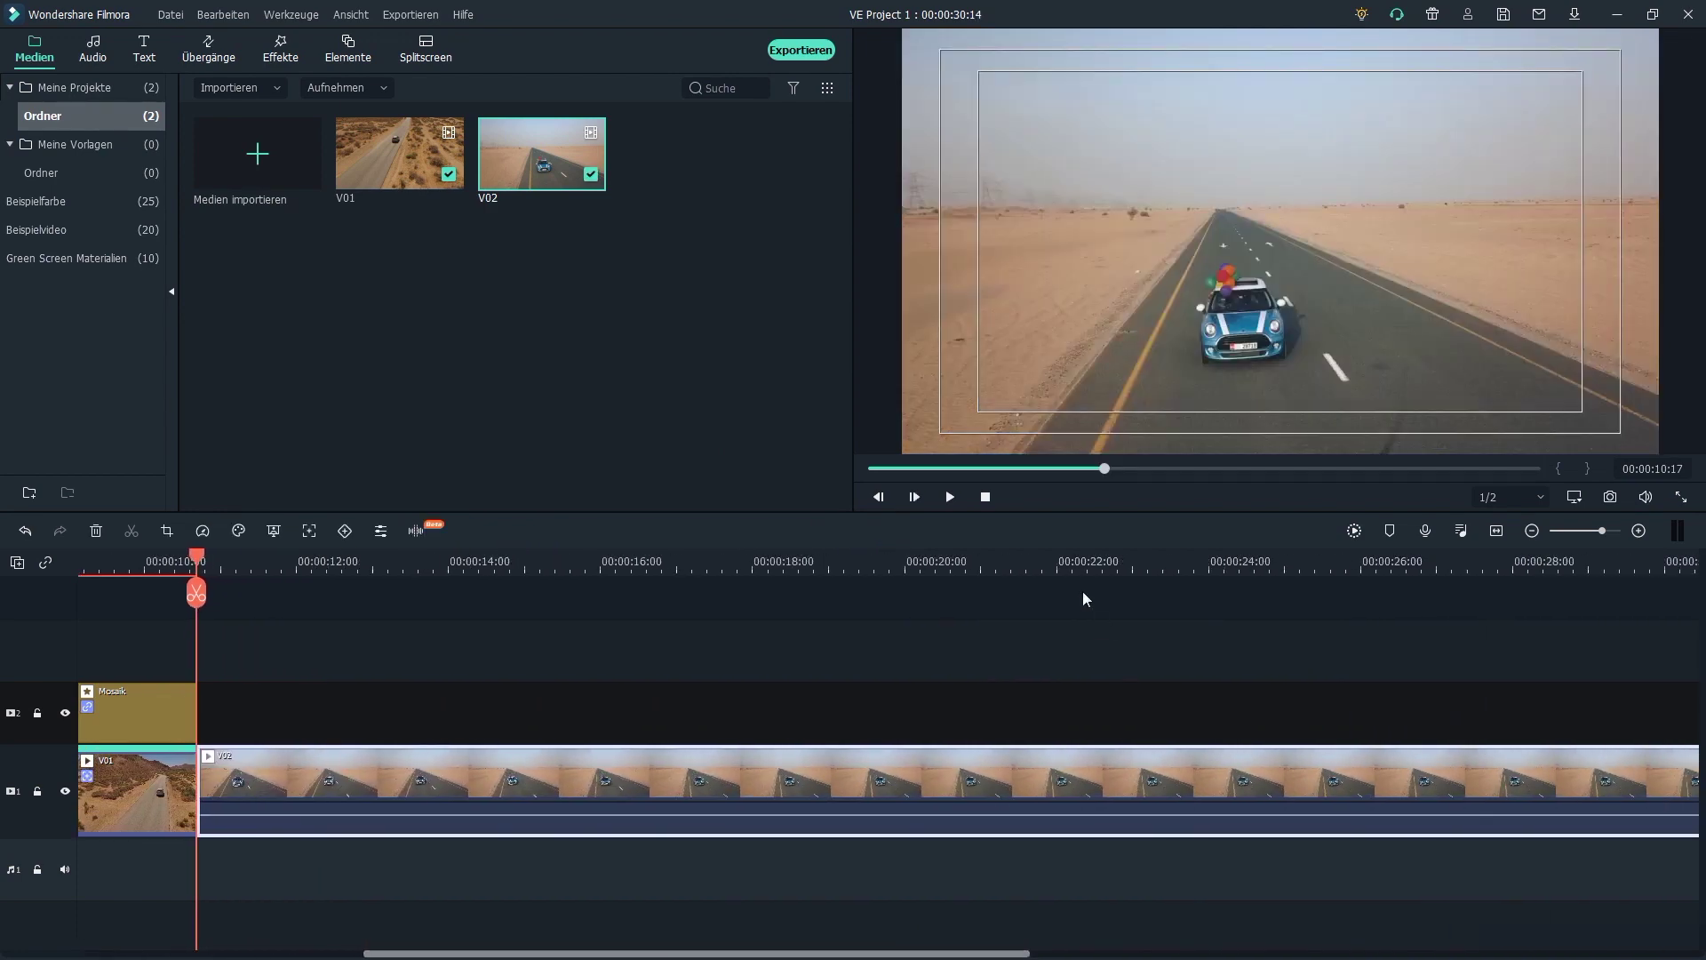
# Split V02 at 00:00:22:09 and delete the part after the cut.
pyautogui.scroll(-1, 747, 598)
pyautogui.click(724, 567)
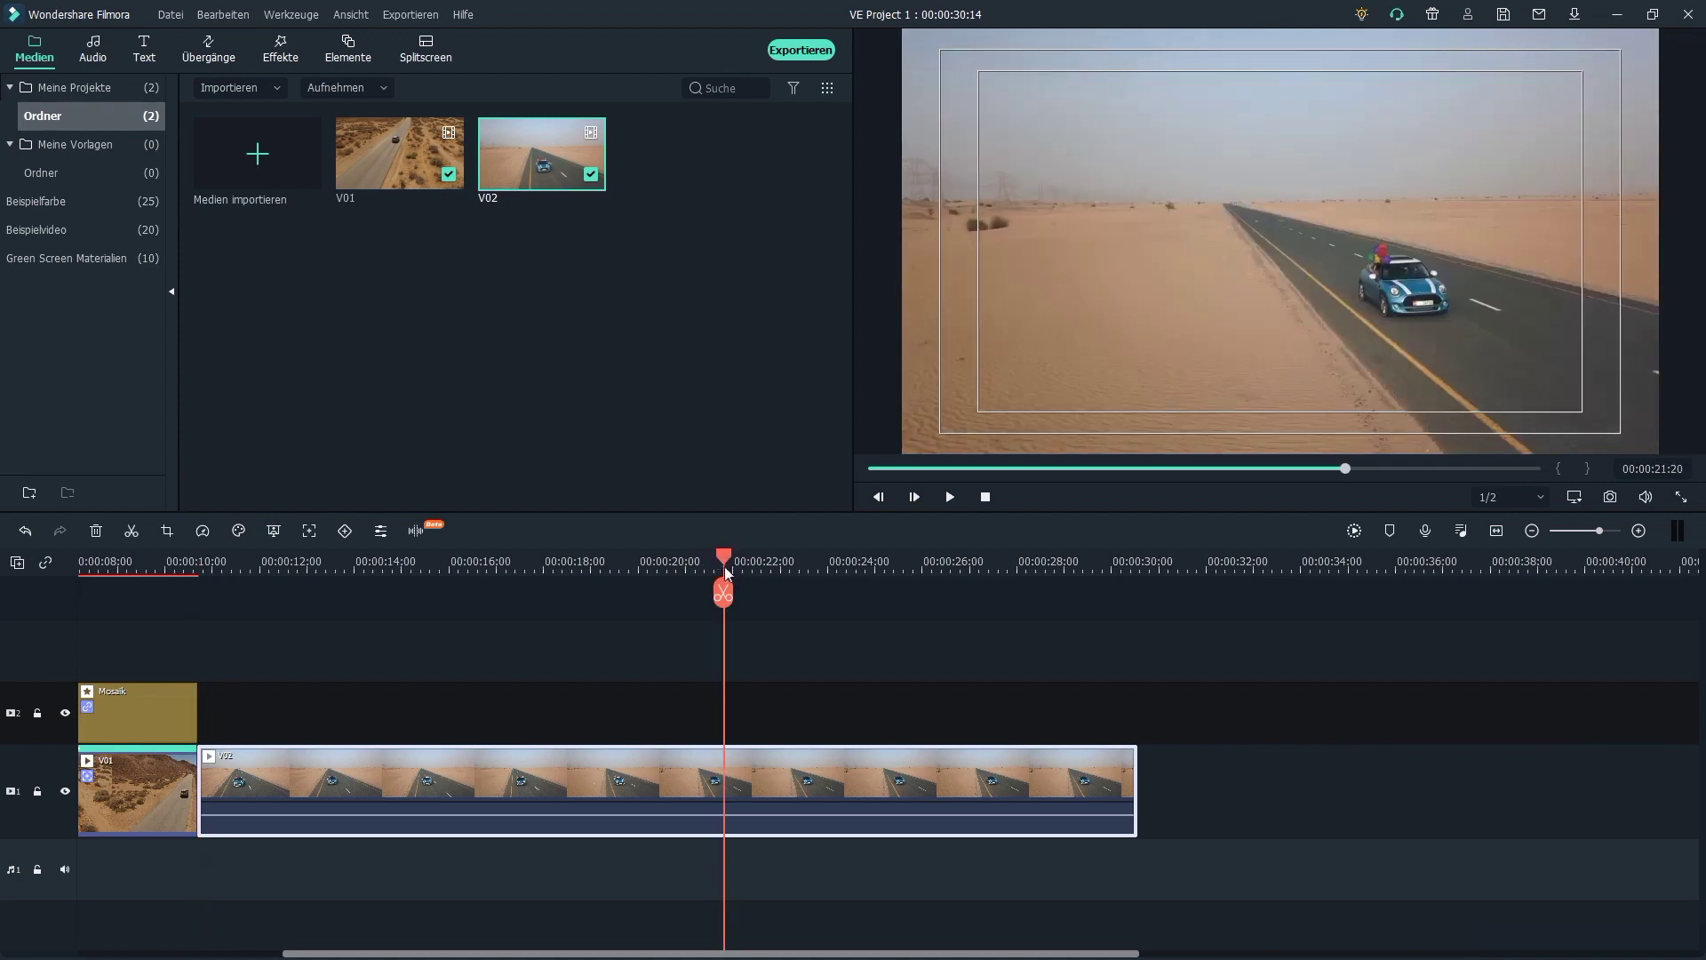
pyautogui.moveTo(726, 565); pyautogui.dragTo(750, 593)
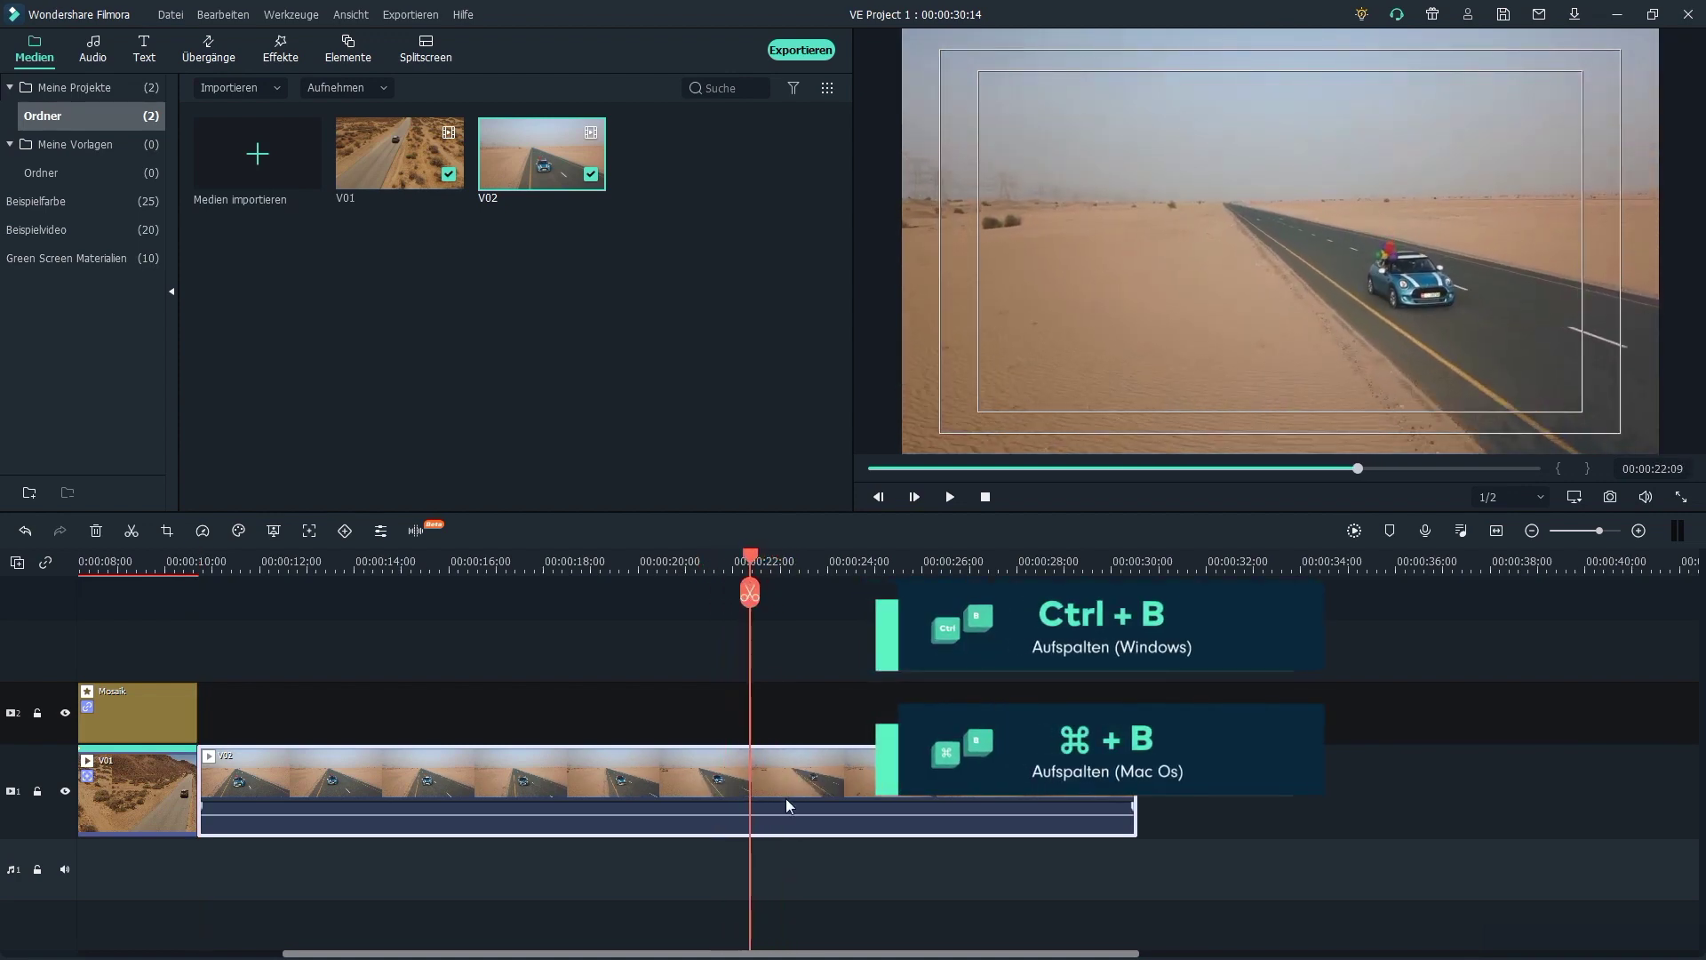
pyautogui.hotkey('ctrl', 'b')
pyautogui.press('Delete')
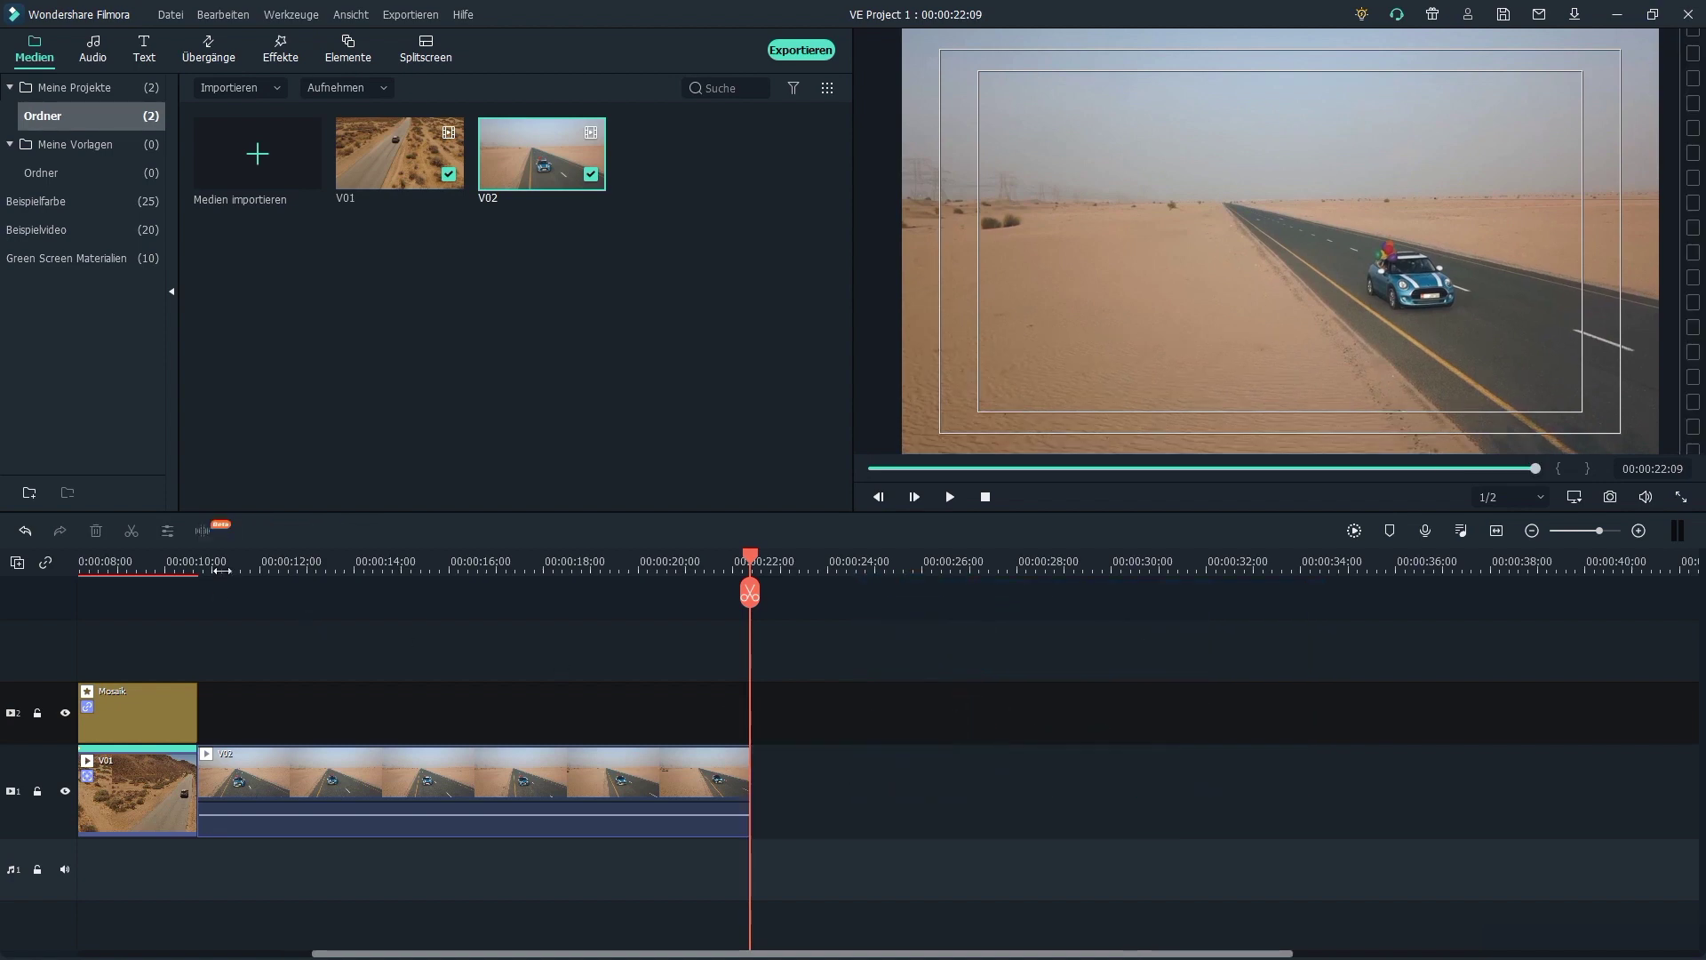
# Add the Mosaik effect from the Erweitert category above the start of V02 and extend it to V02's end.
pyautogui.moveTo(220, 569); pyautogui.dragTo(199, 565)
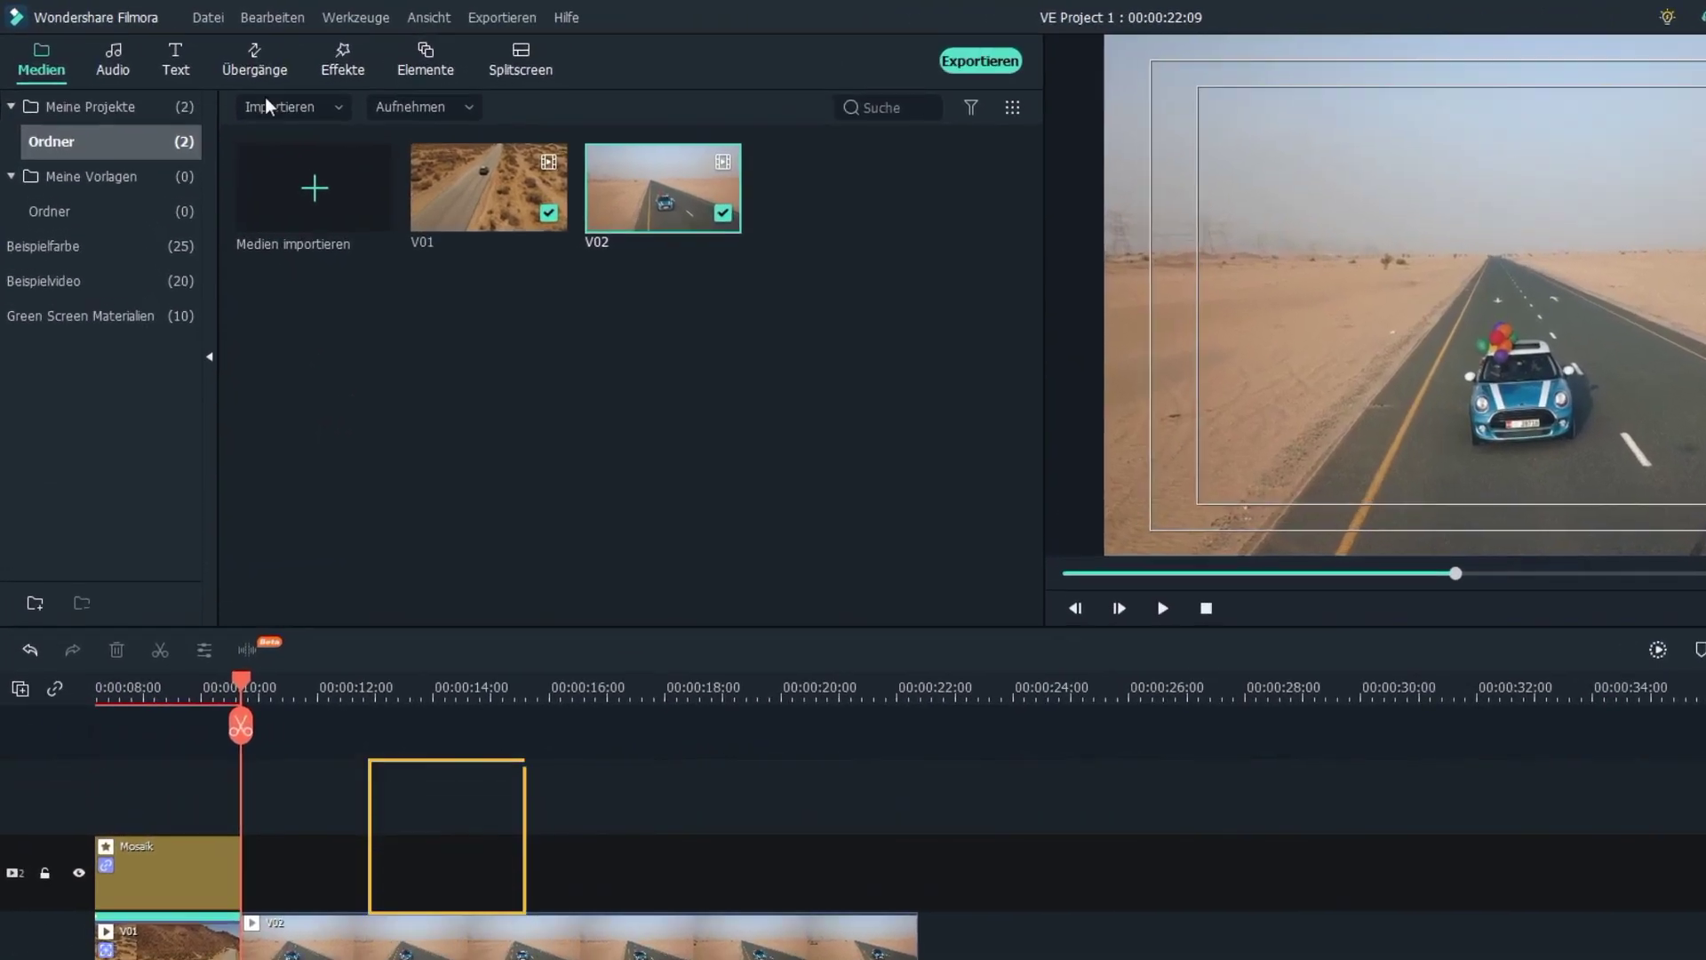
pyautogui.click(280, 59)
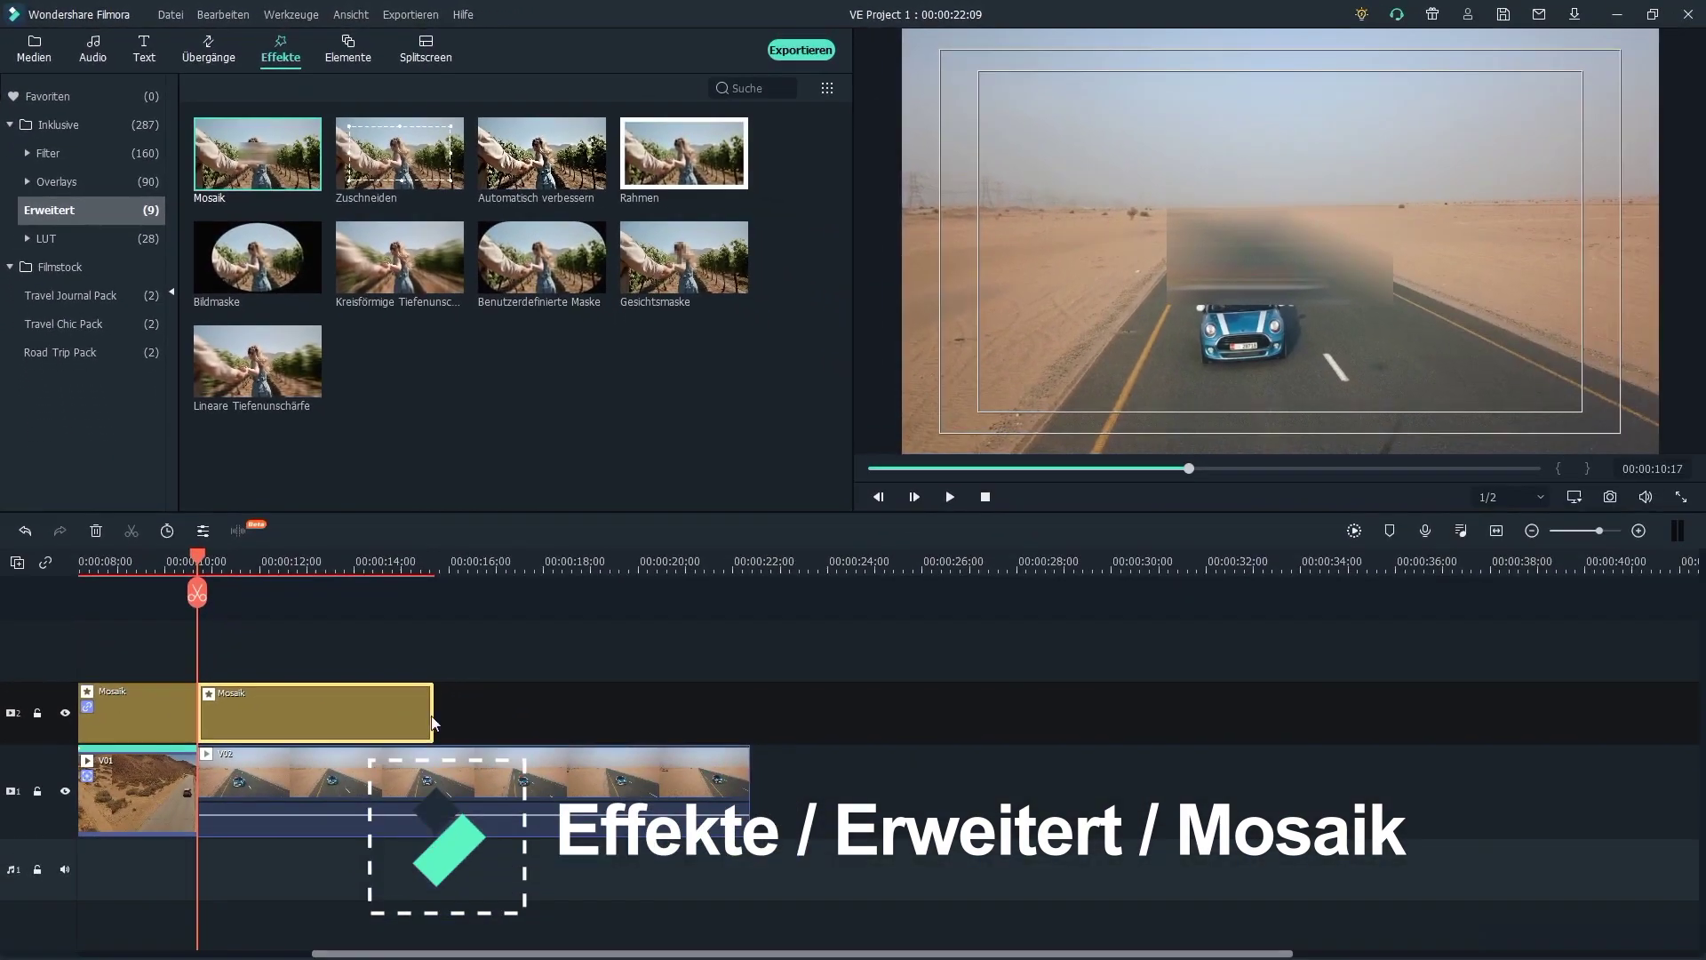
pyautogui.moveTo(584, 958); pyautogui.dragTo(1010, 958)
pyautogui.moveTo(744, 727); pyautogui.dragTo(748, 726)
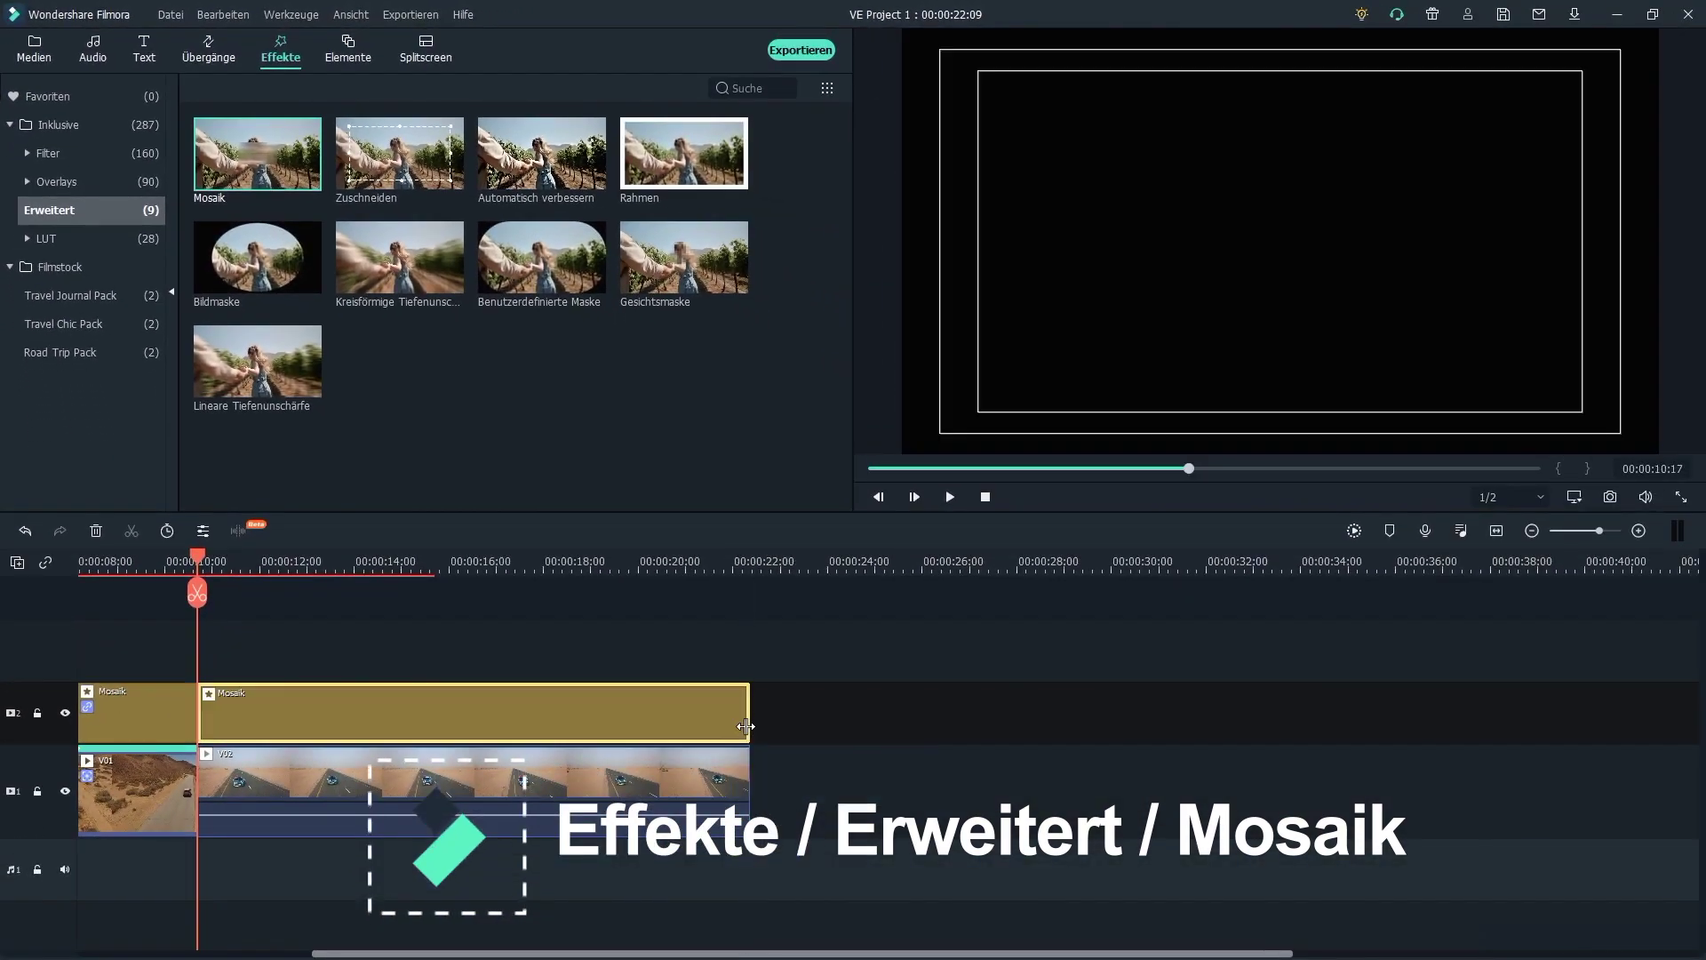
# Fit the mosaic area over the blue car's front licence plate and set its Unschärfe Intensität to 28.
pyautogui.doubleClick(690, 716)
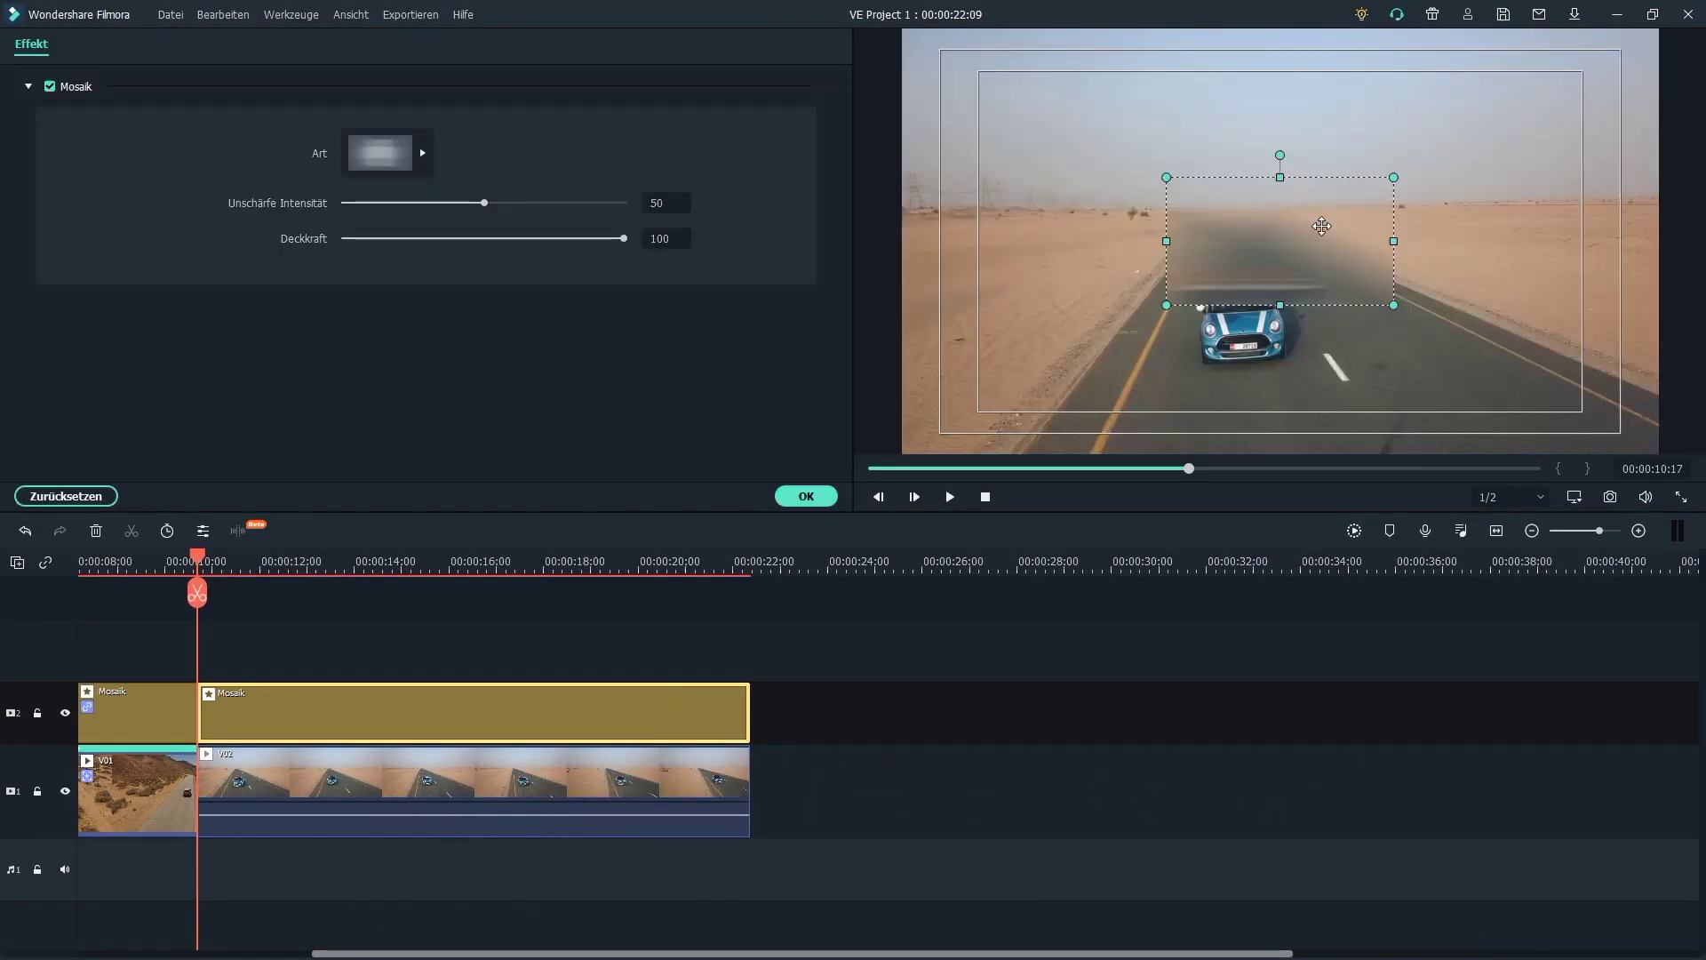
pyautogui.moveTo(1280, 254); pyautogui.dragTo(1270, 299)
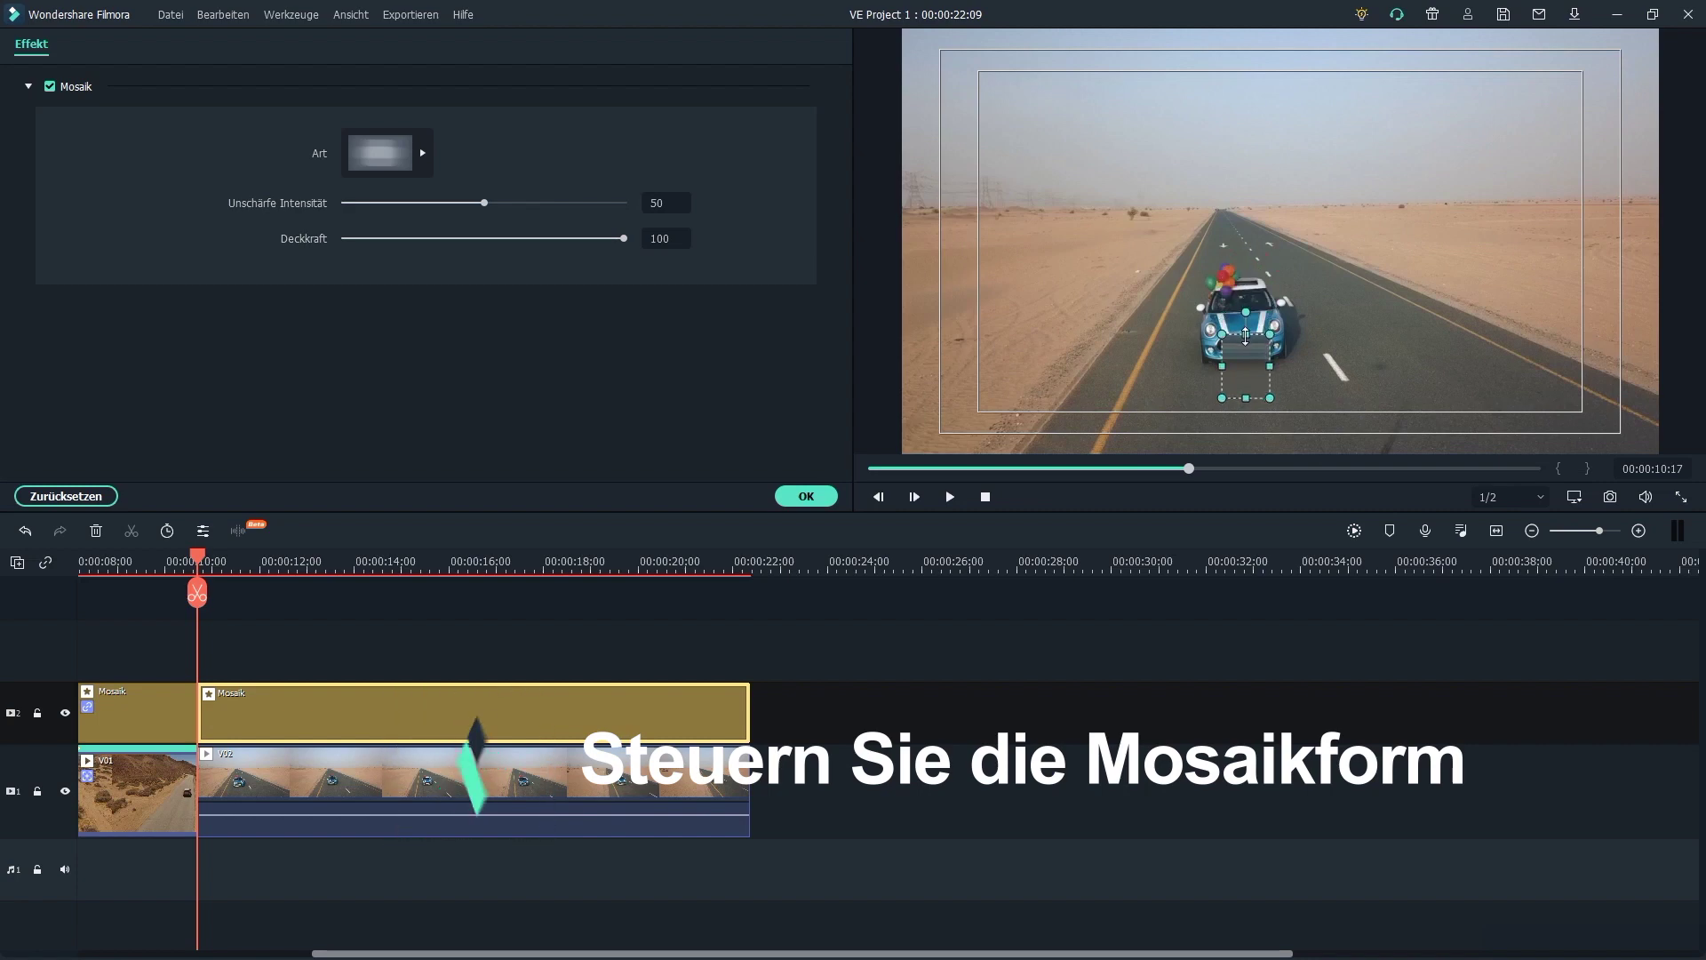
pyautogui.moveTo(1245, 335); pyautogui.dragTo(1253, 351)
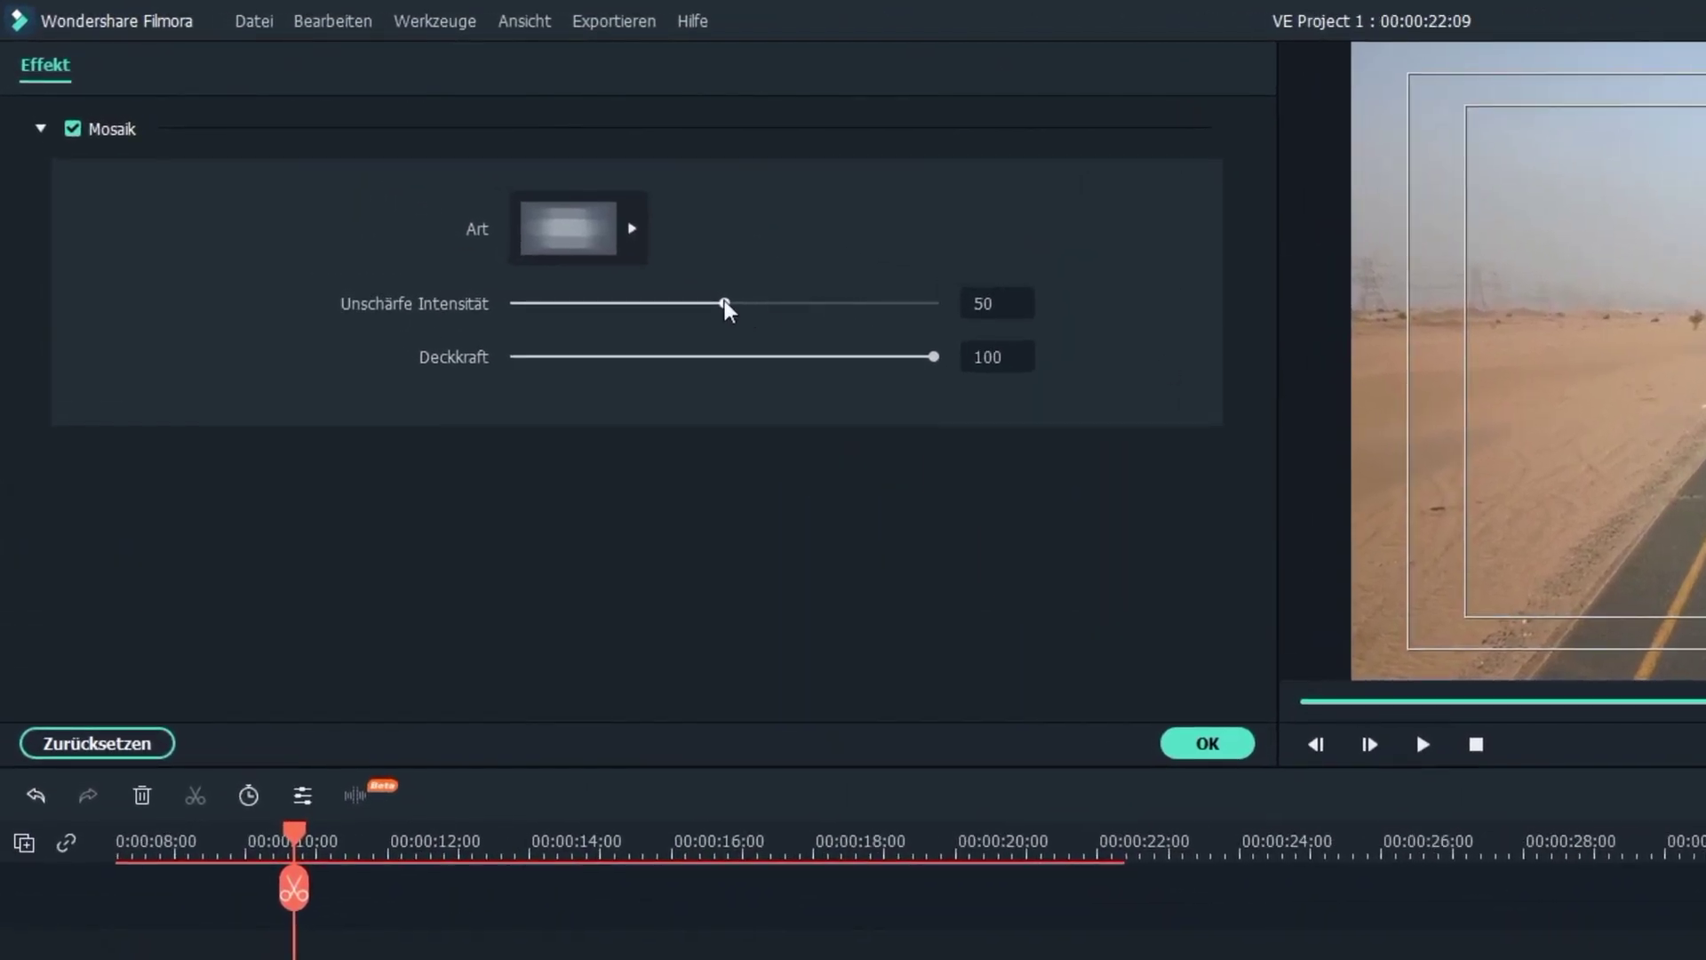
pyautogui.moveTo(724, 303); pyautogui.dragTo(634, 306)
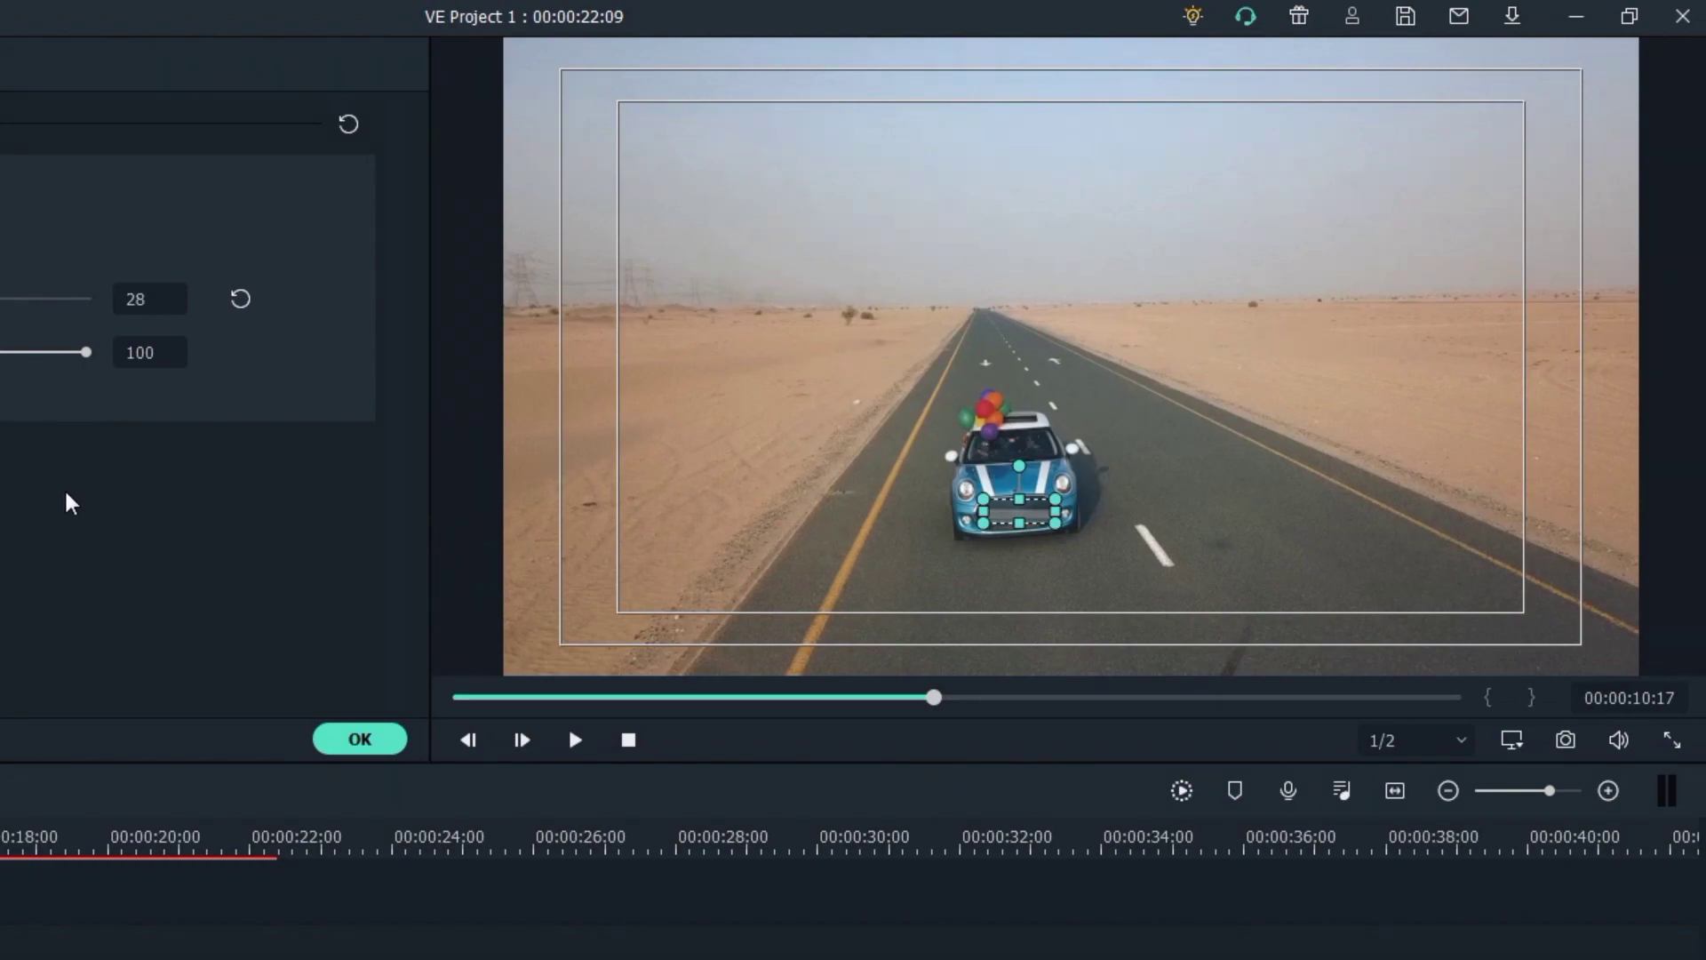
pyautogui.click(360, 739)
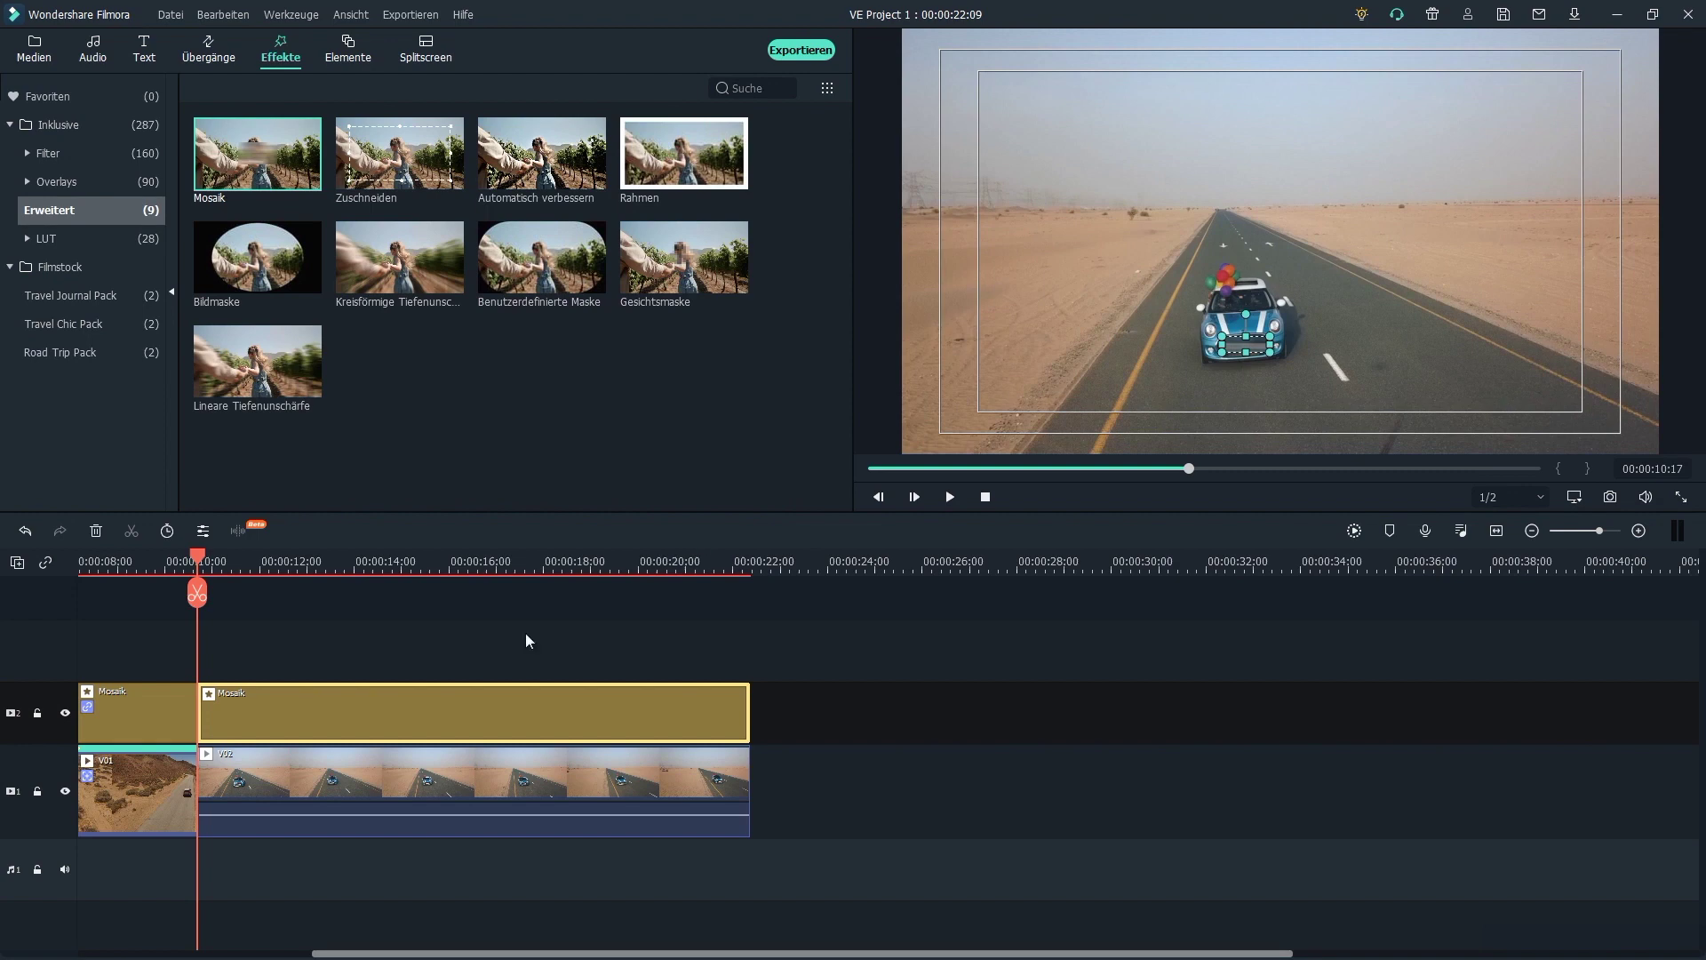
# Hide the Mosaik track and enable Bewegungsverfolgung for clip V02.
pyautogui.click(66, 715)
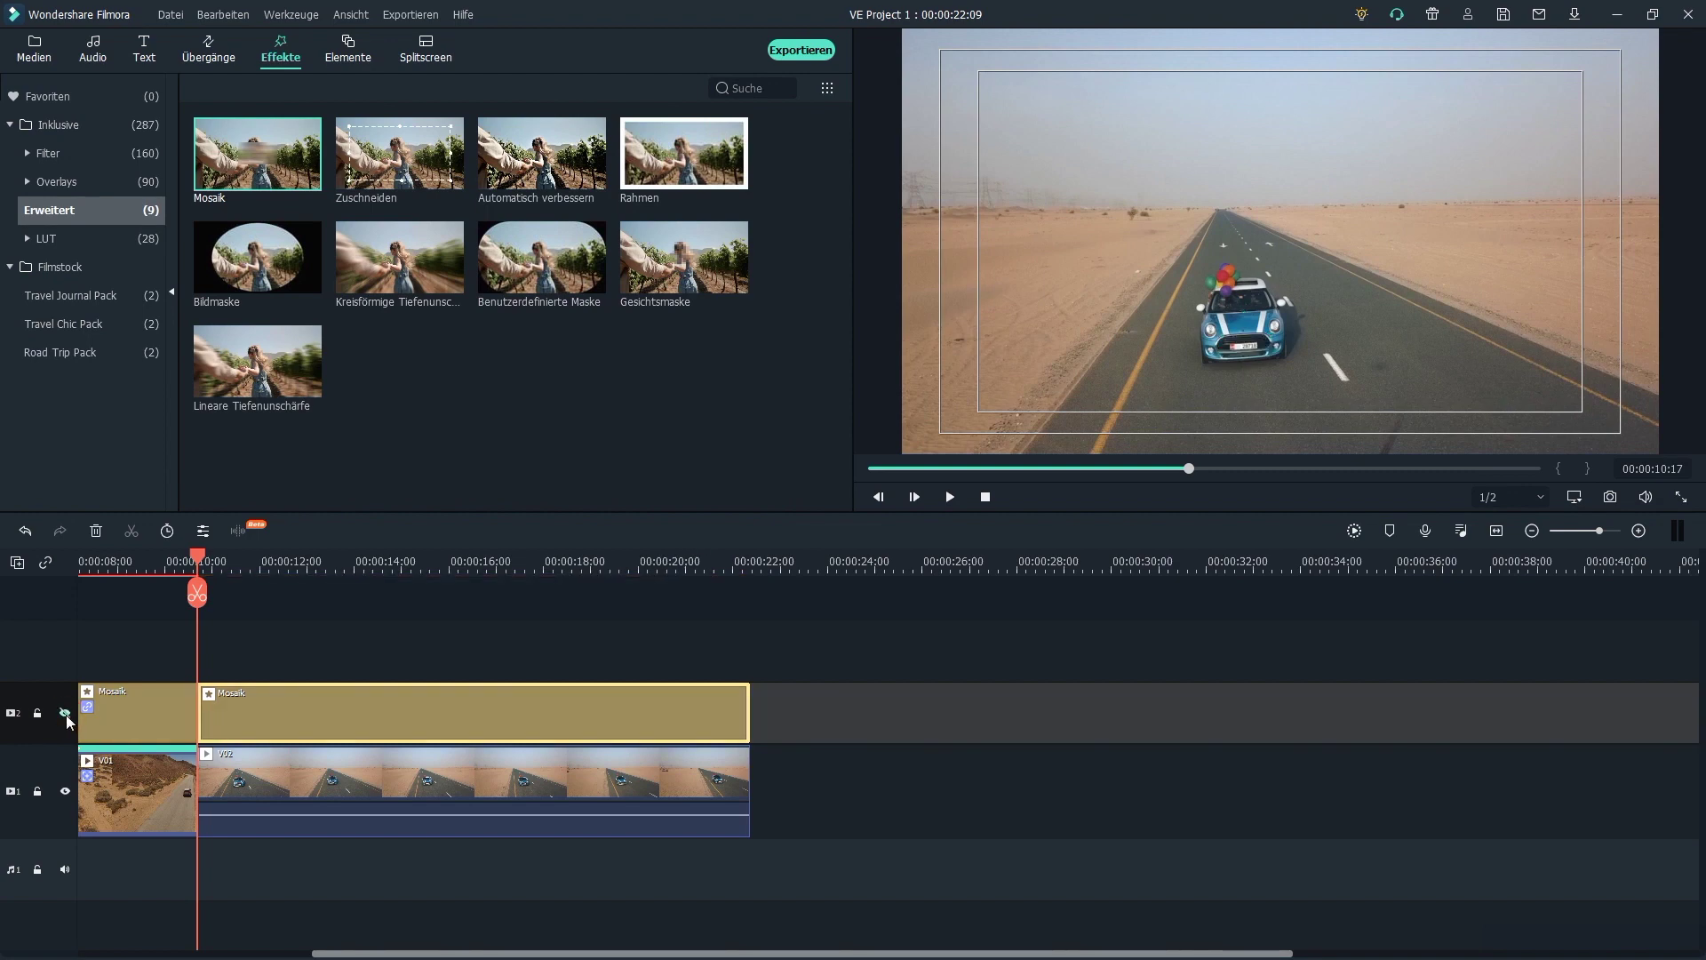
pyautogui.doubleClick(263, 775)
pyautogui.click(115, 153)
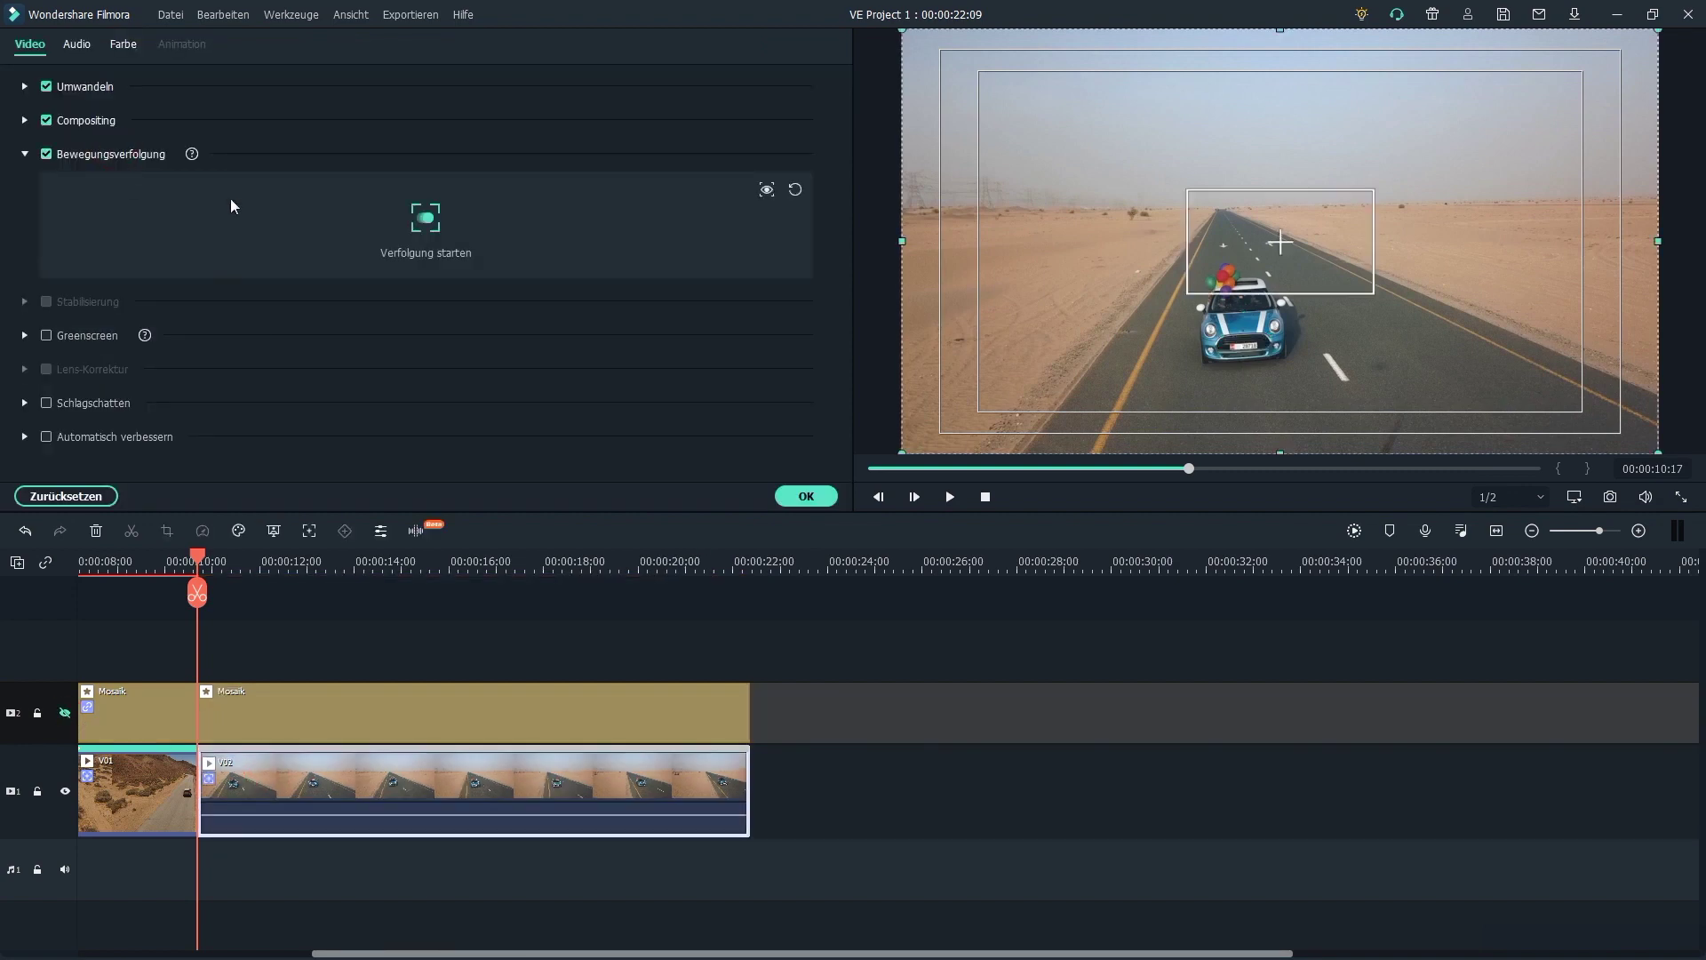
# Shrink V02's tracking box tightly onto the blue car's front licence plate using an enlarged preview, then restore the full-frame view.
pyautogui.moveTo(1280, 242); pyautogui.dragTo(1243, 346)
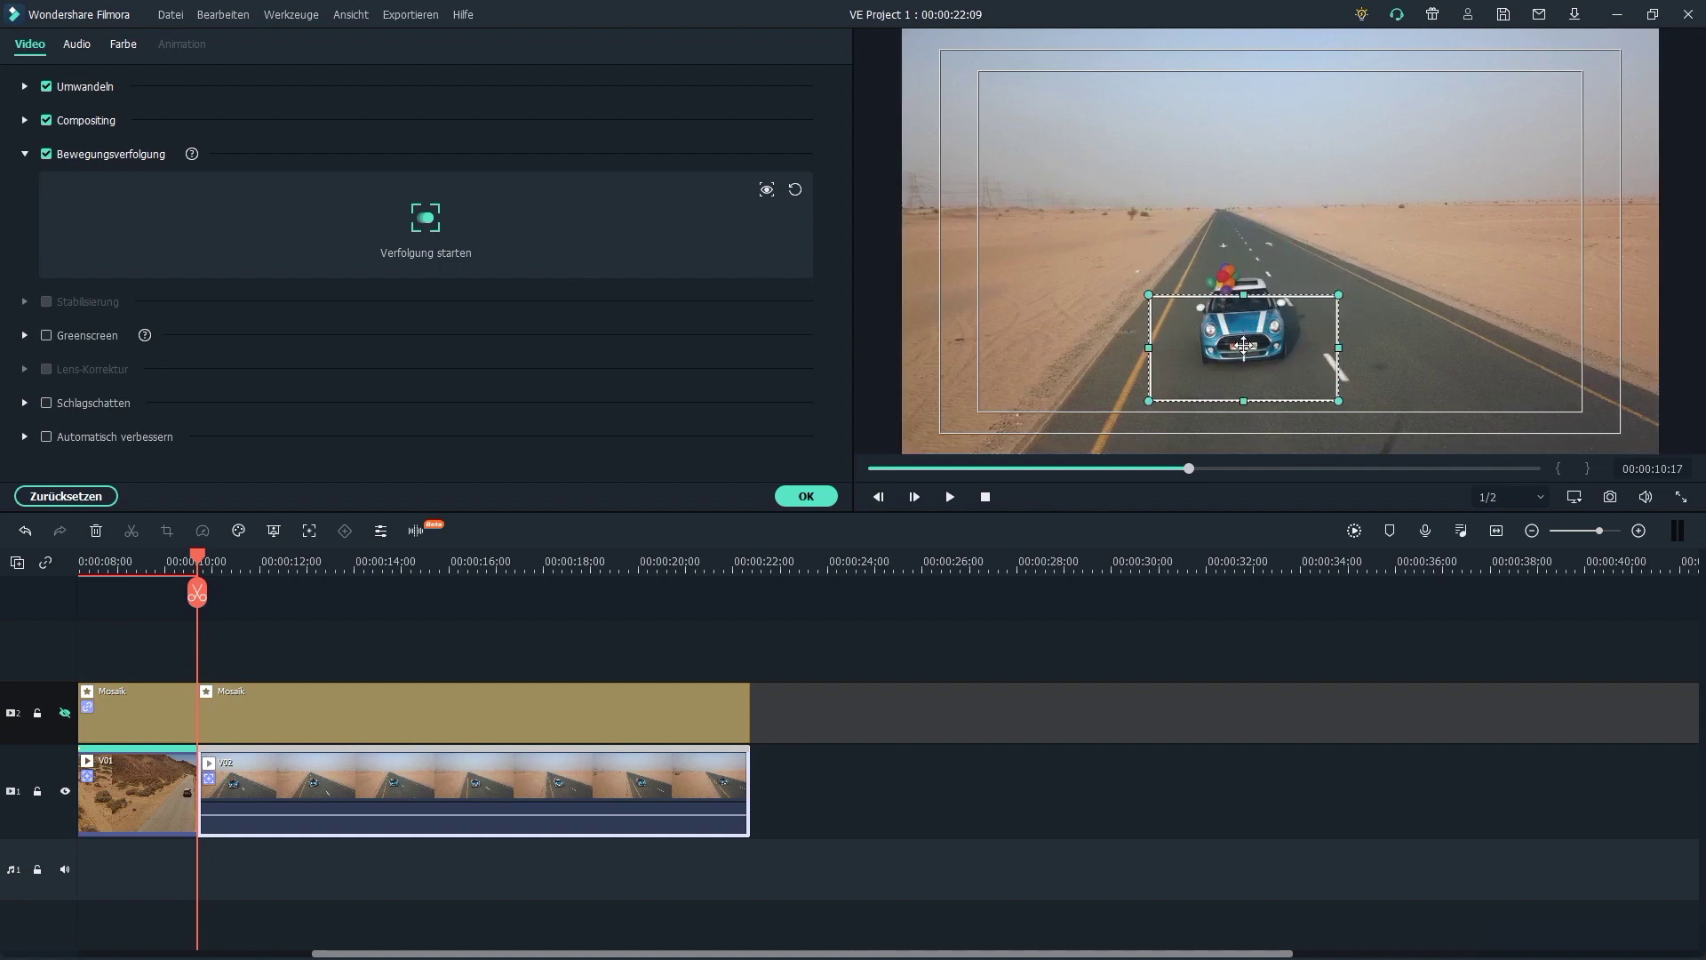
pyautogui.moveTo(1329, 399); pyautogui.dragTo(1307, 382)
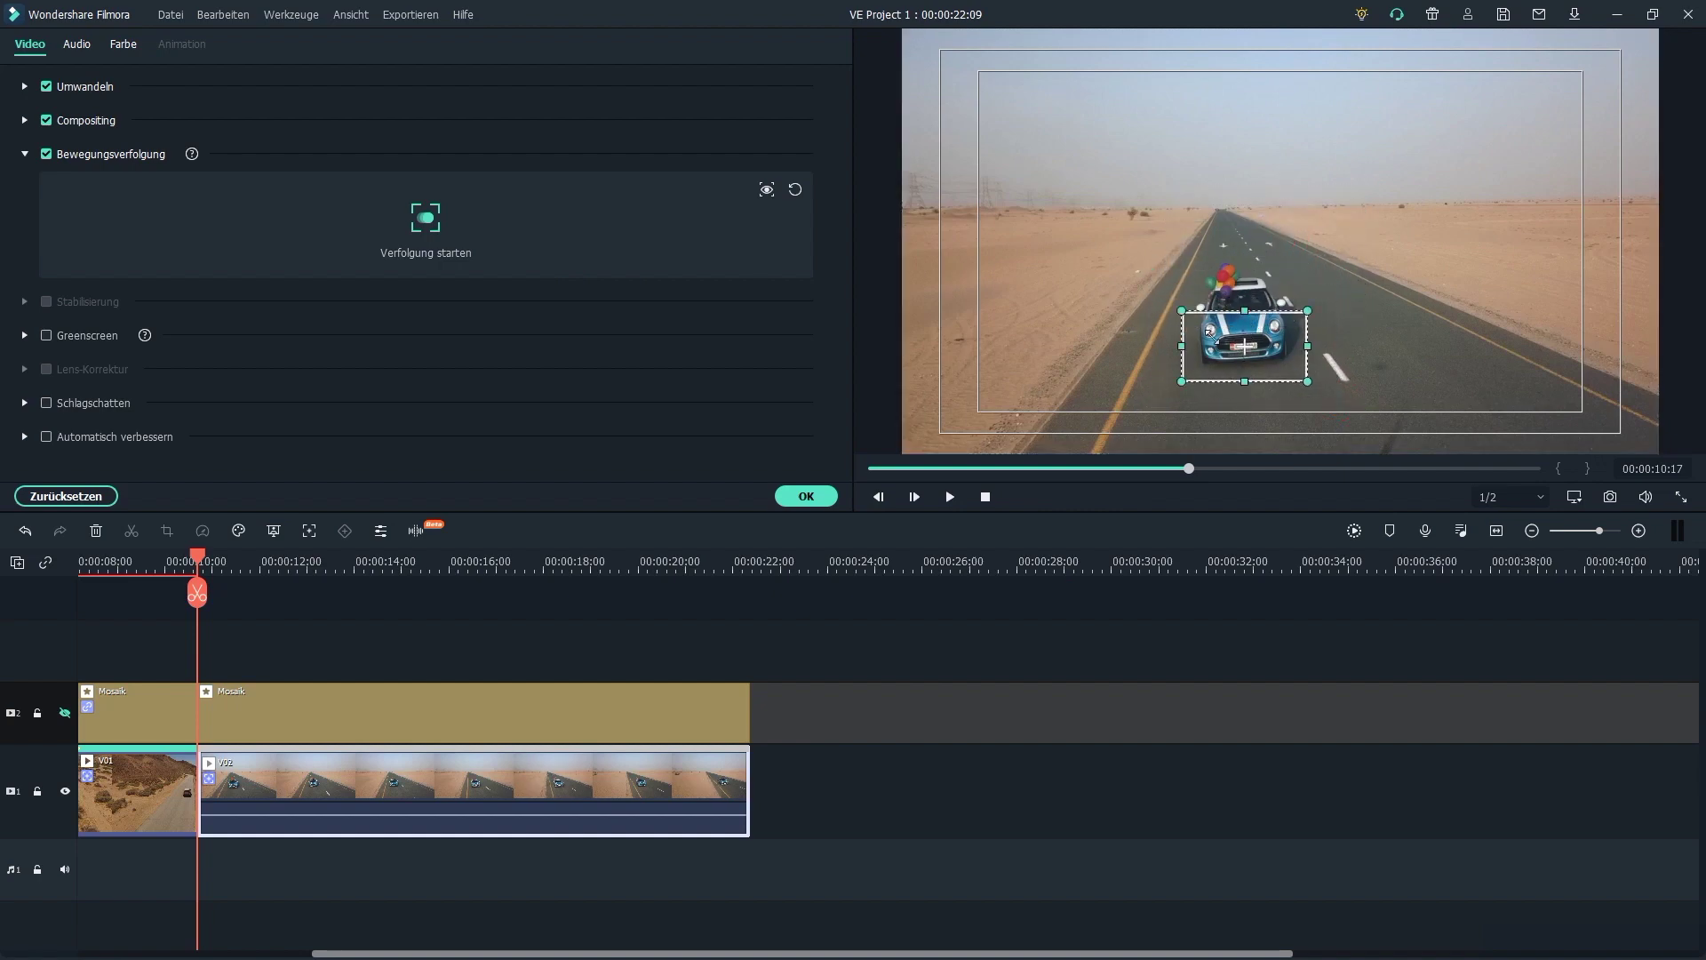
pyautogui.click(1542, 499)
pyautogui.moveTo(1534, 594)
pyautogui.click(1340, 710)
pyautogui.moveTo(1250, 384); pyautogui.dragTo(1225, 379)
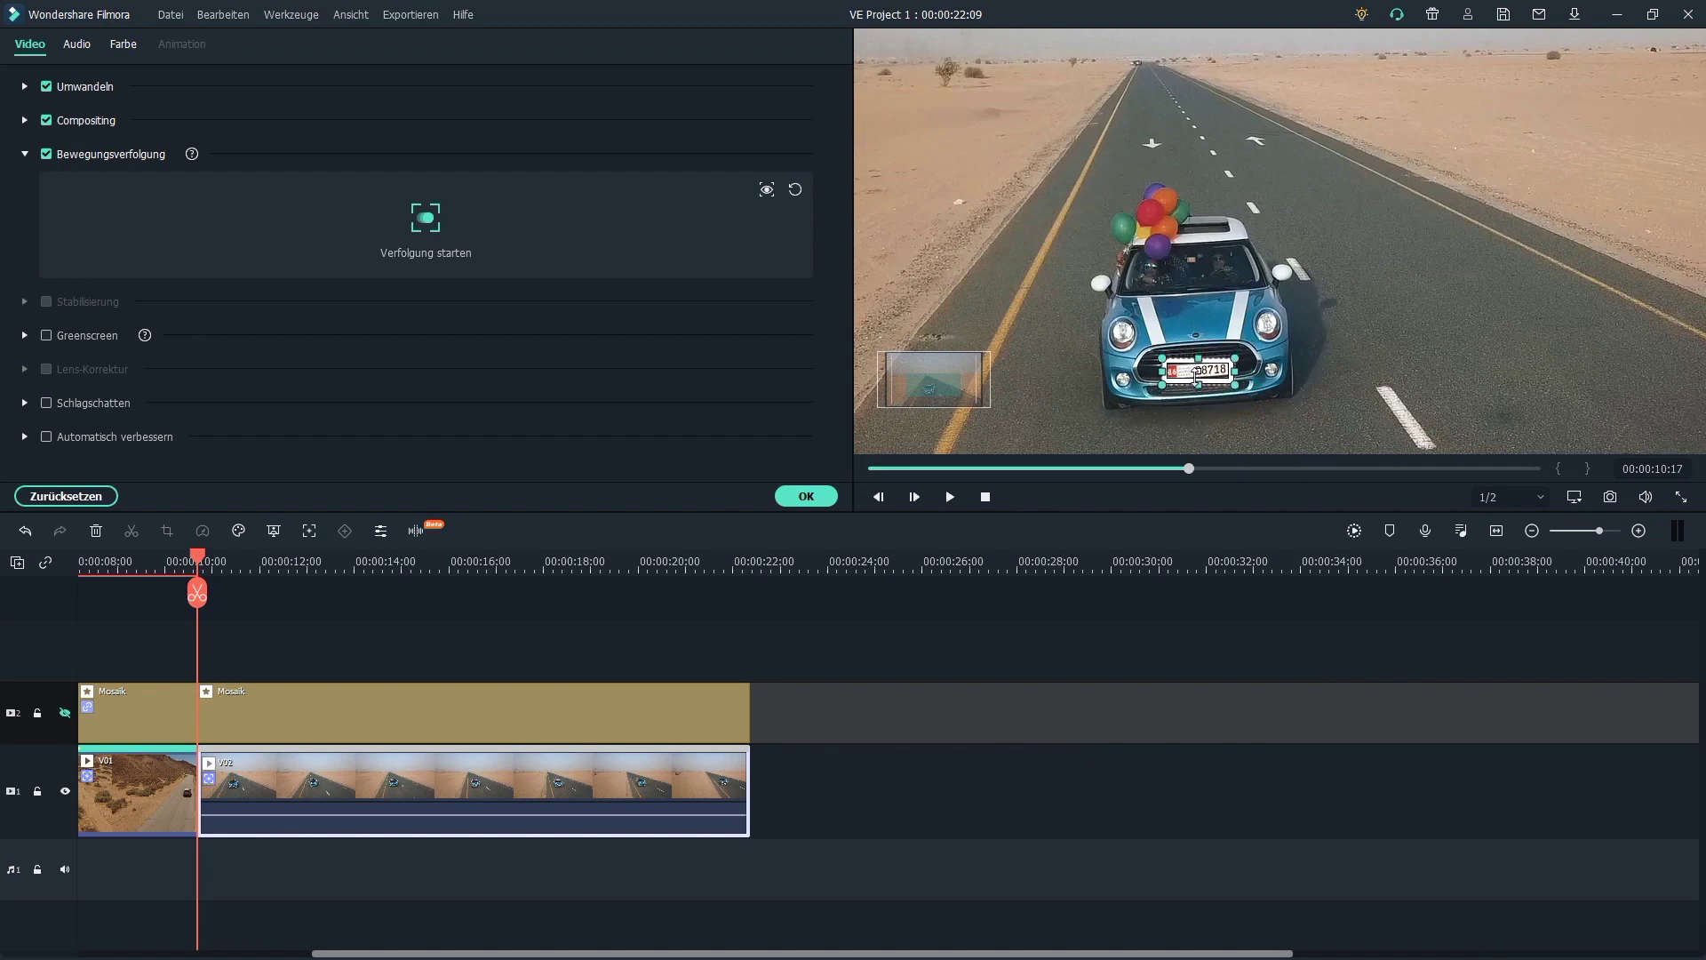
pyautogui.click(1571, 504)
pyautogui.moveTo(1527, 595)
pyautogui.click(1340, 615)
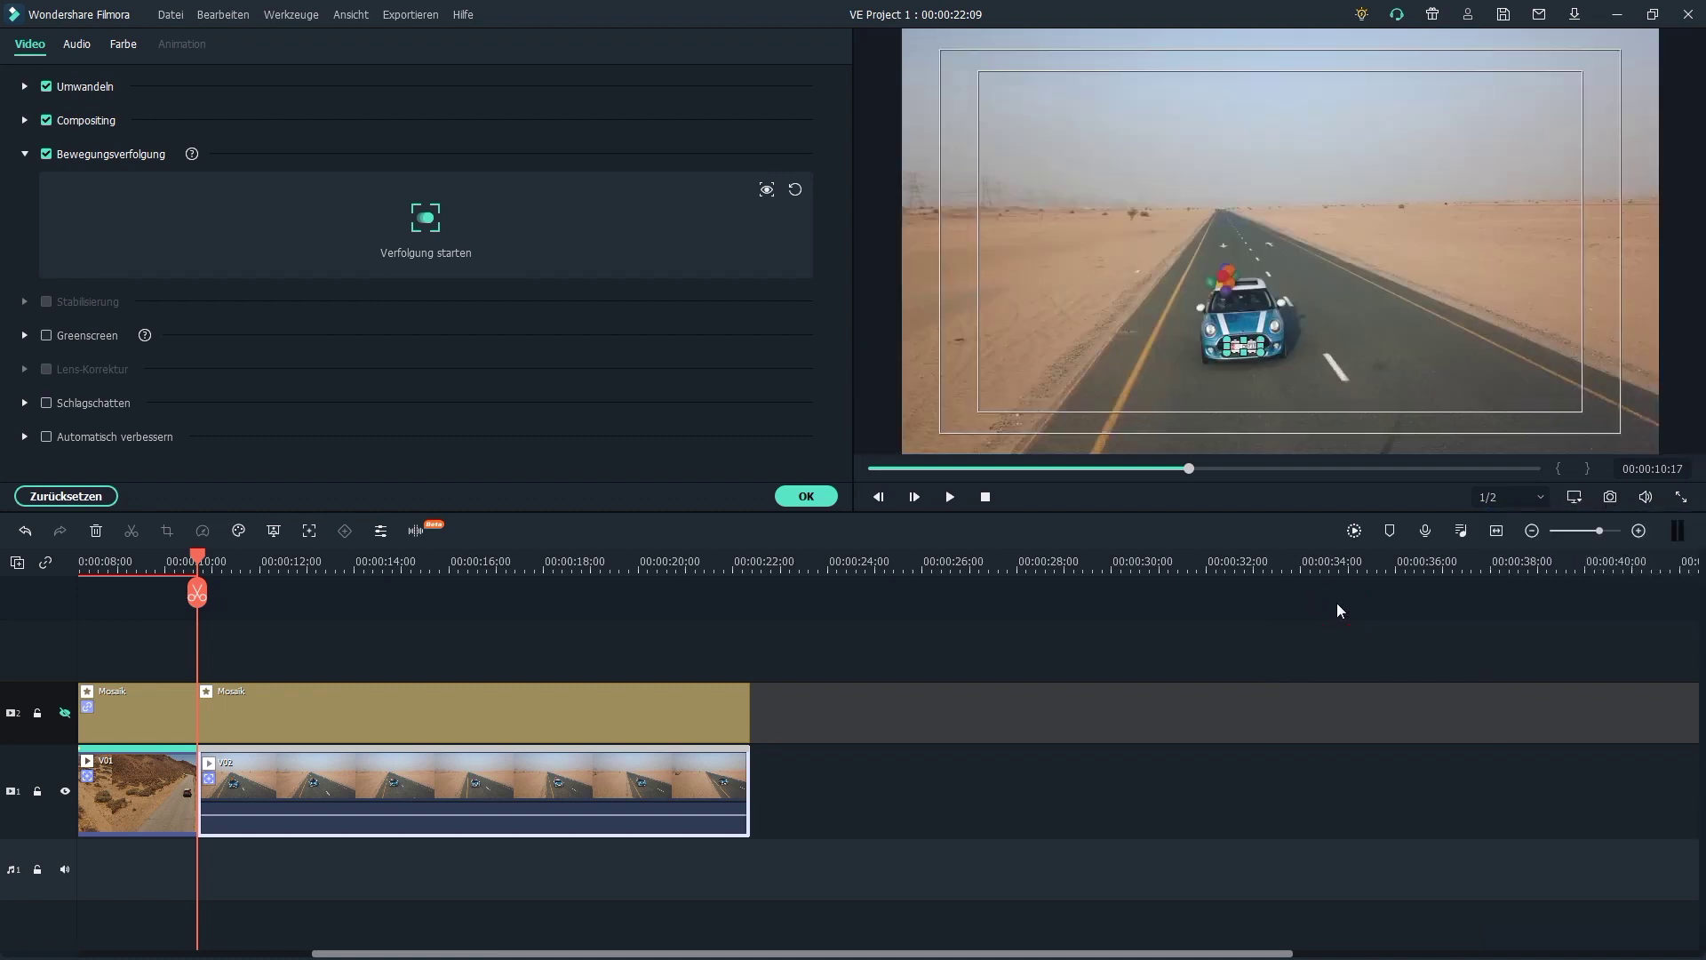
# Run the motion tracking analysis for V02 and link it to the Mosaik effect.
pyautogui.click(424, 221)
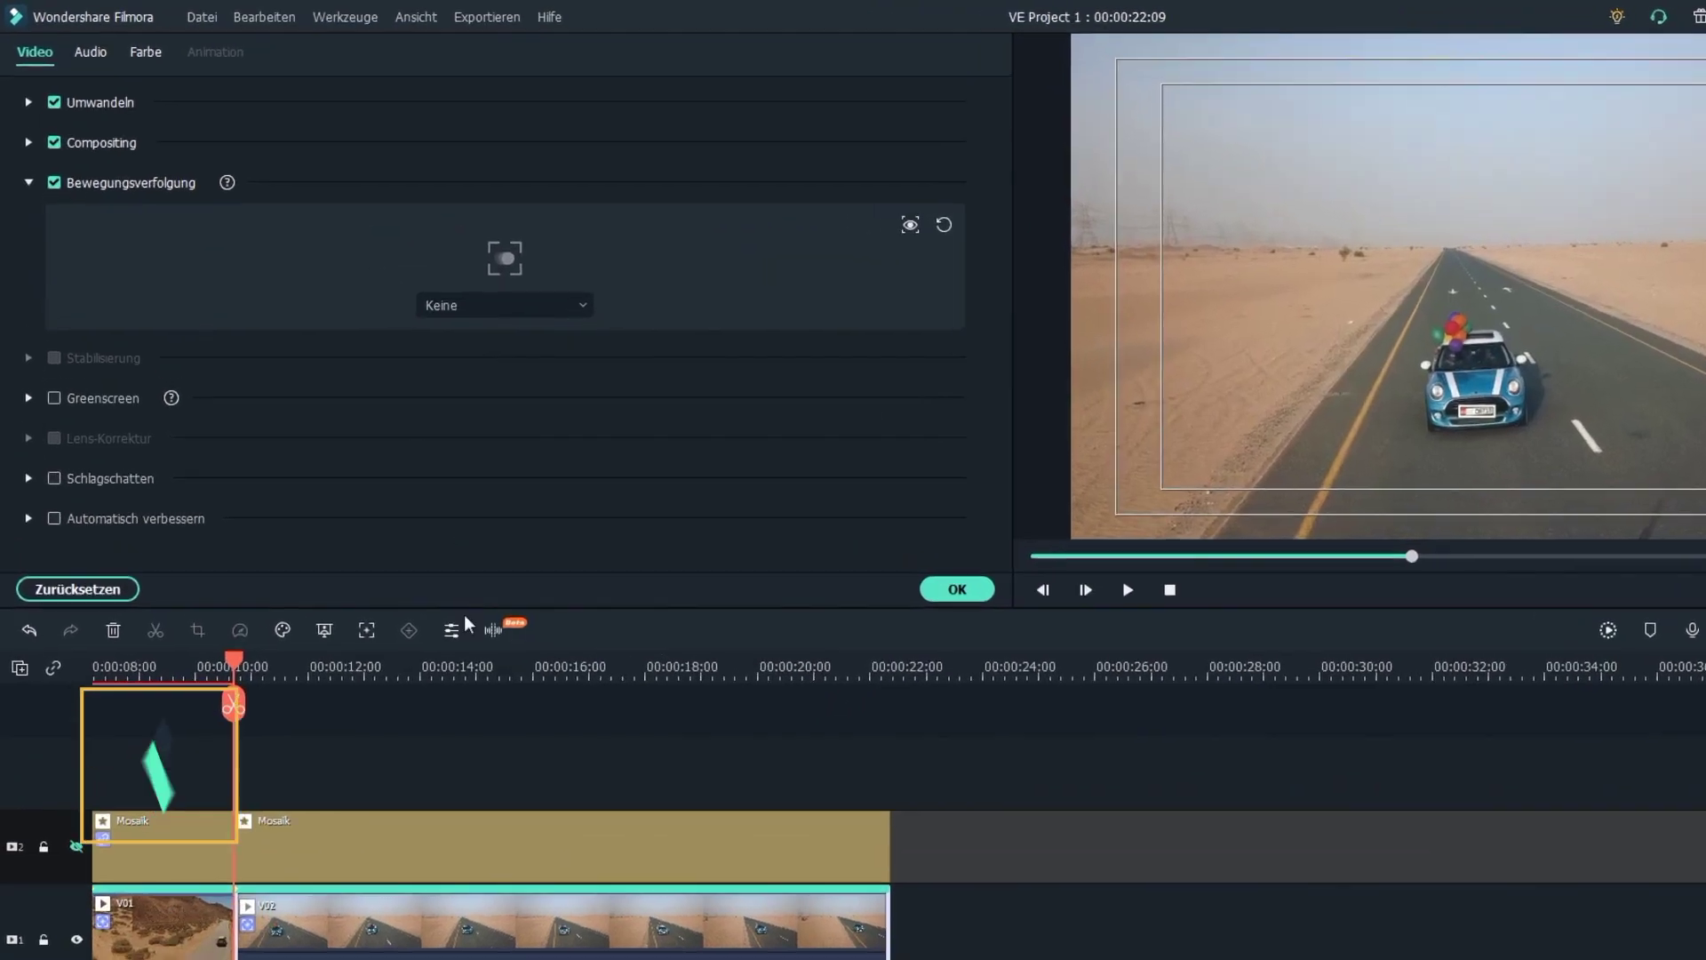
pyautogui.click(511, 307)
pyautogui.click(513, 386)
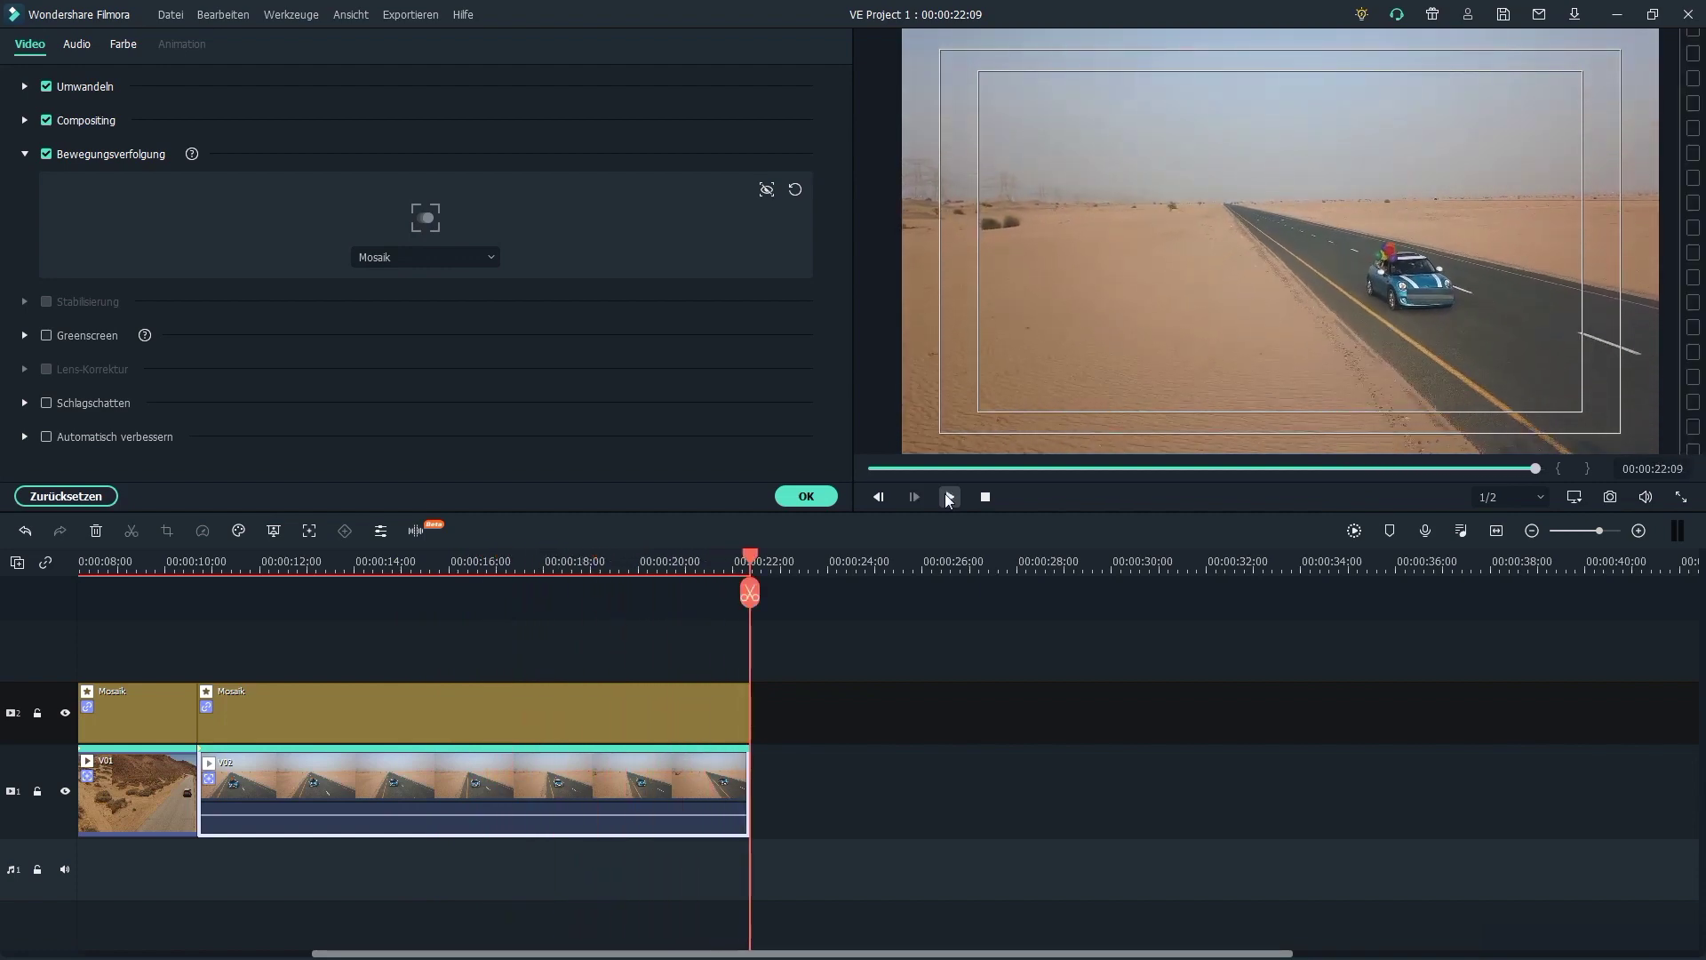
# Reduce the Unschärfe Intensität of V02's Mosaik effect to 15, checking the blur at 00:00:13:20.
pyautogui.click(346, 562)
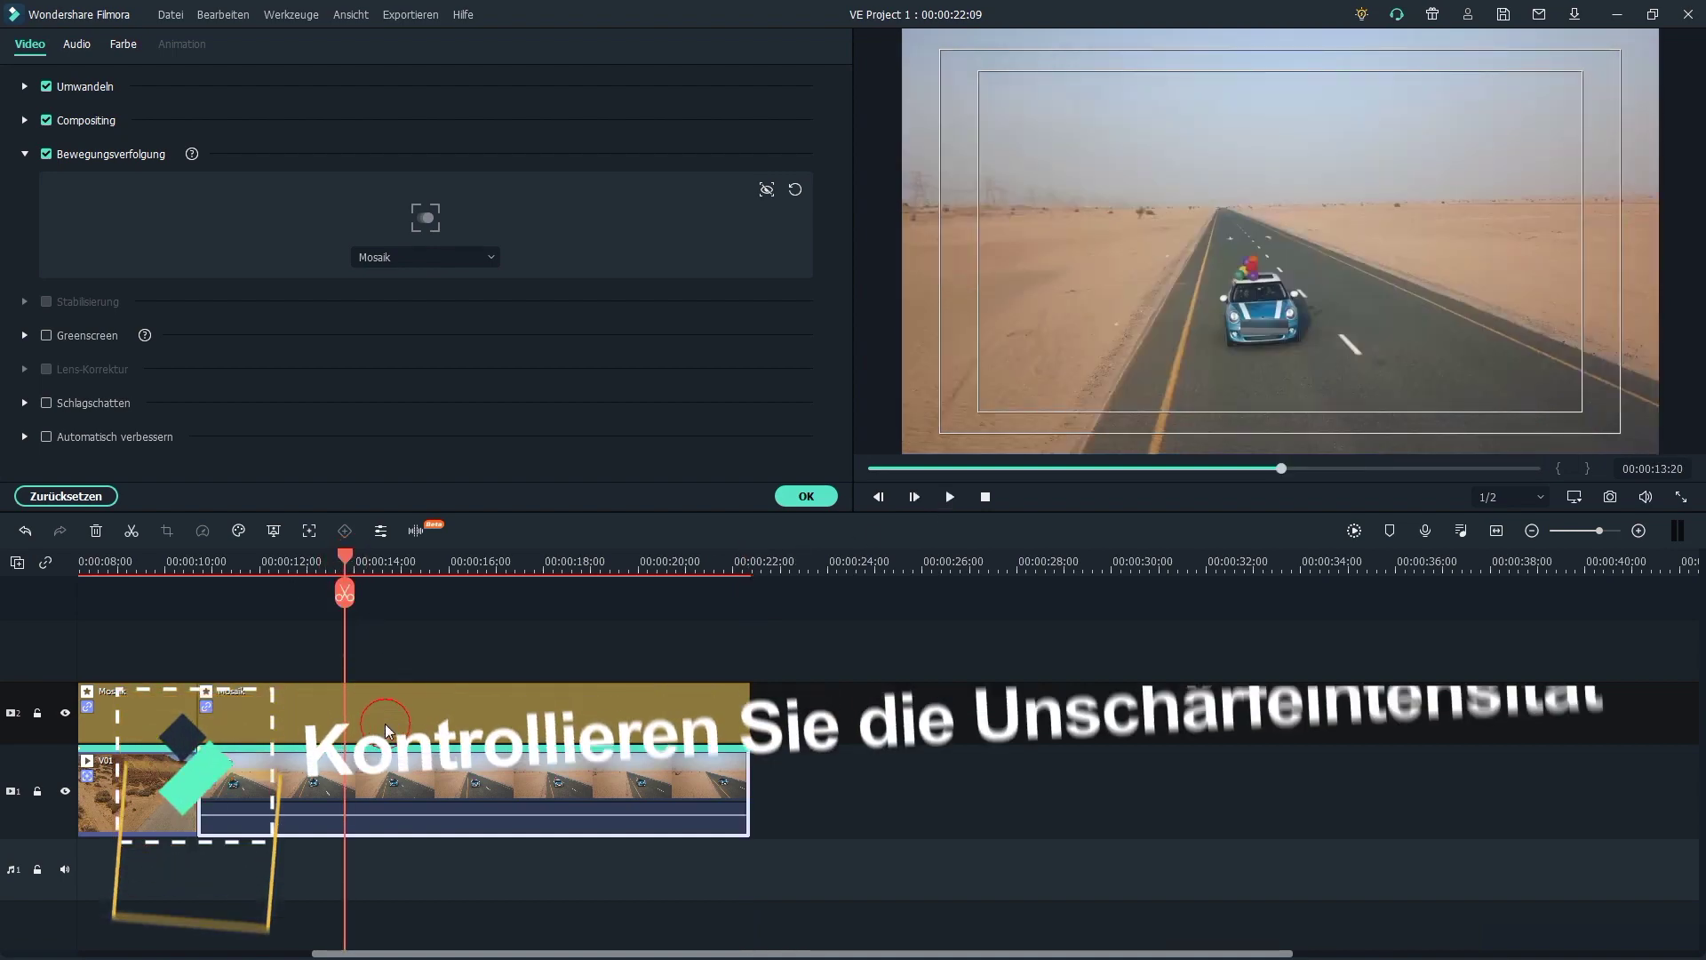
pyautogui.doubleClick(386, 723)
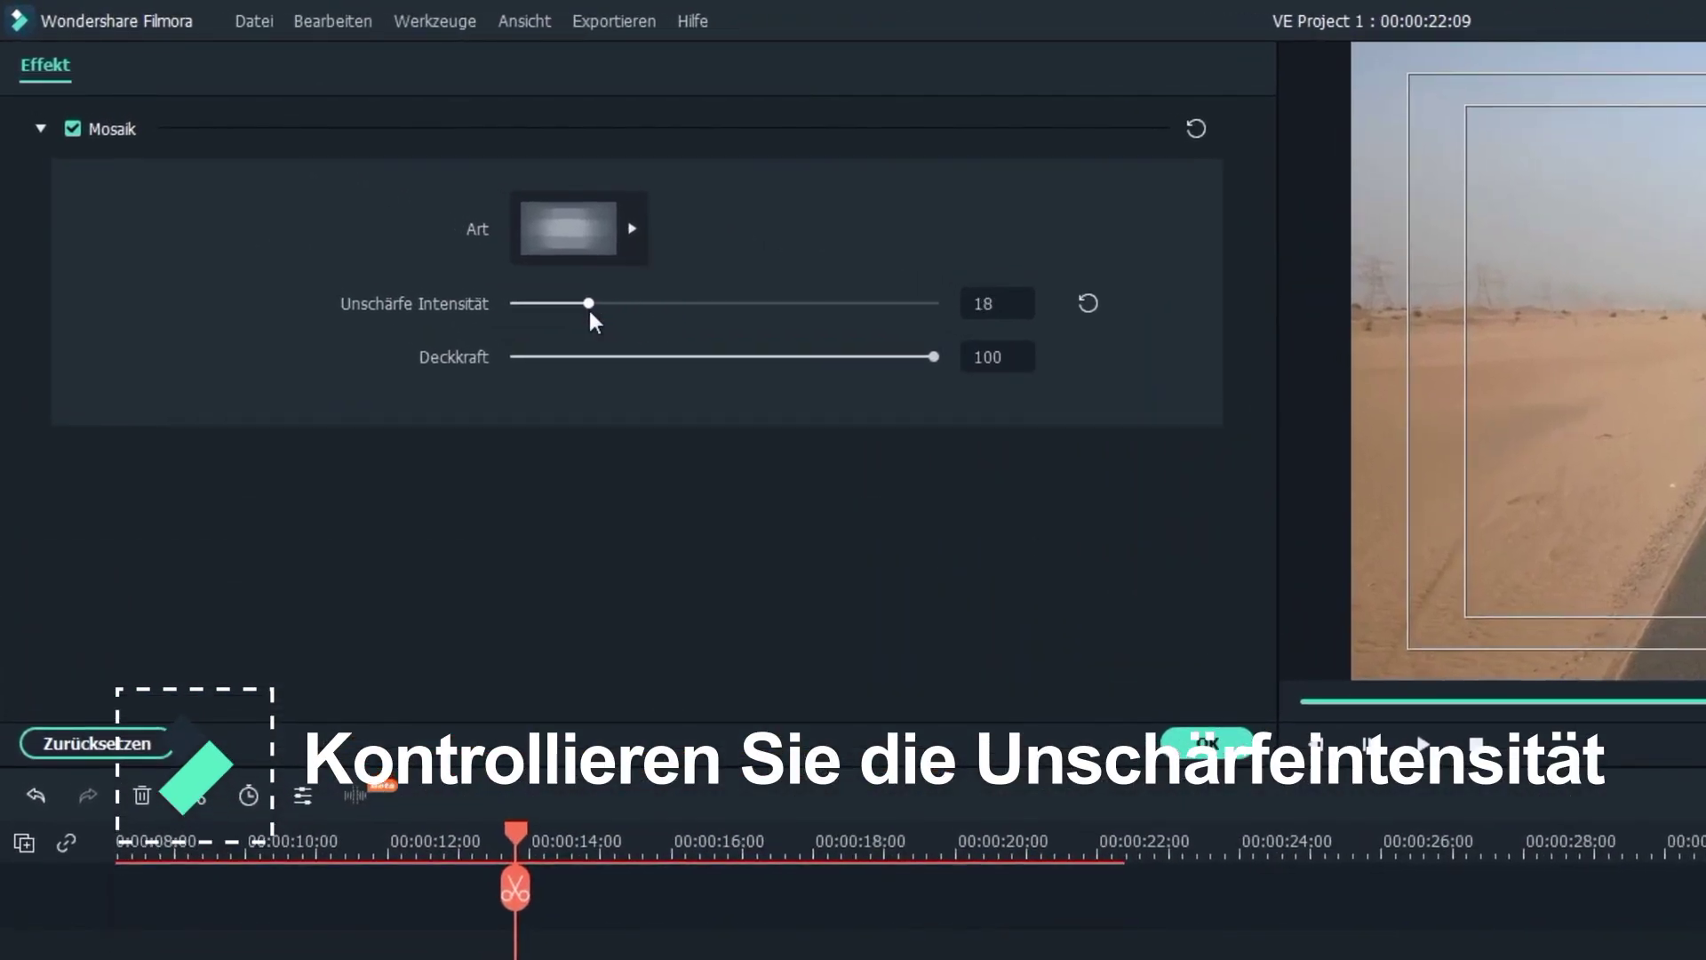
pyautogui.moveTo(589, 307); pyautogui.dragTo(576, 307)
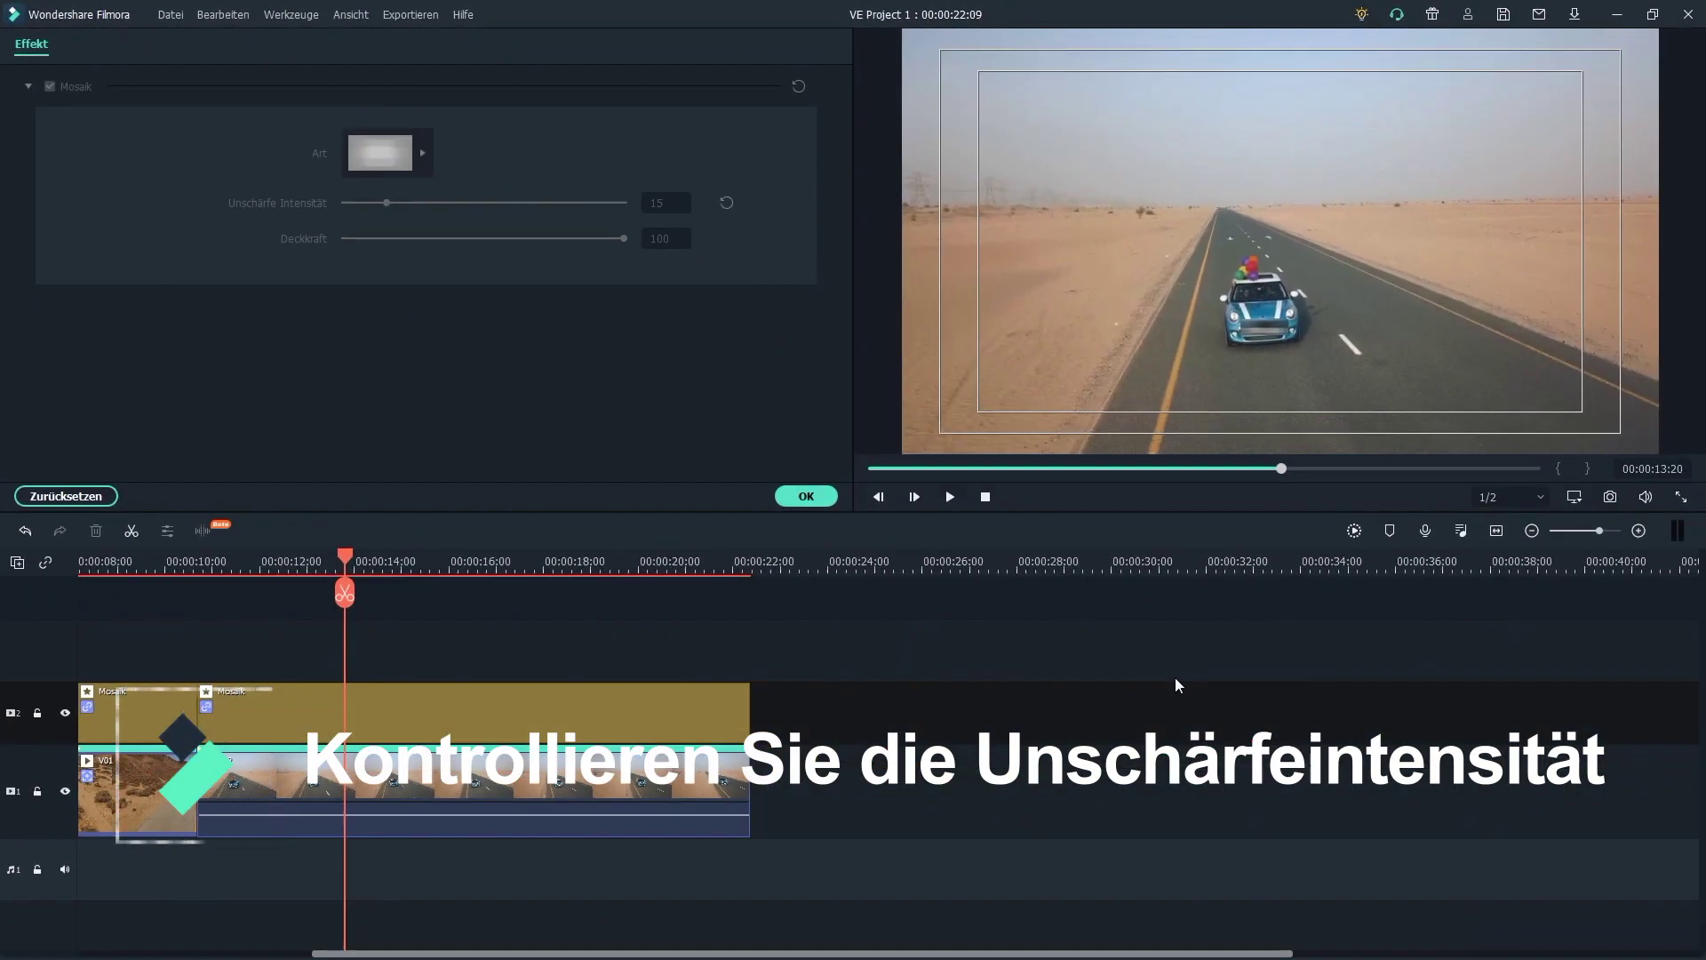
pyautogui.click(1259, 320)
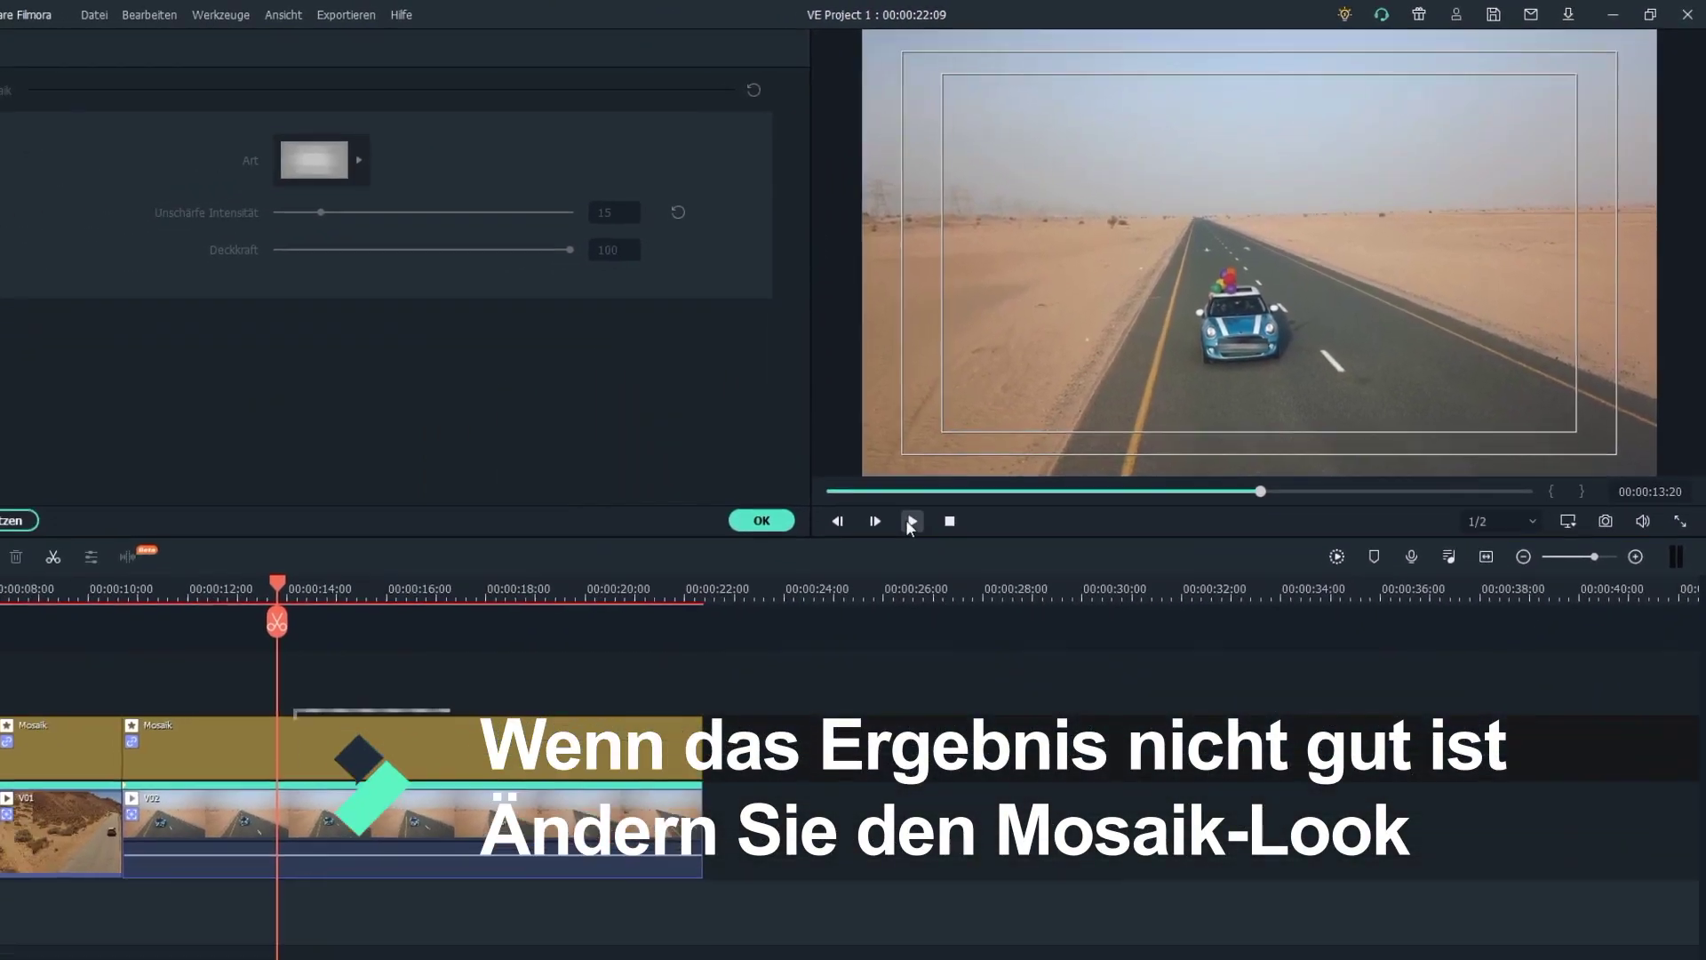
# Play back the rest of V02, then replay the whole sequence from the start to check both blurred licence plates.
pyautogui.click(911, 522)
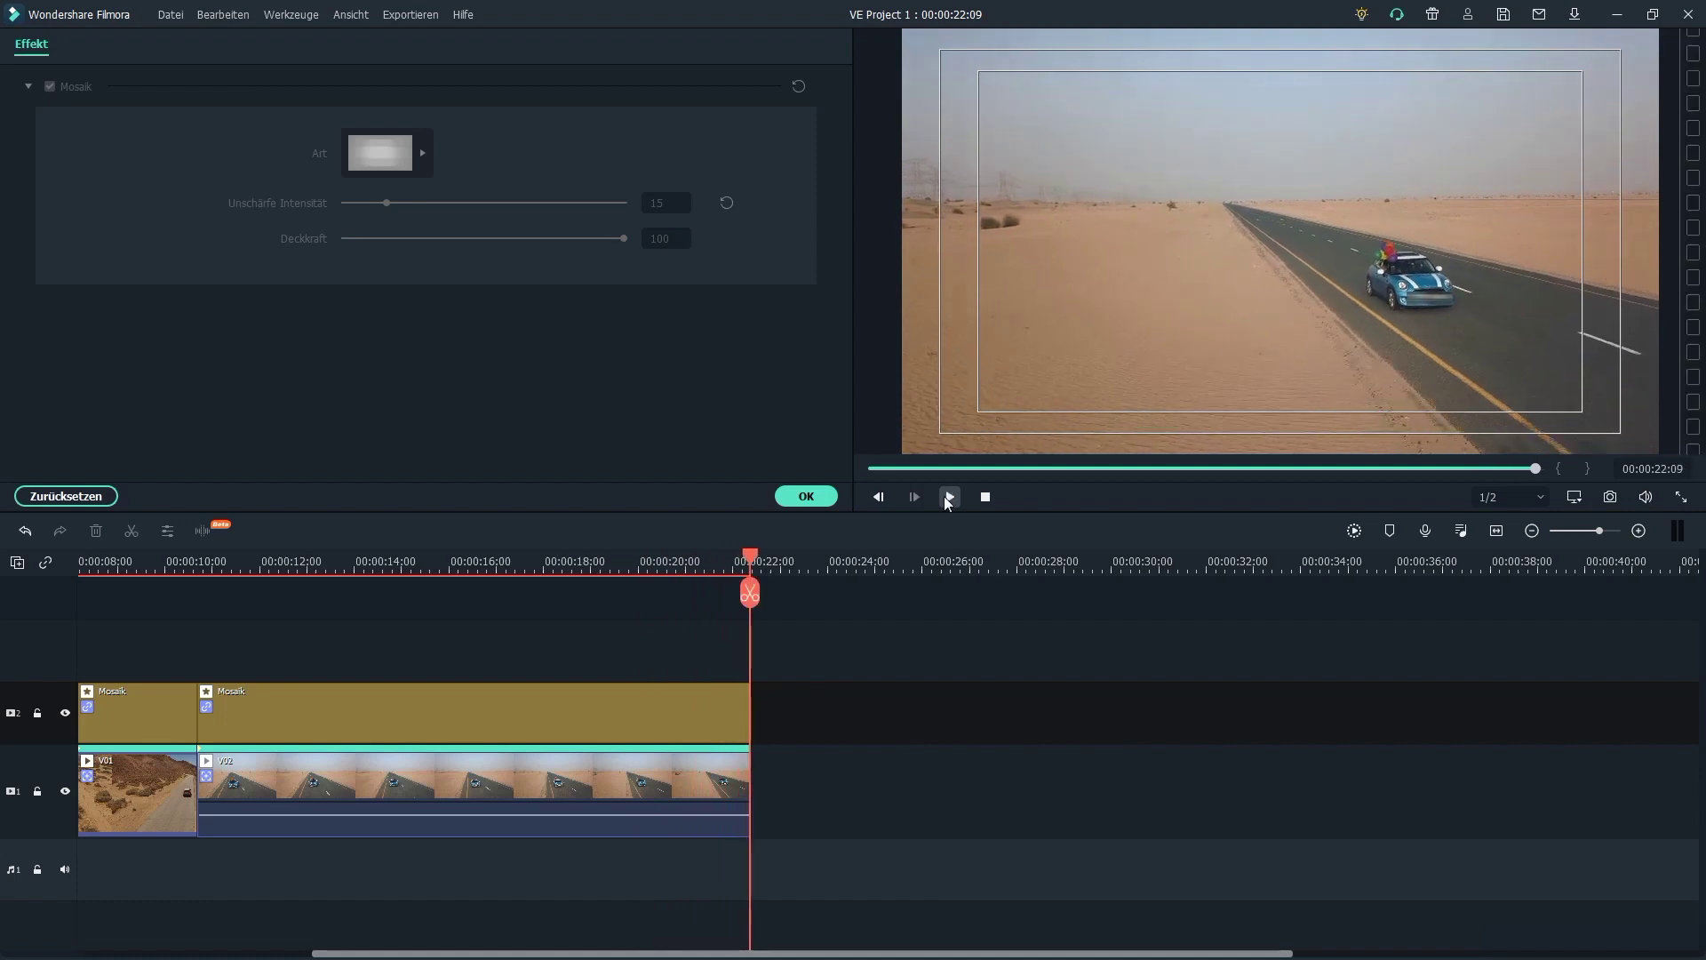
pyautogui.click(987, 496)
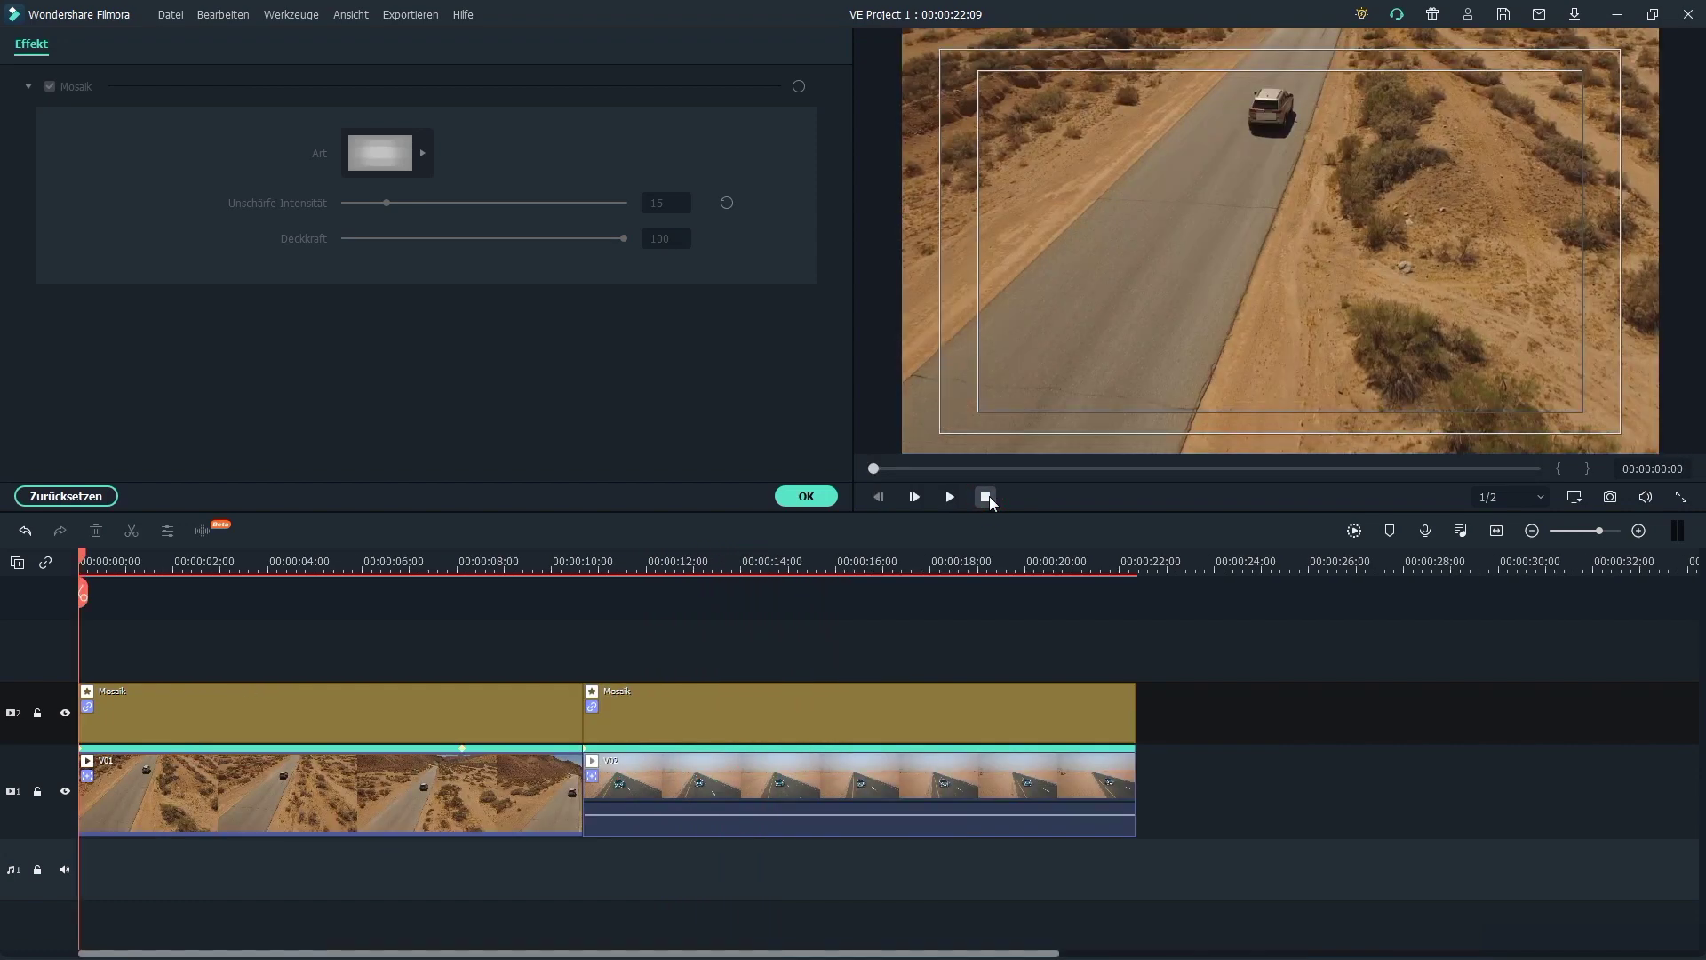
pyautogui.click(951, 495)
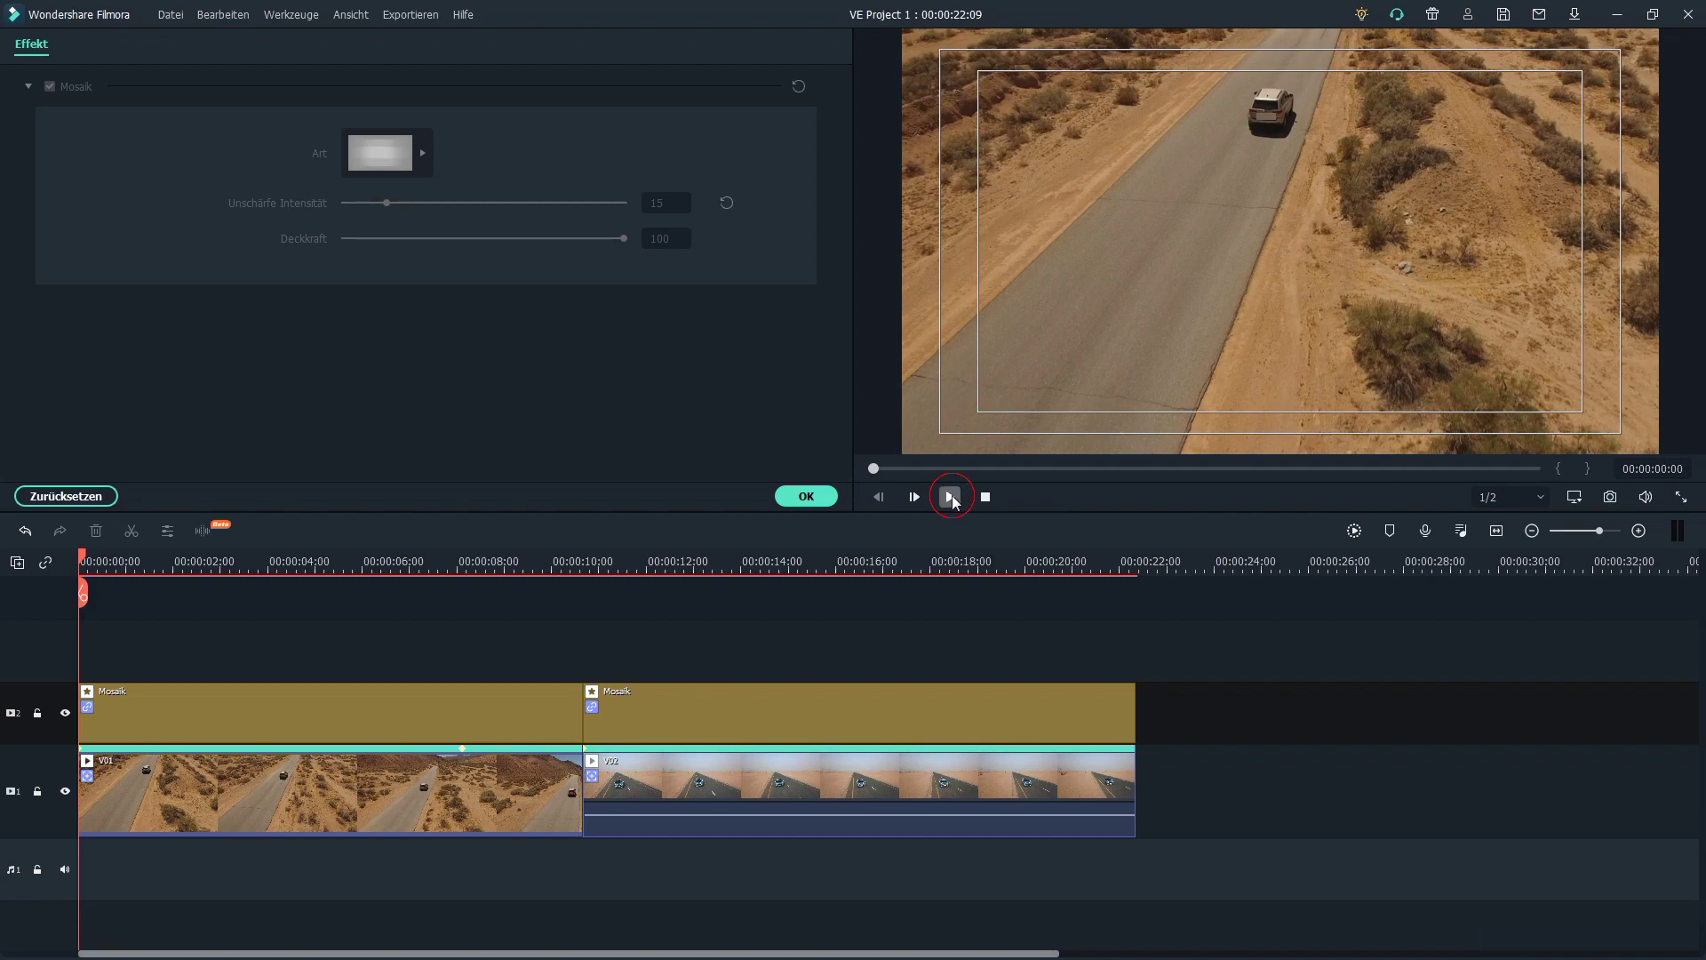